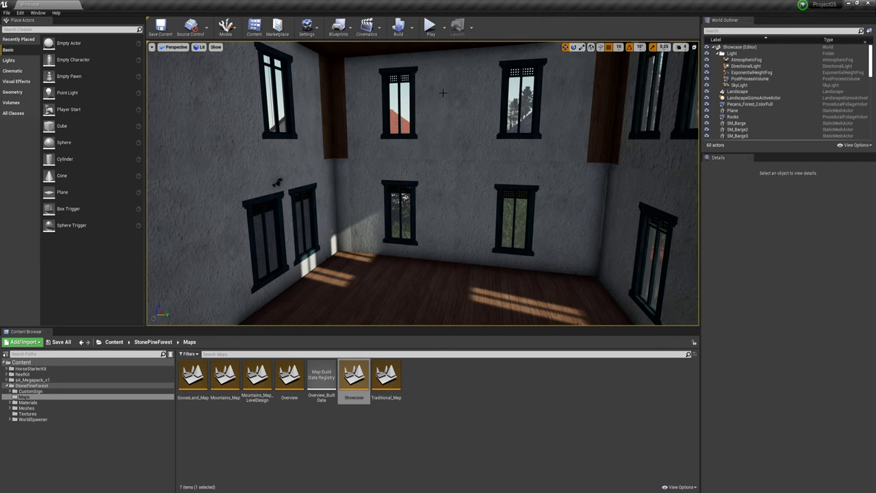
# - Select and focus on the two-storey house, the small house and its door
pyautogui.click(442, 93)
pyautogui.press('f')
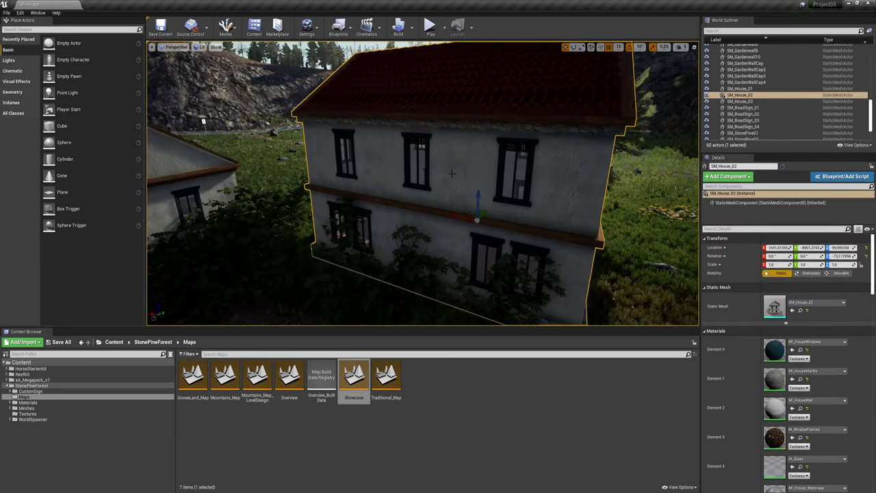
pyautogui.click(449, 142)
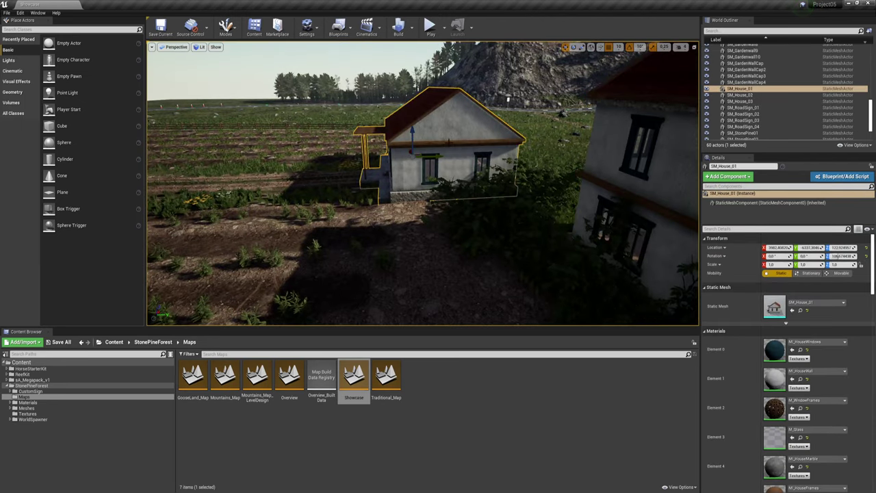
pyautogui.moveTo(452, 149); pyautogui.dragTo(383, 159, button='right')
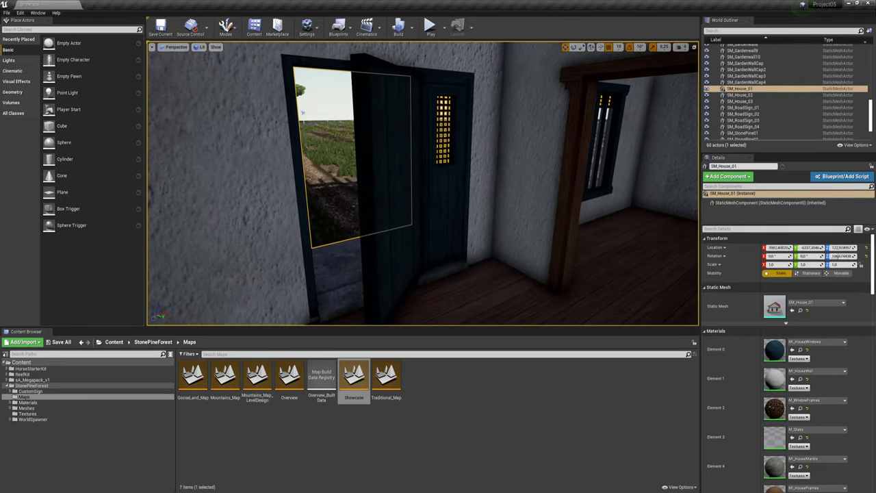
pyautogui.click(384, 205)
pyautogui.moveTo(383, 206)
pyautogui.mouseDown(button='right')
pyautogui.moveTo(411, 215)
pyautogui.moveTo(480, 216)
pyautogui.mouseUp(button='right')
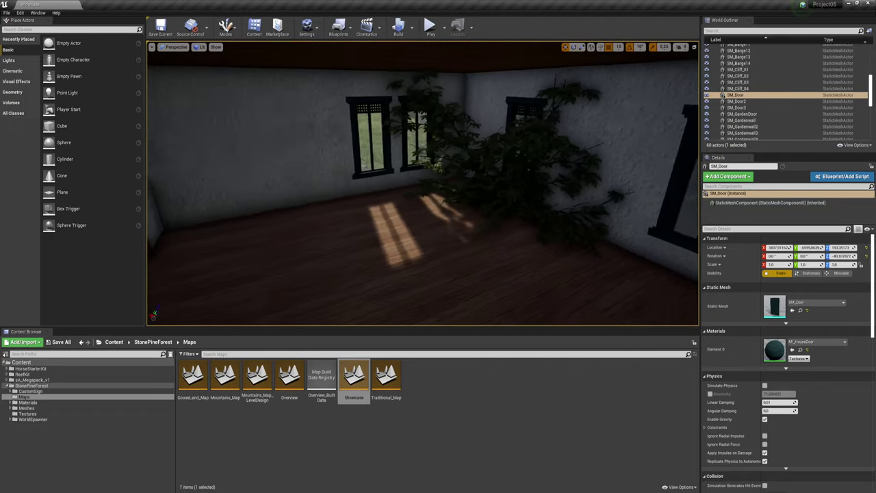
pyautogui.press('f')
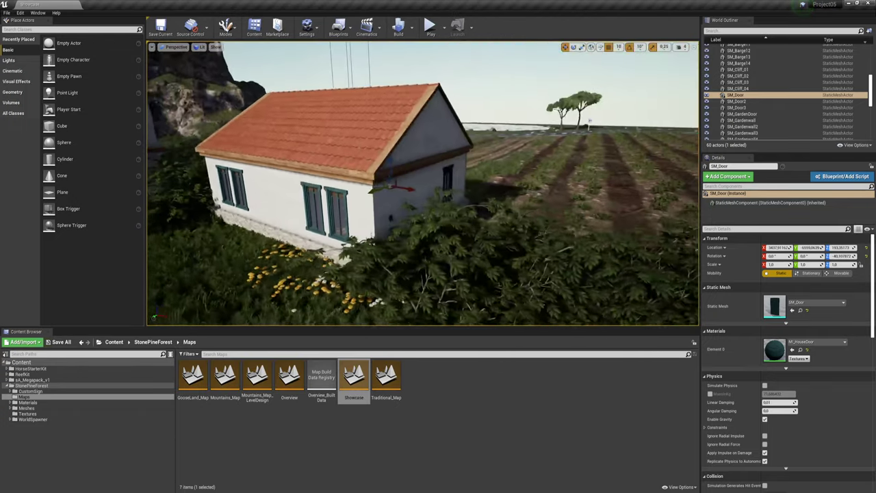
# - Fly across the fields and up the rocky hillside into the pine forest
pyautogui.moveTo(423, 184); pyautogui.dragTo(452, 183, button='right')
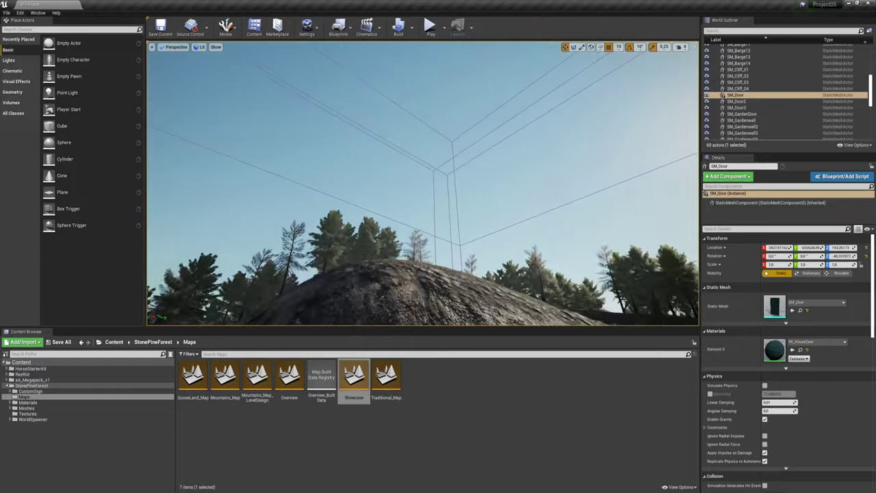
pyautogui.moveTo(423, 183)
pyautogui.mouseDown(button='right')
pyautogui.moveTo(438, 199)
pyautogui.moveTo(438, 184)
pyautogui.mouseUp(button='right')
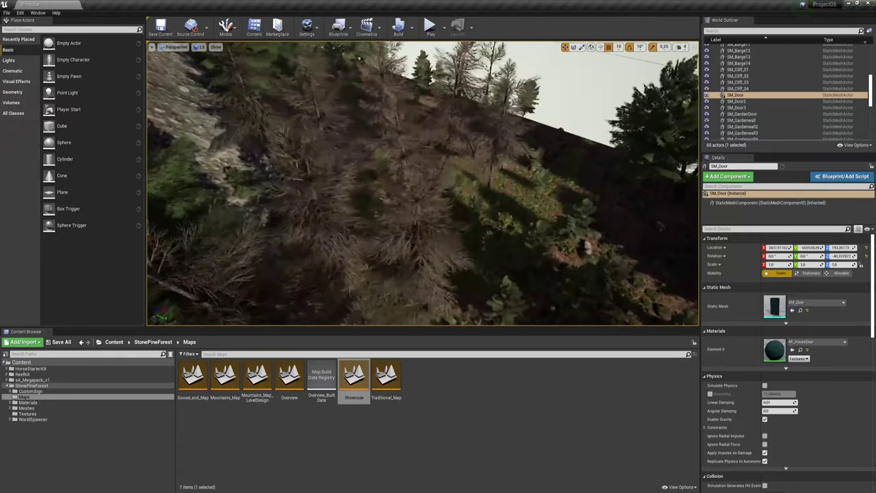
pyautogui.moveTo(423, 184); pyautogui.dragTo(439, 184, button='right')
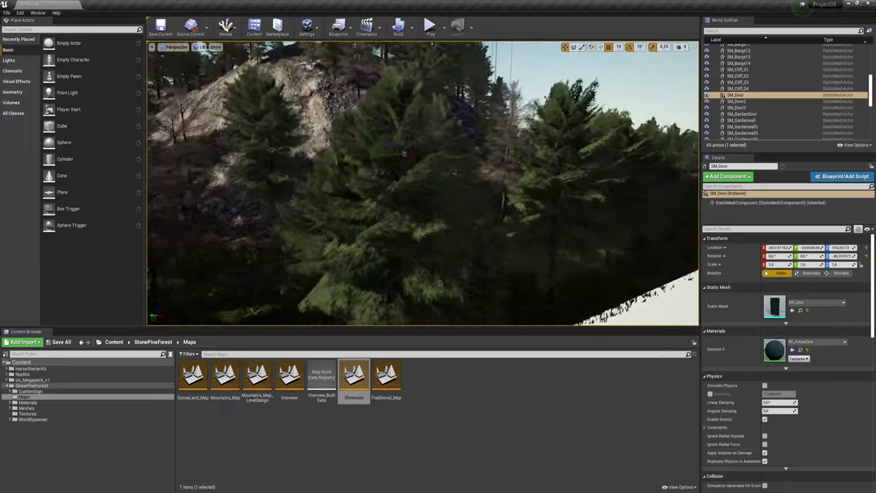
pyautogui.moveTo(423, 184); pyautogui.dragTo(438, 183, button='right')
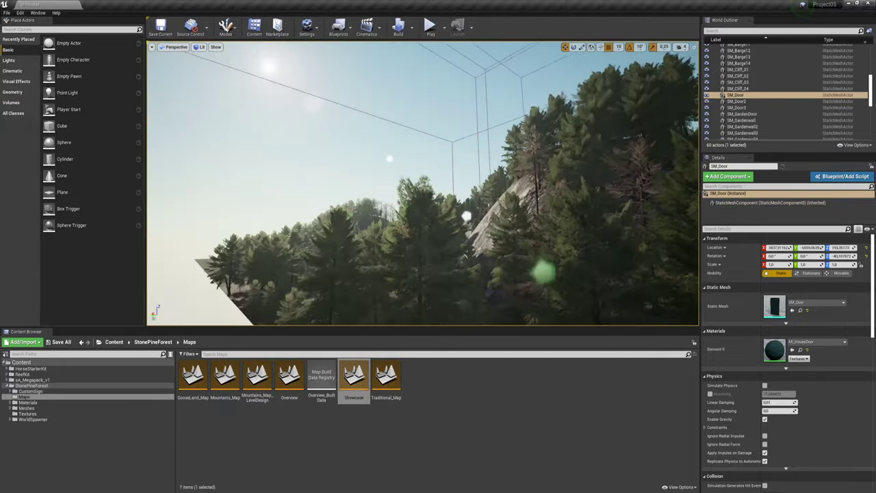
pyautogui.moveTo(423, 183)
pyautogui.mouseDown(button='right')
pyautogui.moveTo(423, 205)
pyautogui.moveTo(411, 199)
pyautogui.moveTo(423, 192)
pyautogui.mouseUp(button='right')
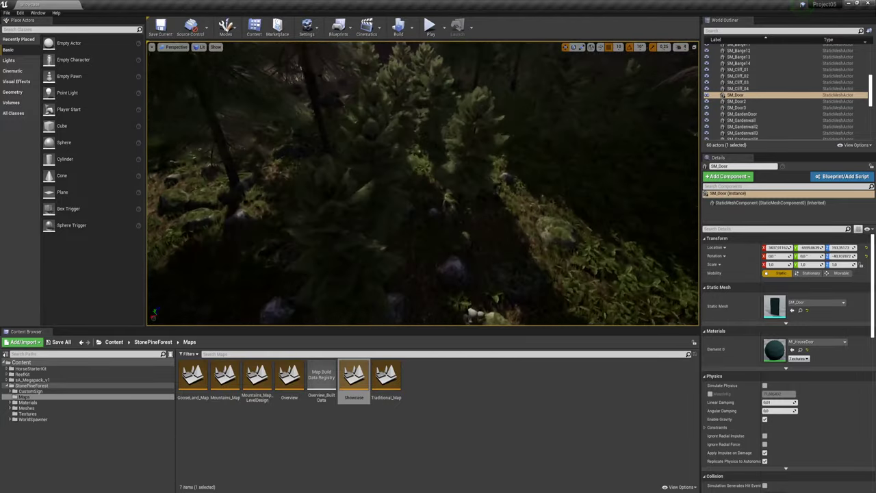
pyautogui.moveTo(384, 164); pyautogui.dragTo(373, 195, button='right')
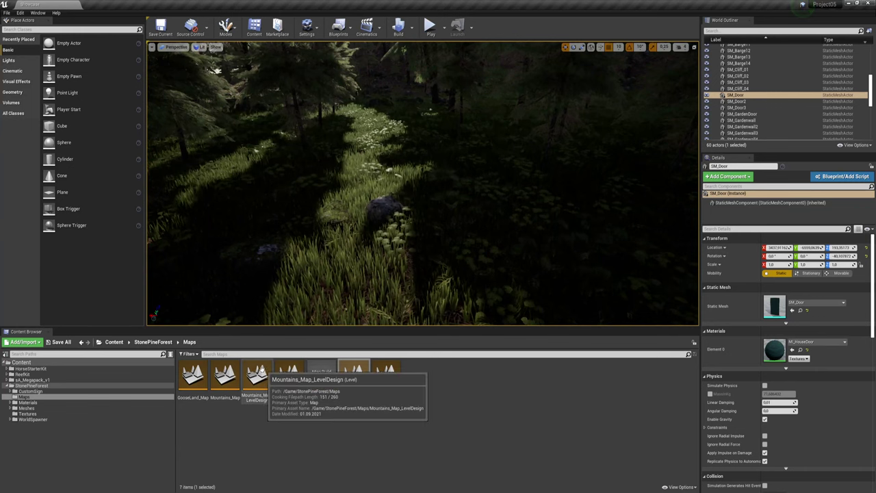
# - Open GooseLand_Map and fly the view to the background mountain mesh
pyautogui.doubleClick(193, 375)
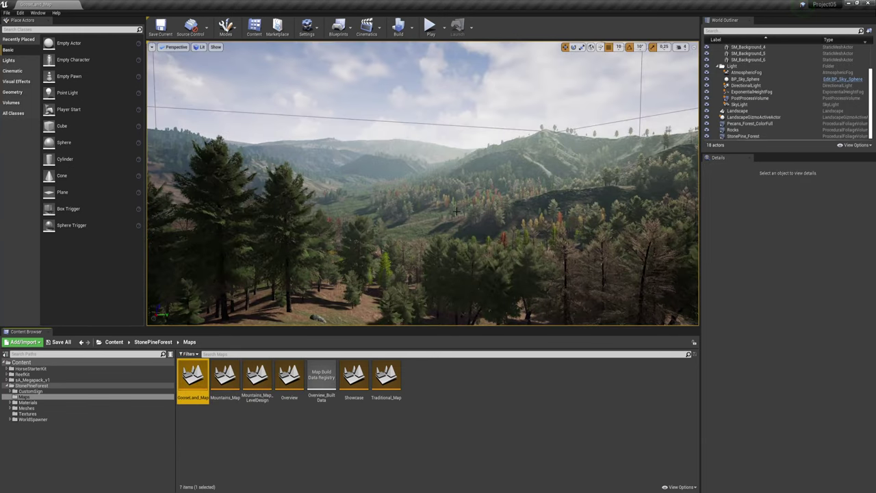
pyautogui.moveTo(380, 215); pyautogui.dragTo(384, 218, button='right')
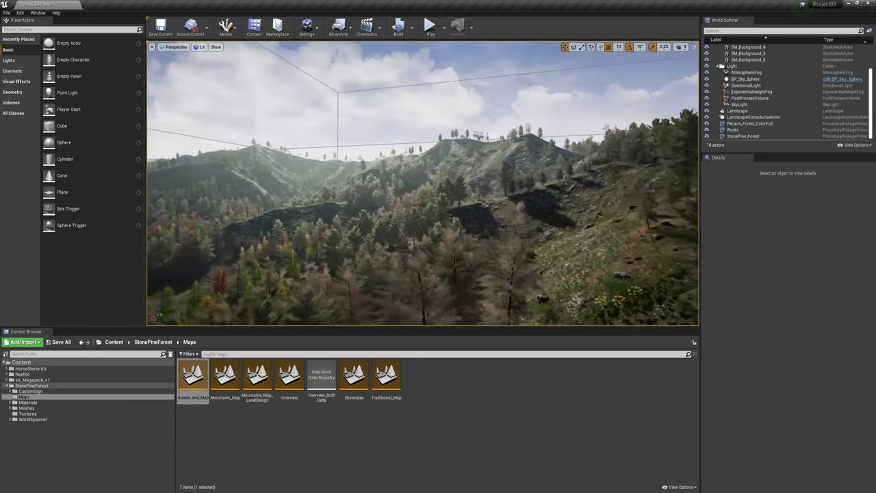
pyautogui.moveTo(587, 118); pyautogui.dragTo(590, 116, button='right')
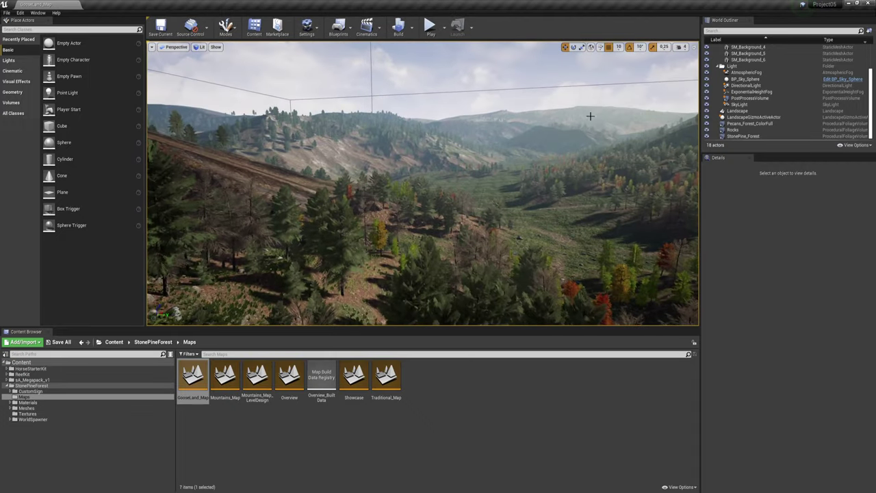
pyautogui.click(590, 117)
pyautogui.moveTo(590, 116); pyautogui.dragTo(582, 120, button='right')
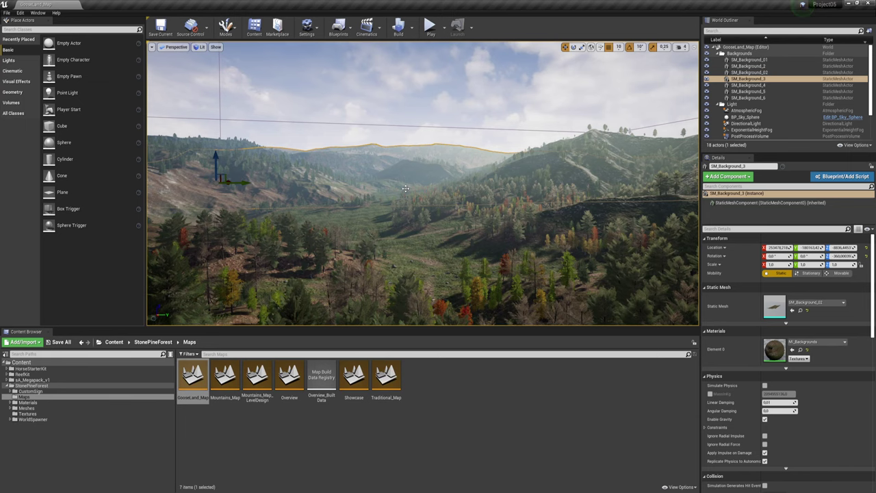
pyautogui.moveTo(405, 189); pyautogui.dragTo(405, 188, button='right')
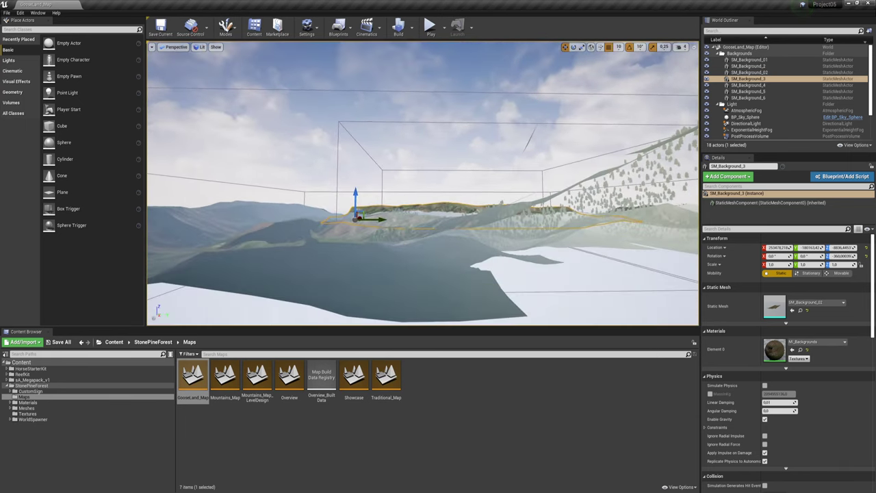
pyautogui.moveTo(409, 193); pyautogui.dragTo(419, 212, button='right')
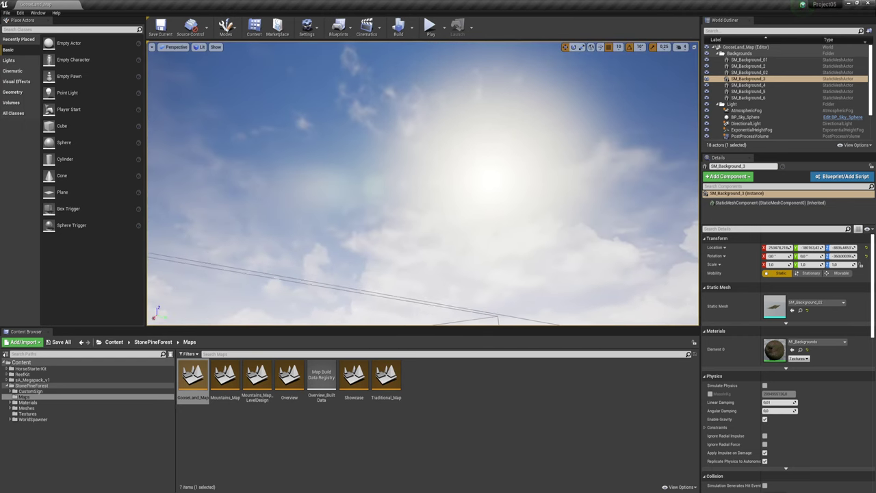
pyautogui.moveTo(521, 226); pyautogui.dragTo(521, 226, button='right')
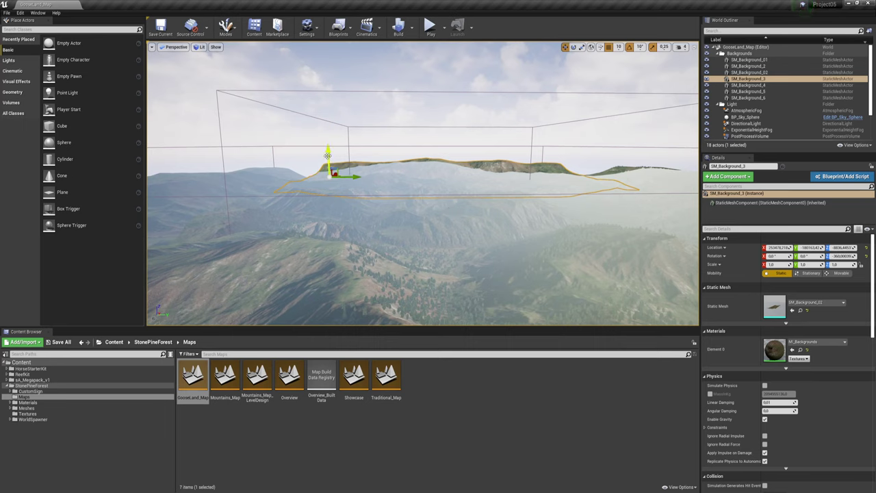
# - Raise the SM_Background_3 mountain mesh higher along its Z axis
pyautogui.moveTo(347, 174)
pyautogui.mouseDown()
pyautogui.moveTo(332, 143)
pyautogui.moveTo(339, 128)
pyautogui.mouseUp()
pyautogui.press('e')
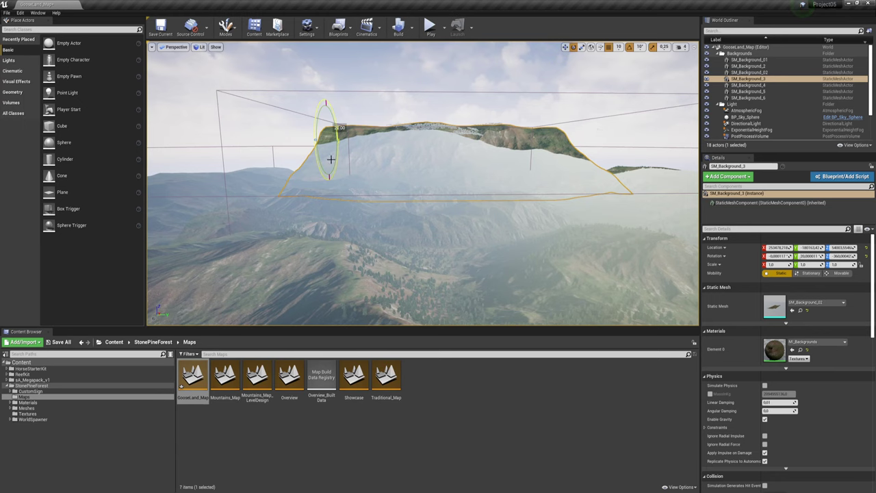
pyautogui.moveTo(331, 158); pyautogui.dragTo(421, 141, button='right')
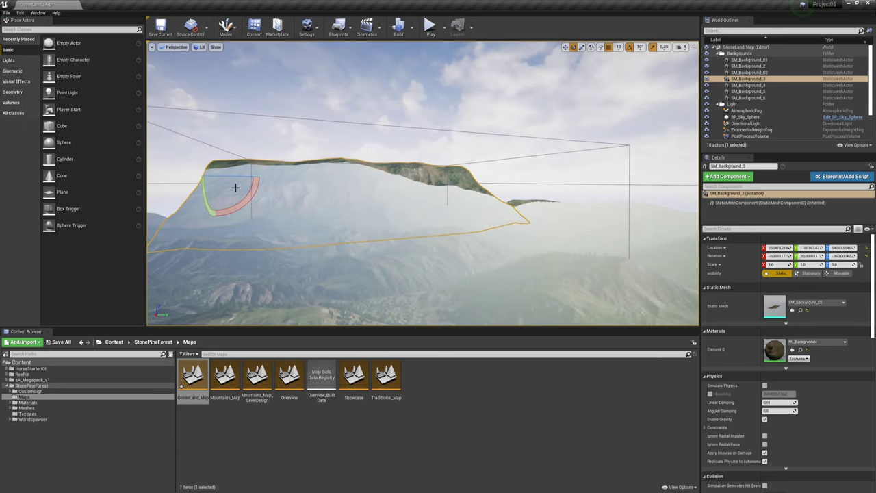
pyautogui.press('w')
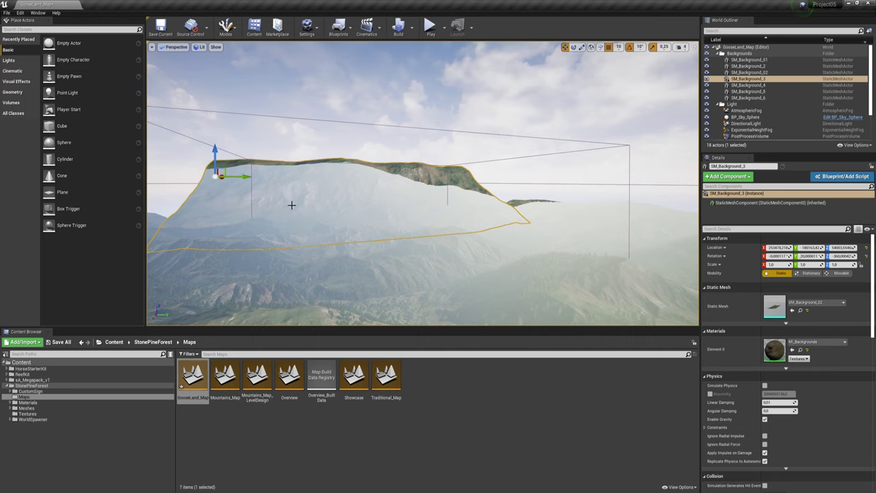
# - Select the landscape foliage and frame the whole landscape
pyautogui.rightClick(470, 230)
pyautogui.click(361, 300)
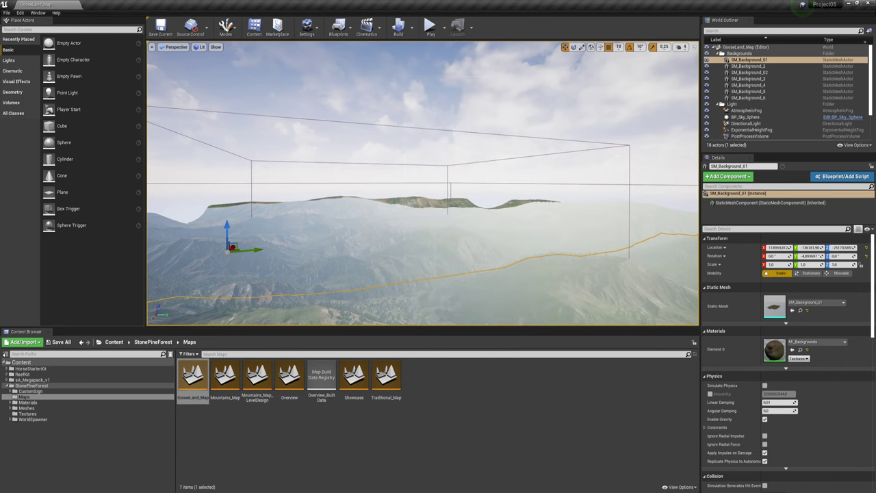
pyautogui.press('f')
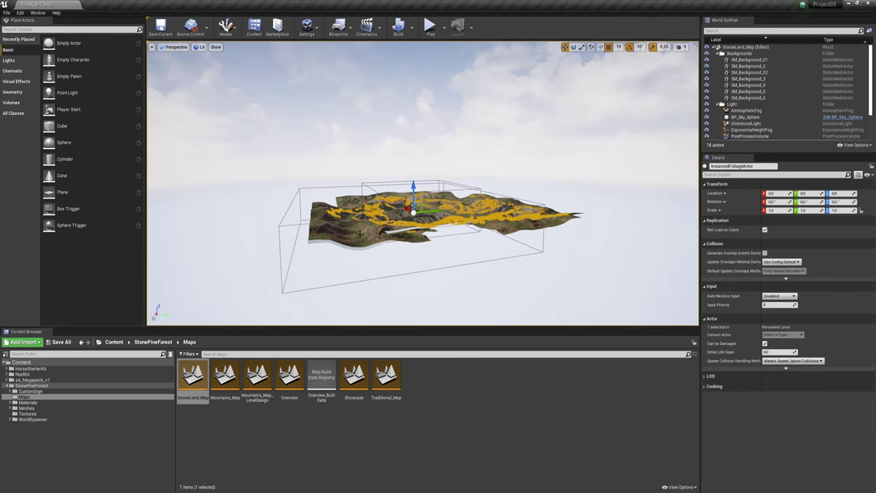
# - Select SM_Background_2, Pecans_Forest_ColorFull, Rocks, Landscape and SkyLight, then focus the view on SkyLight
pyautogui.click(359, 234)
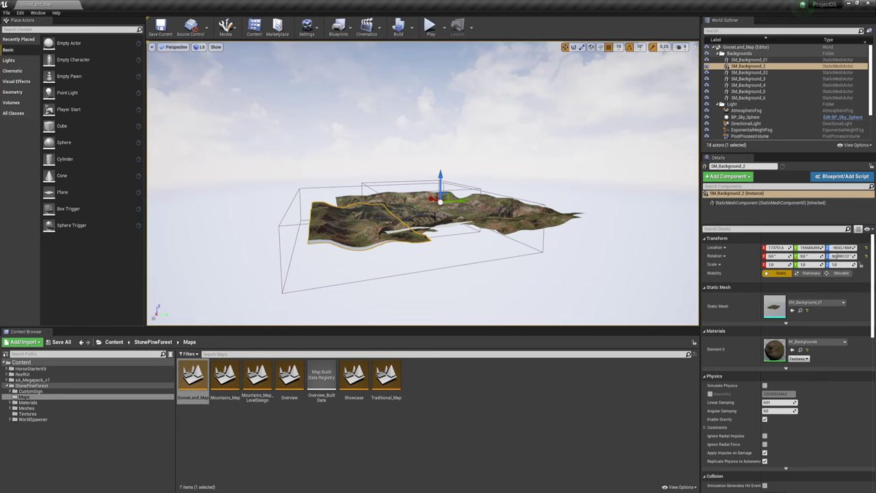
pyautogui.scroll(-2, 739, 124)
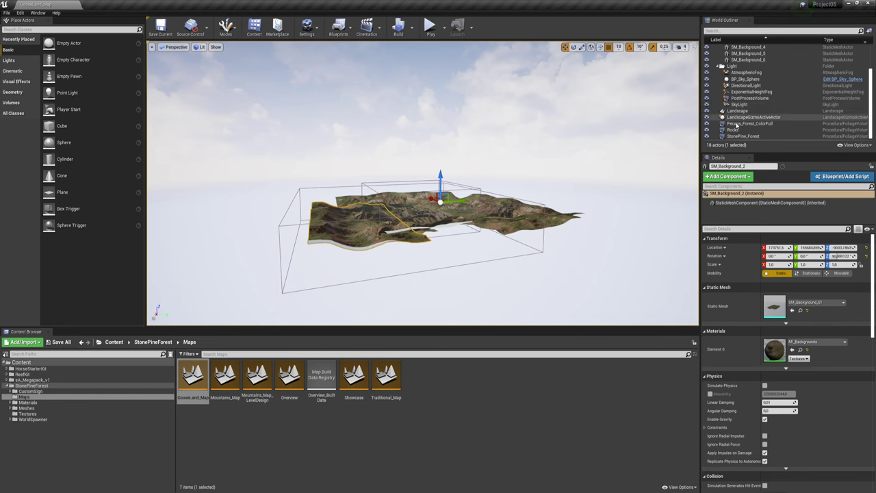
pyautogui.click(737, 125)
pyautogui.click(737, 129)
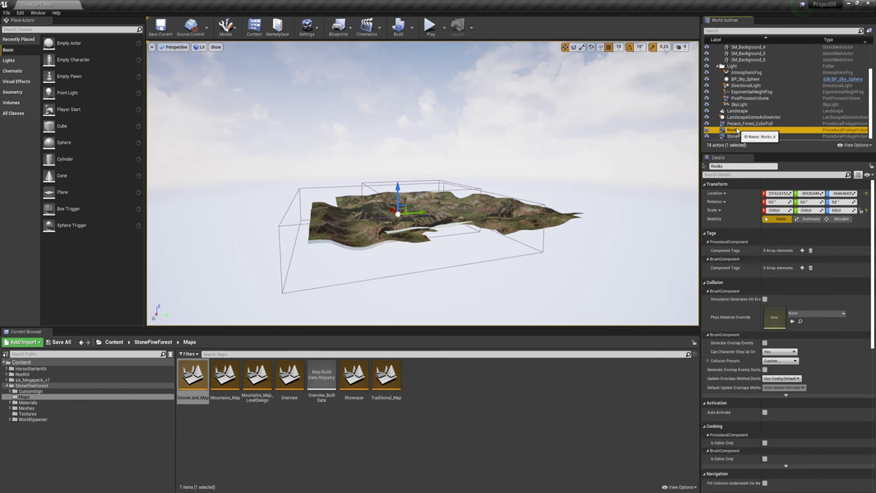
pyautogui.click(737, 110)
pyautogui.click(741, 105)
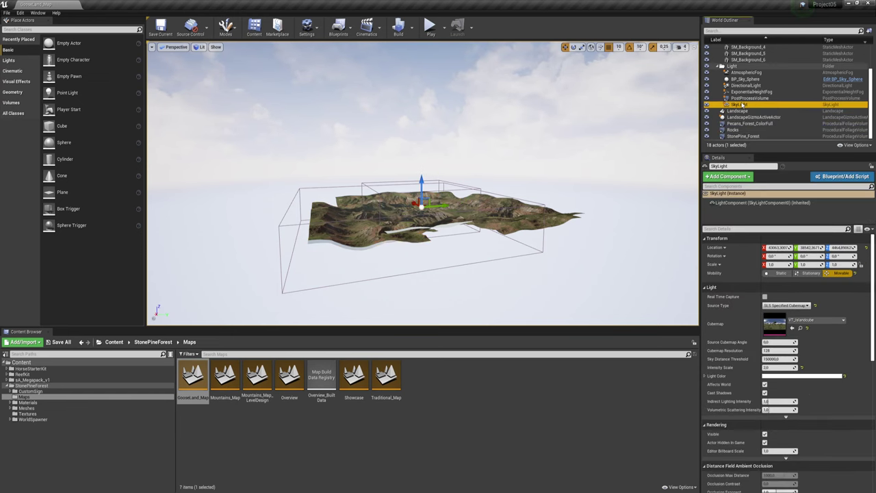
pyautogui.doubleClick(743, 104)
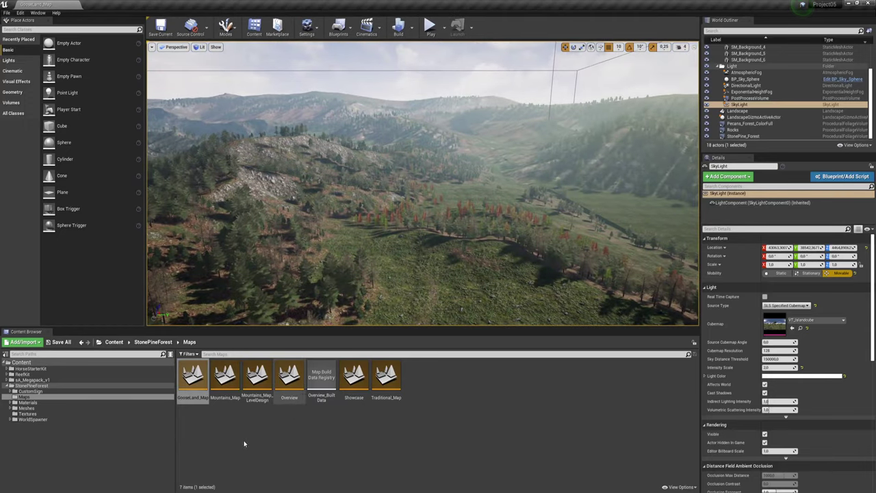
# - Open the Overview level, fly past its trees, houses, rocks and road, then show the Niagara store page
pyautogui.doubleClick(296, 399)
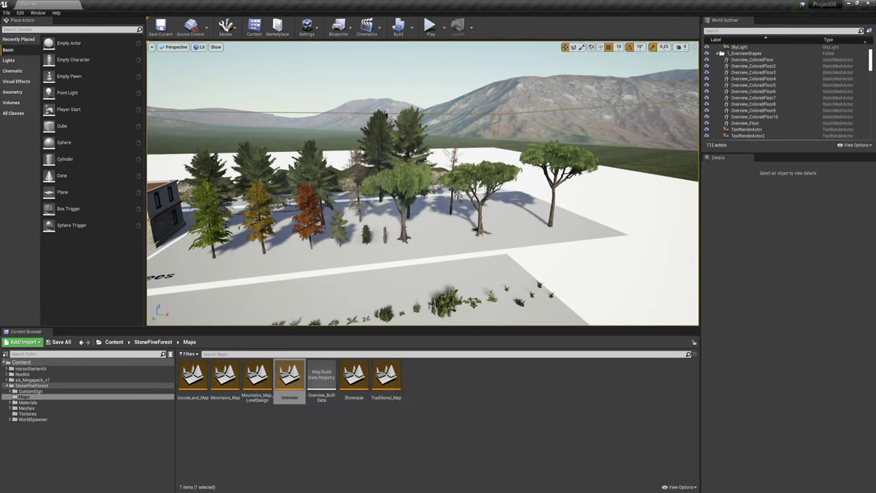
pyautogui.moveTo(369, 225)
pyautogui.mouseDown(button='right')
pyautogui.moveTo(410, 205)
pyautogui.moveTo(425, 220)
pyautogui.mouseUp(button='right')
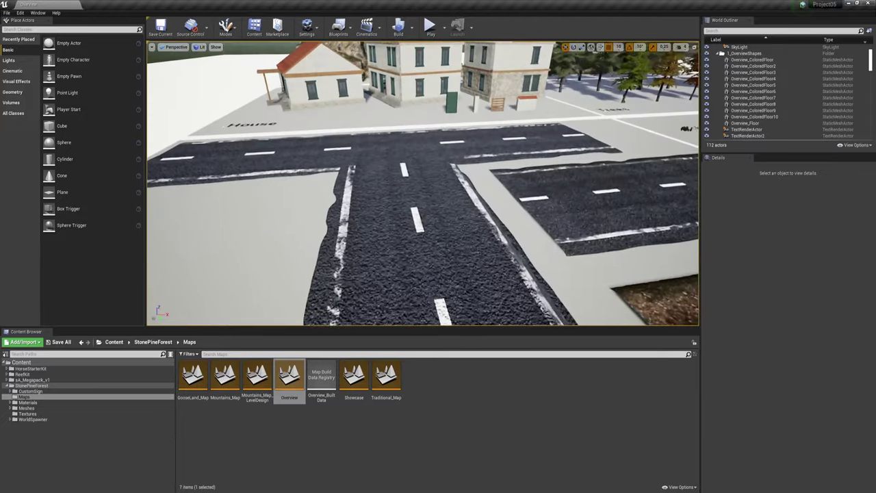
pyautogui.moveTo(356, 95); pyautogui.dragTo(384, 103, button='right')
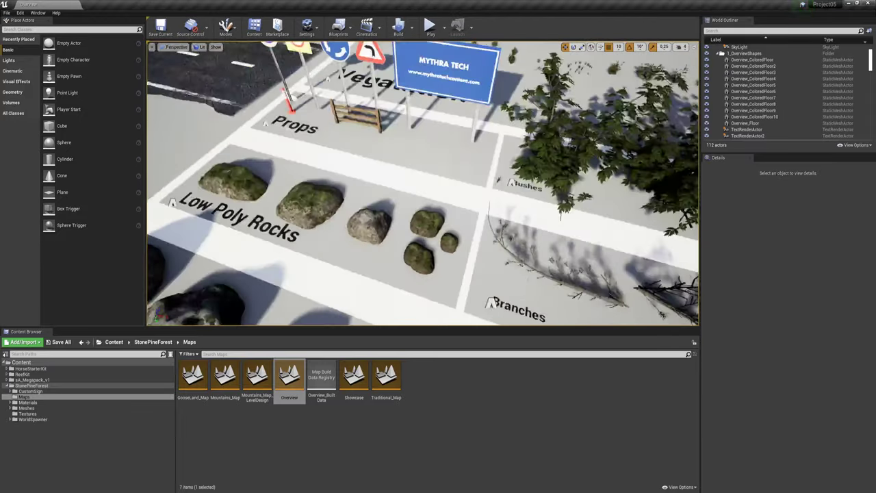
pyautogui.moveTo(492, 88); pyautogui.dragTo(479, 93, button='right')
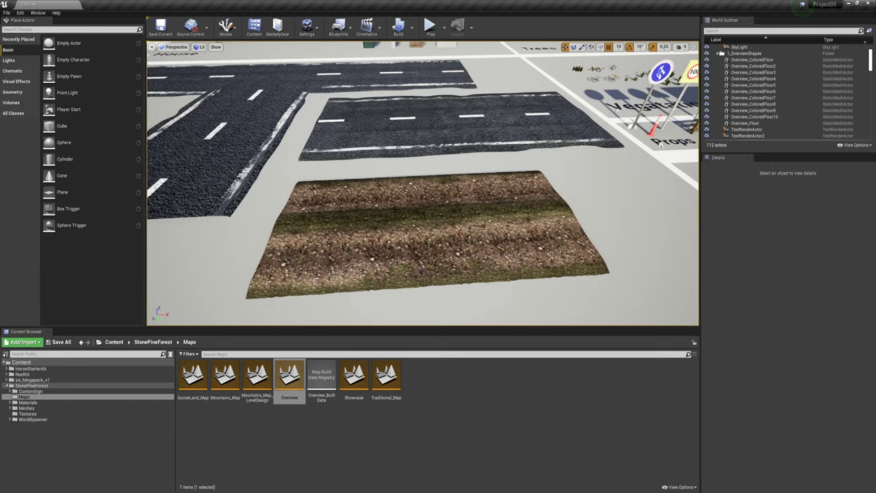
pyautogui.moveTo(526, 212)
pyautogui.mouseDown(button='right')
pyautogui.moveTo(541, 205)
pyautogui.moveTo(520, 191)
pyautogui.moveTo(495, 196)
pyautogui.mouseUp(button='right')
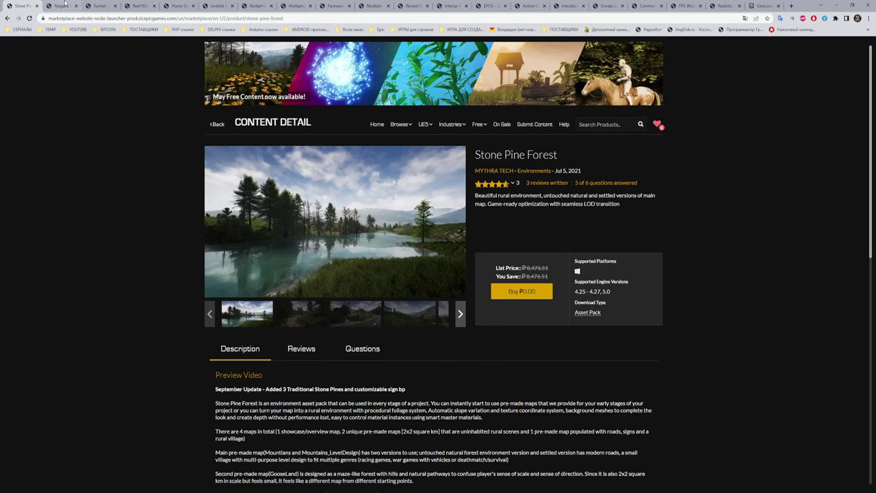
pyautogui.click(65, 5)
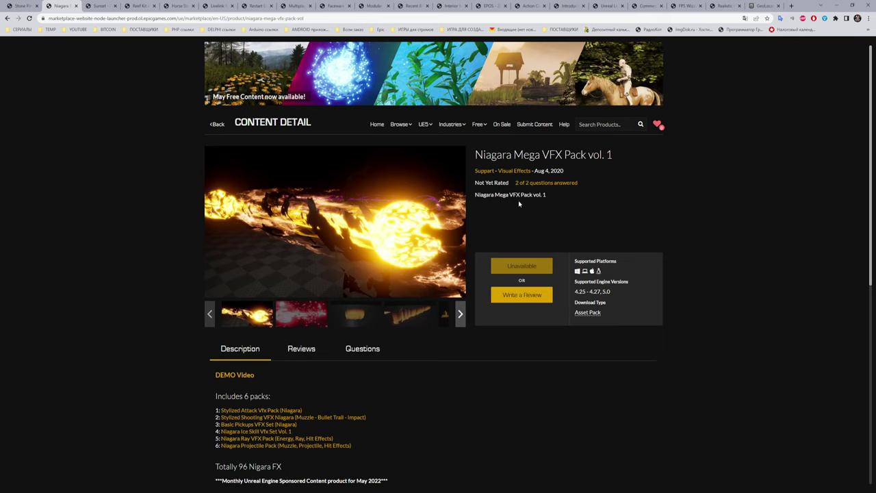
# - Browse the Niagara Mega VFX Pack gallery images, then return to the Unreal editor
pyautogui.click(286, 320)
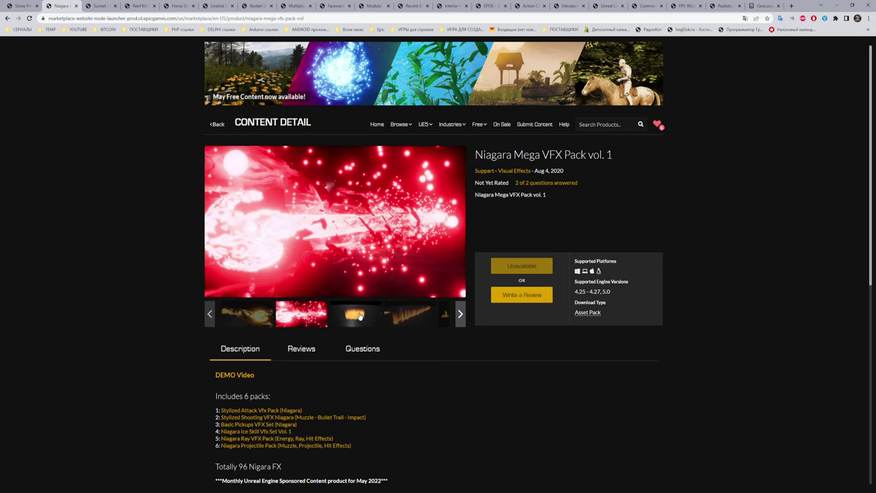
pyautogui.click(360, 316)
pyautogui.click(391, 317)
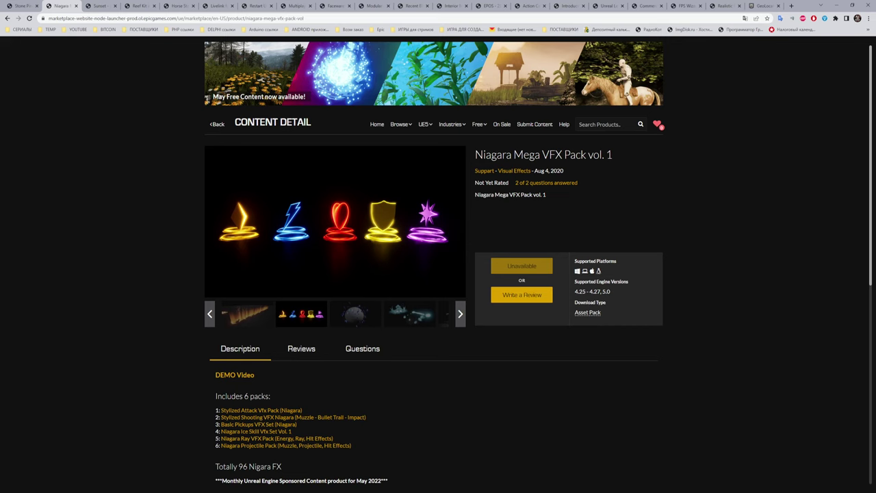
pyautogui.click(174, 468)
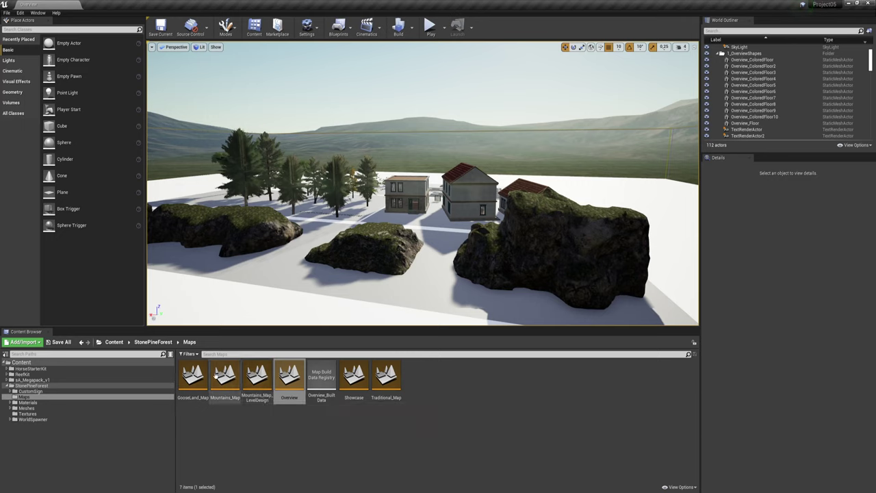
# - Open the sA_Megapack_v1 folder and its Levels folder in the Content Browser
pyautogui.click(114, 341)
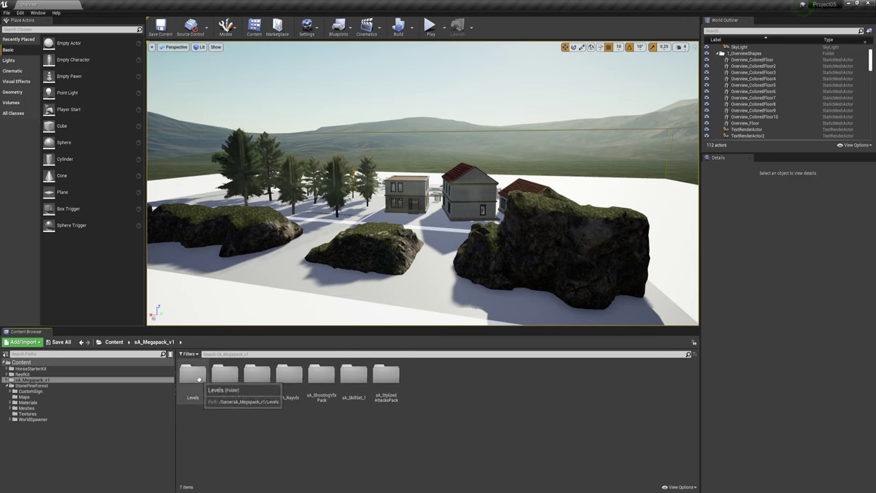
pyautogui.doubleClick(199, 378)
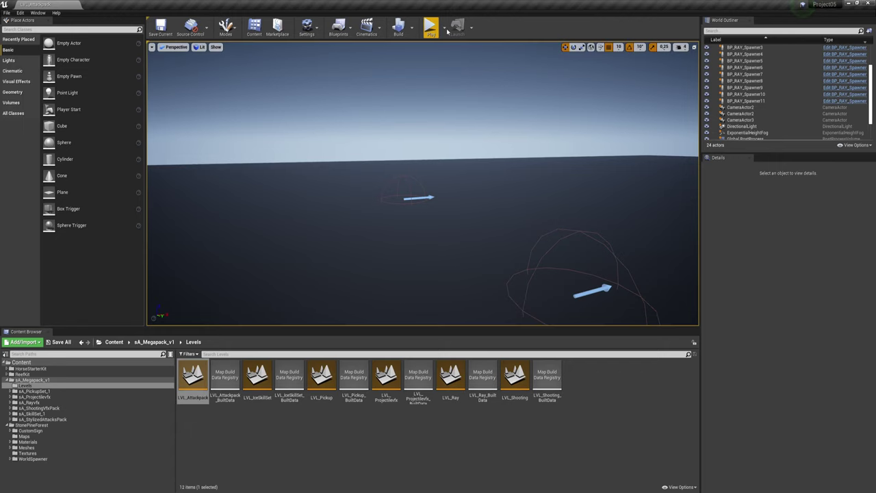
# - Simulate LVL_Attackpack from the Play dropdown to watch its attack effects
pyautogui.click(444, 29)
pyautogui.click(463, 86)
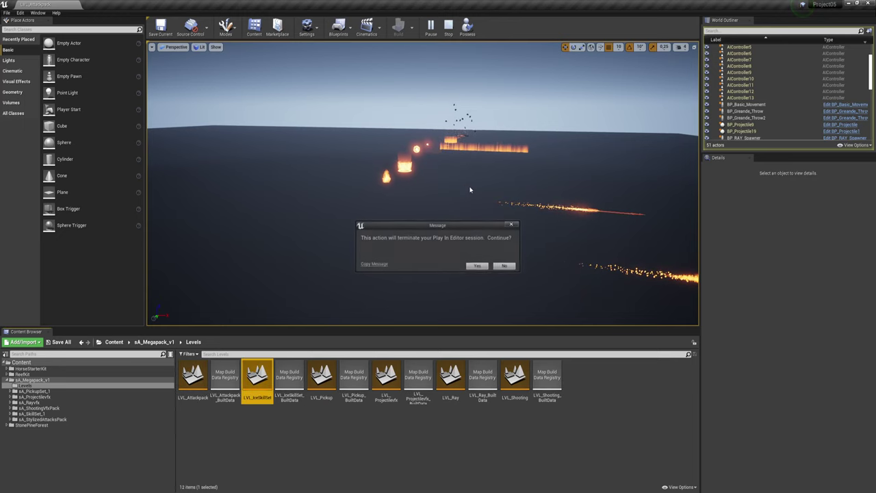
# - Open LVL_IceSkillSet, simulate it, select the Sphere, then stop and dismiss the Message Log
pyautogui.click(479, 267)
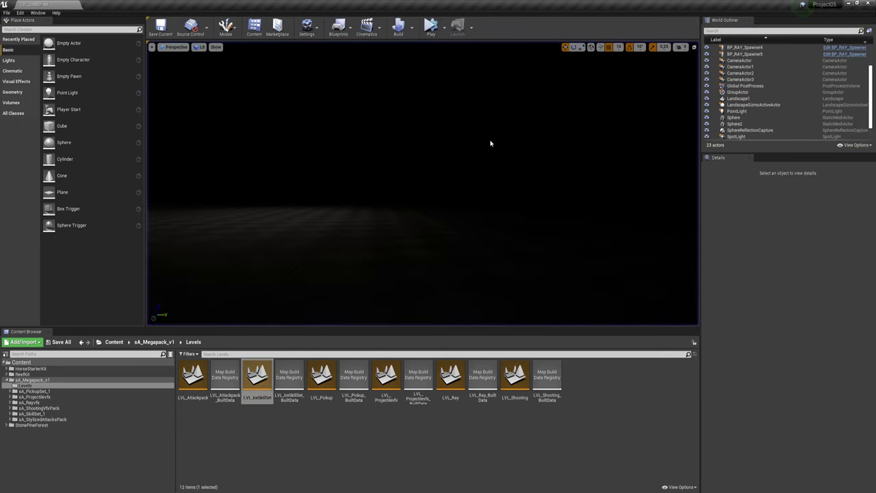
pyautogui.click(431, 28)
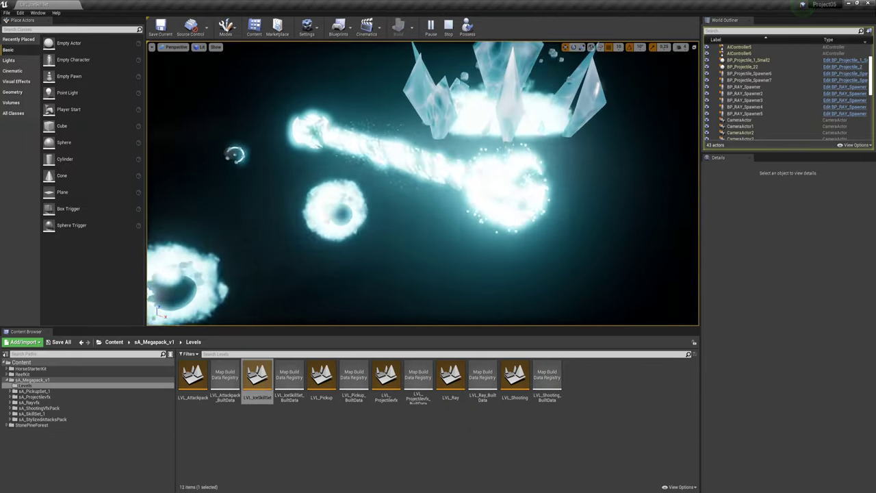
pyautogui.click(338, 215)
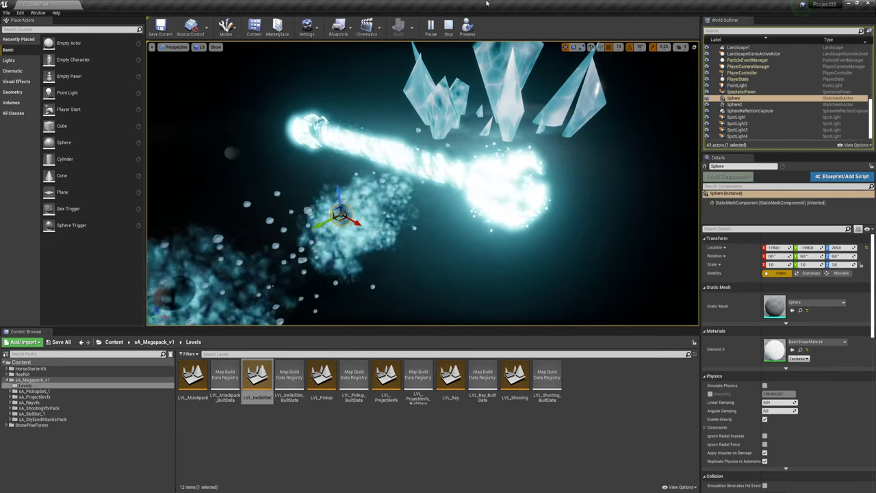
pyautogui.click(448, 28)
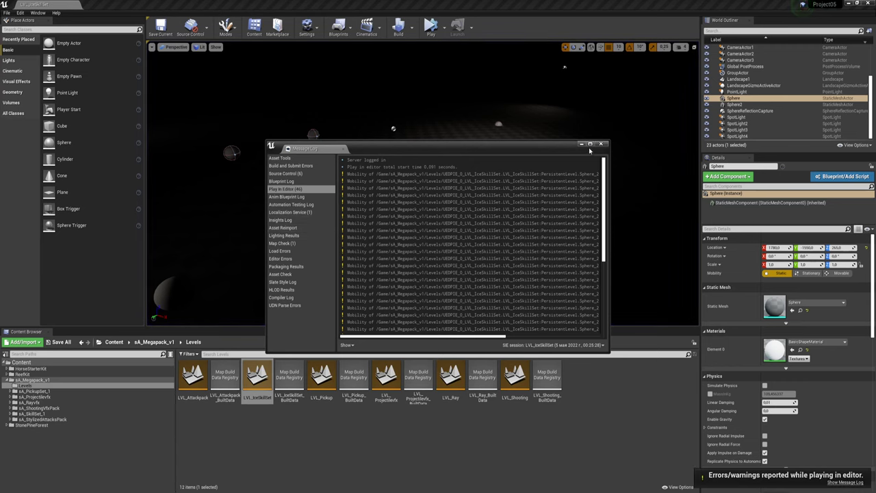
pyautogui.press('Escape')
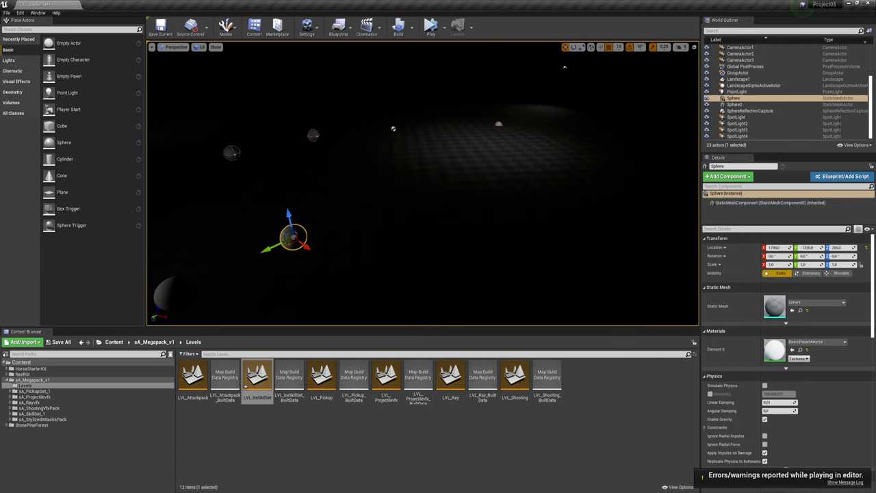
# - Simulate the ice effects again up close, stop, and open LVL_Pickup
pyautogui.click(433, 31)
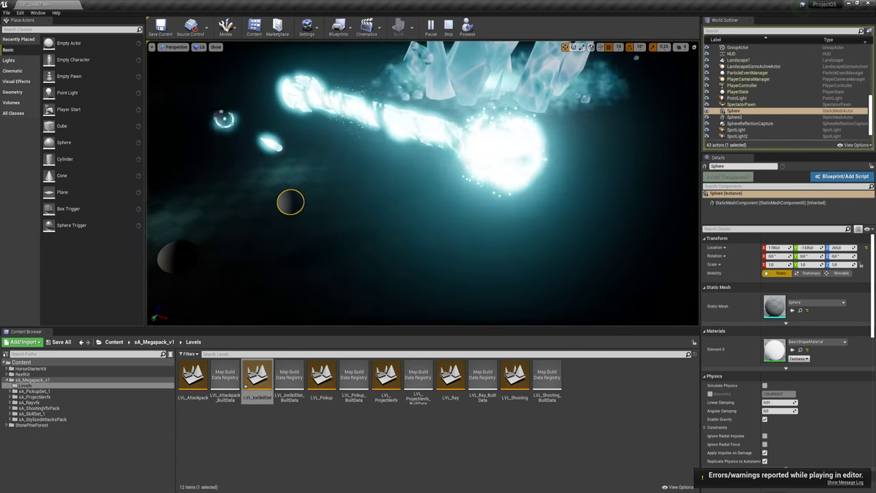
pyautogui.moveTo(422, 184); pyautogui.dragTo(422, 183, button='right')
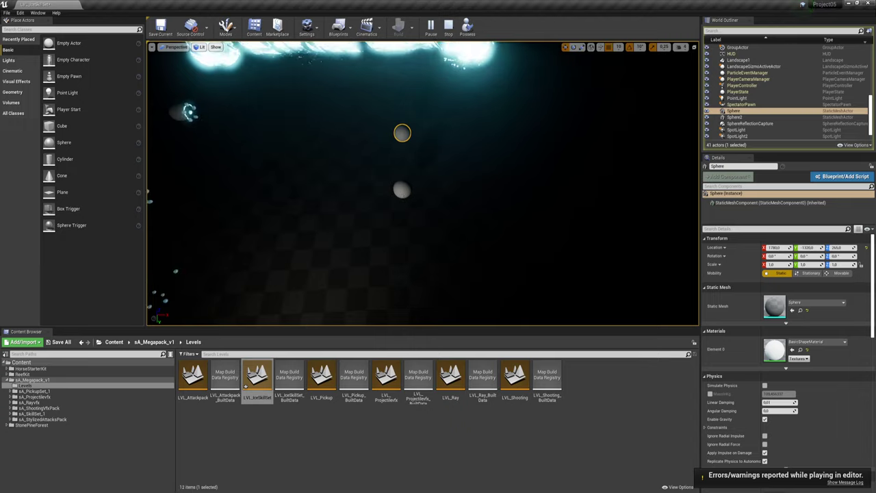
pyautogui.moveTo(422, 184); pyautogui.dragTo(422, 184, button='right')
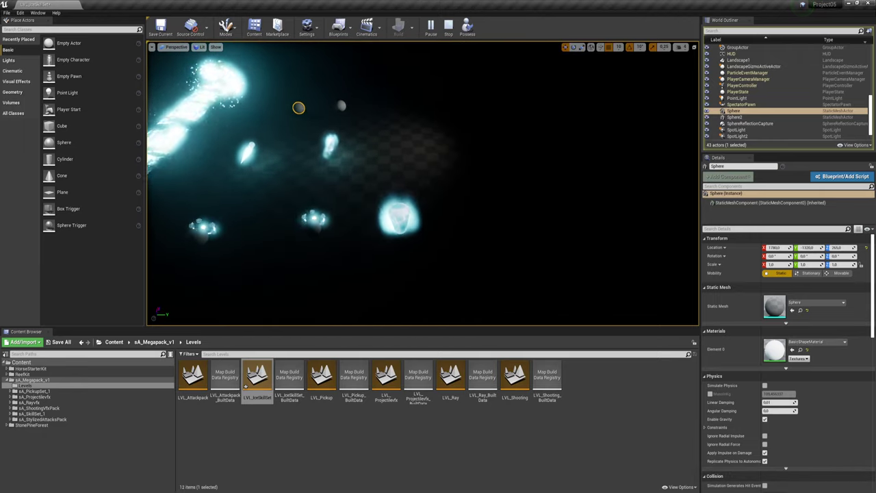
pyautogui.click(449, 26)
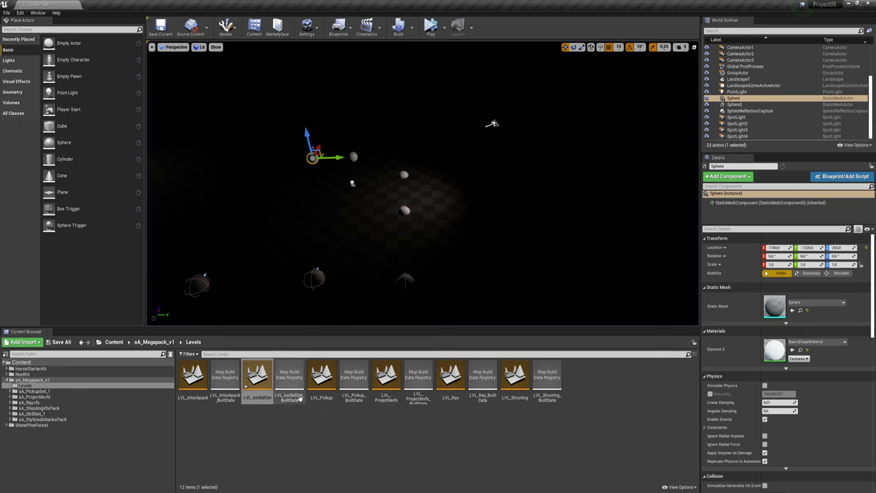
pyautogui.doubleClick(333, 384)
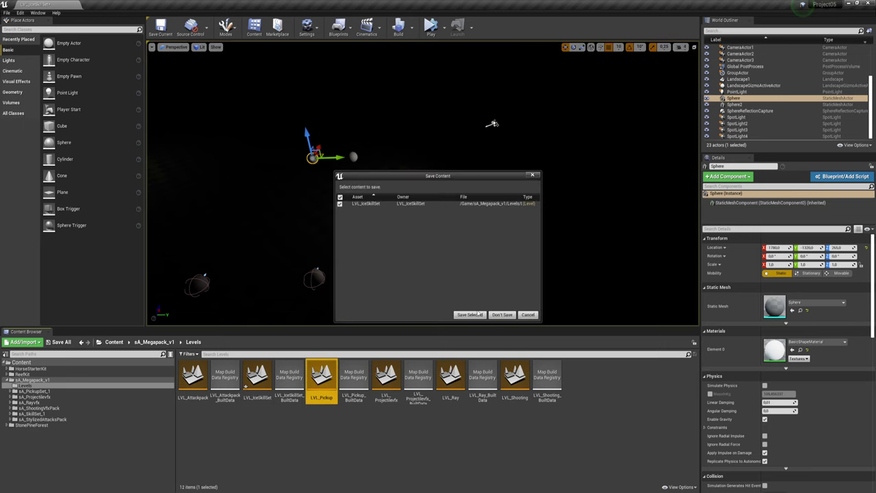
# - Discard the ice level's changes, then simulate LVL_Pickup's pickup effects and stop
pyautogui.click(500, 314)
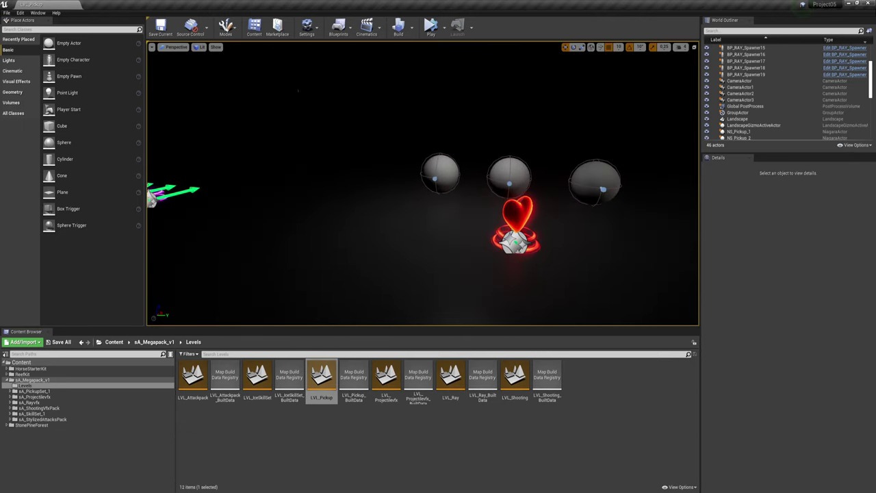
pyautogui.click(431, 26)
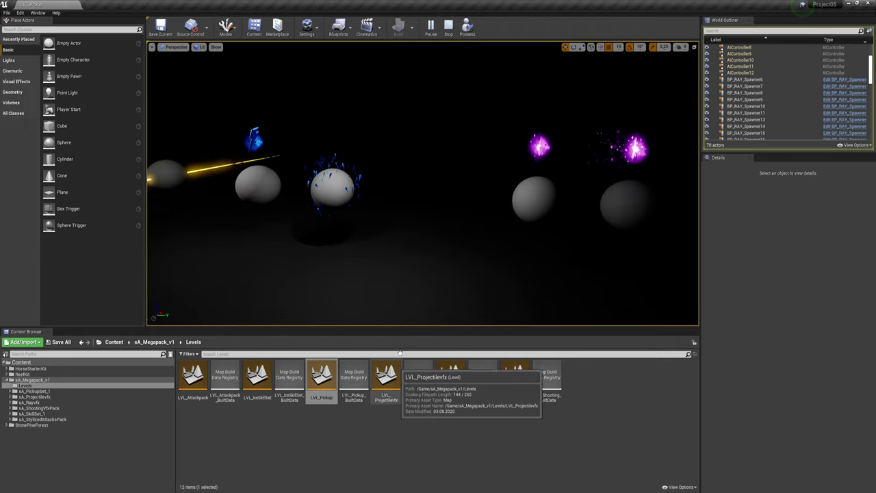
pyautogui.click(450, 35)
# - Open LVL_Projectilevfx, simulate its projectile effects, then stop the simulation
pyautogui.doubleClick(386, 375)
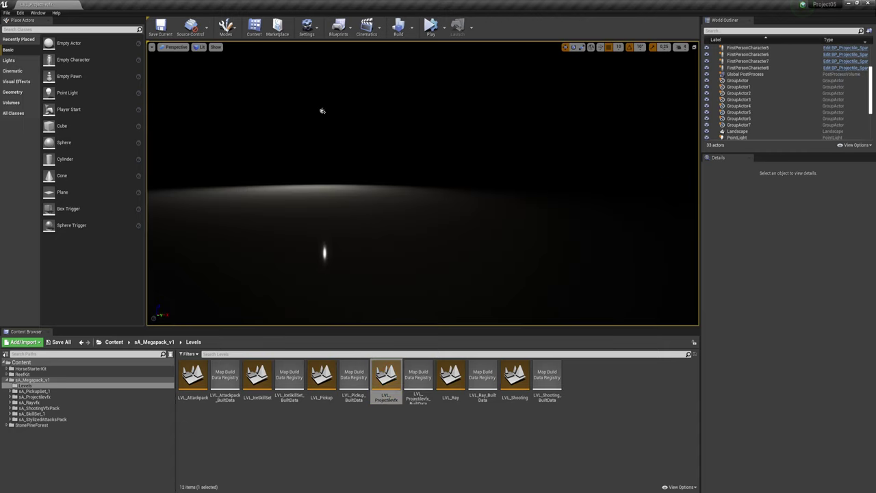
pyautogui.click(430, 28)
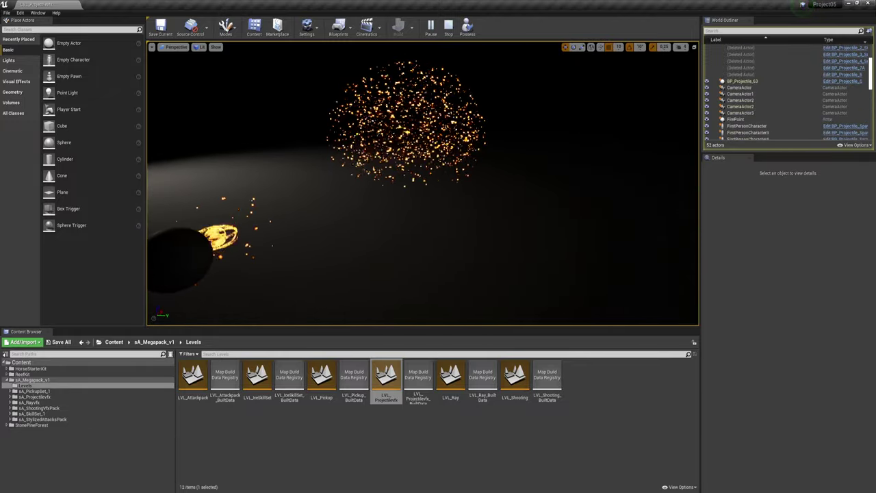
pyautogui.click(449, 26)
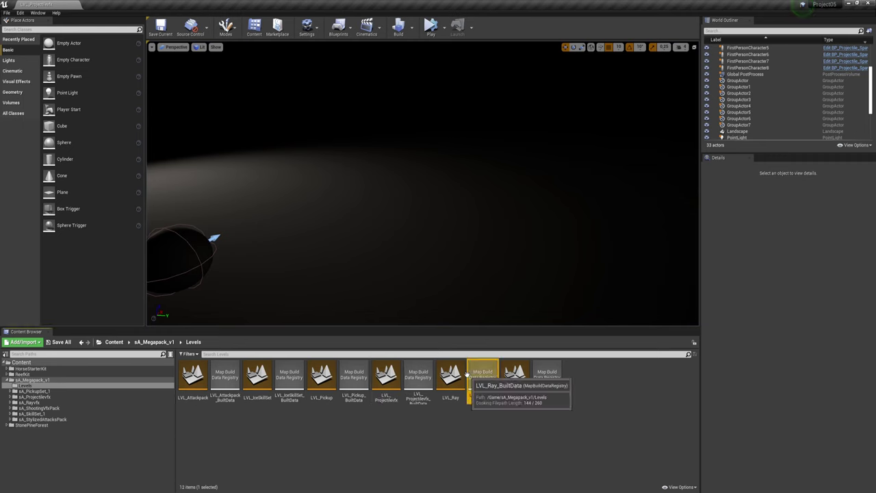
# - Open the LVL_Ray level, simulate its yellow, blue and red beams, then stop the session
pyautogui.doubleClick(478, 376)
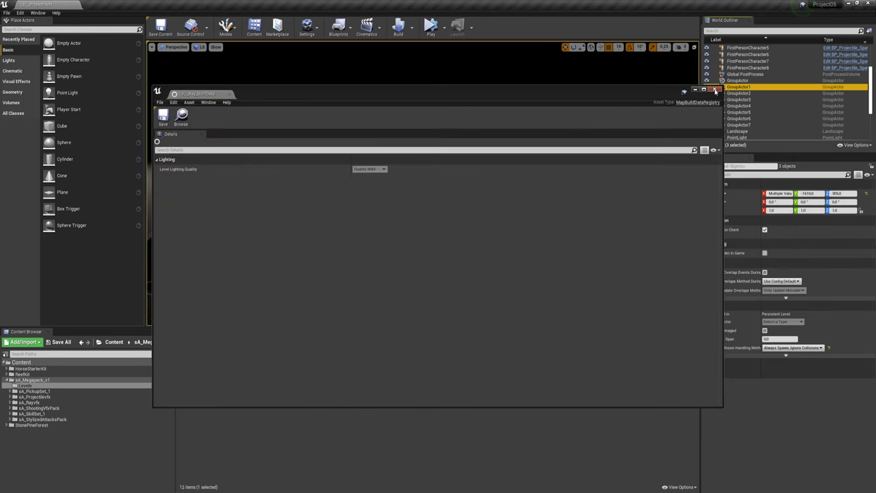
pyautogui.click(715, 90)
pyautogui.doubleClick(448, 380)
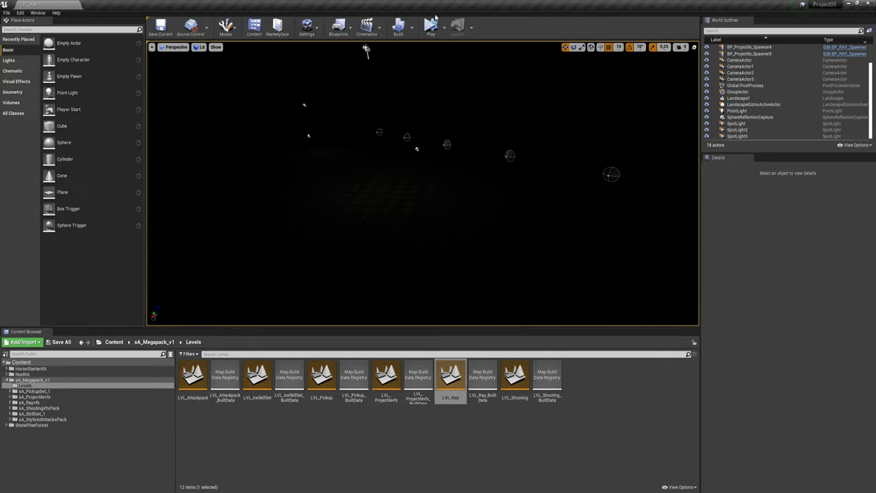
pyautogui.click(432, 39)
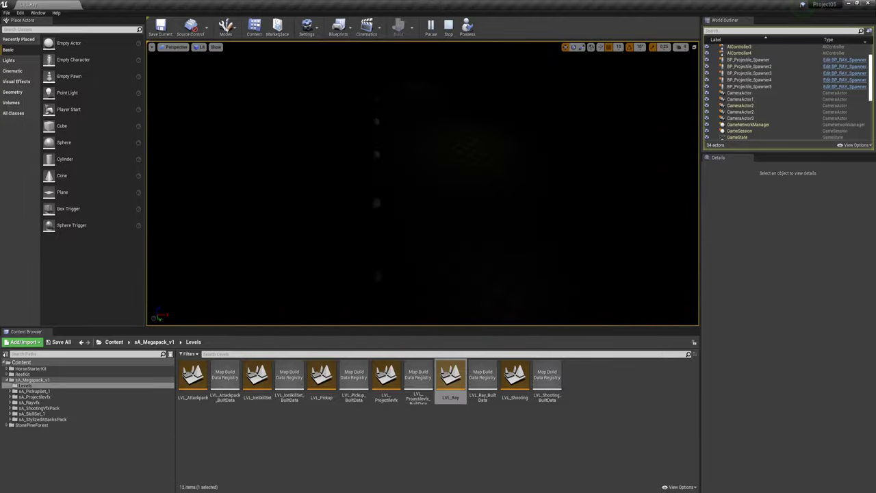
pyautogui.click(449, 27)
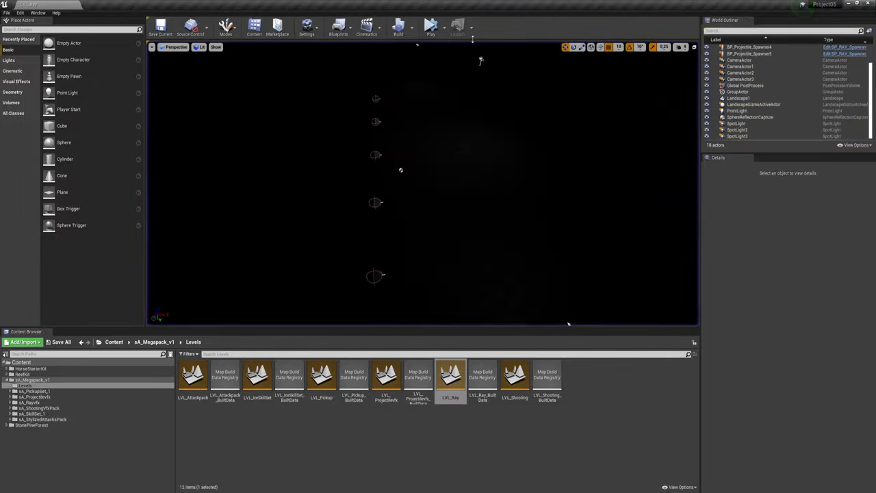
# - Open and play LVL_Shooting to watch the rifles fire, then return to the top Content folder
pyautogui.doubleClick(518, 373)
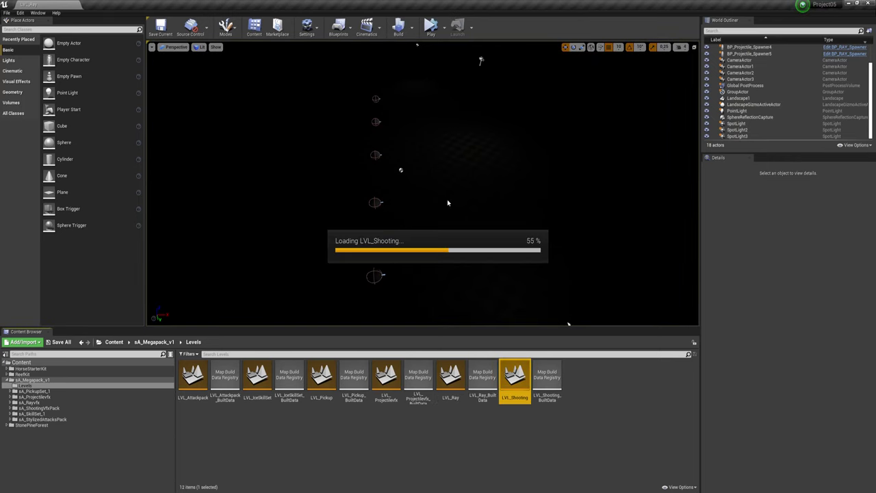
pyautogui.click(431, 28)
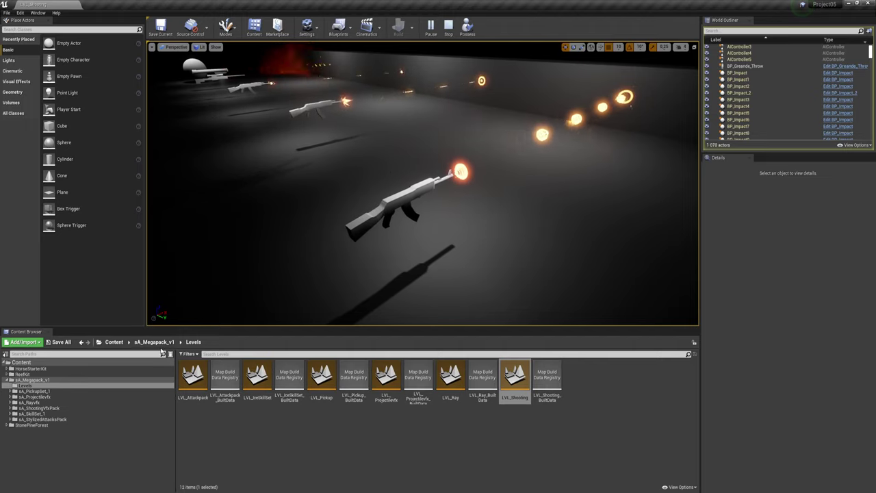
pyautogui.click(114, 341)
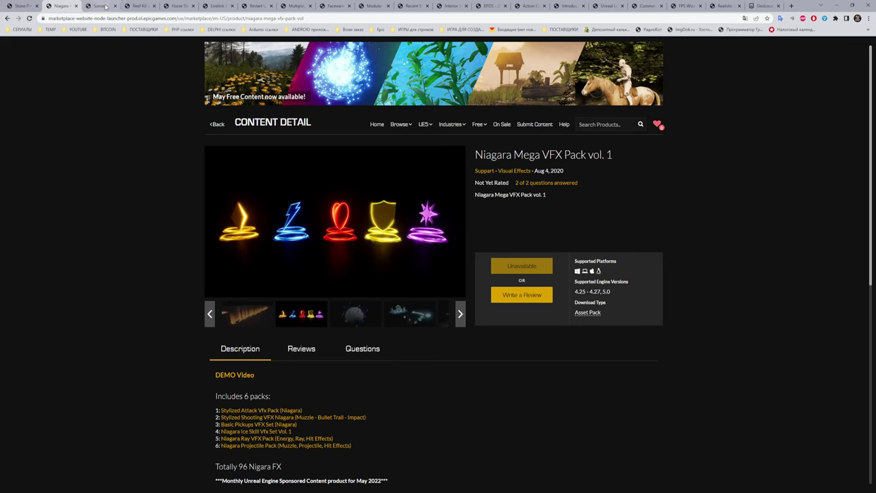
# - Switch to the Sunset - Modular Medieval Brick Buildings browser tab
pyautogui.click(105, 6)
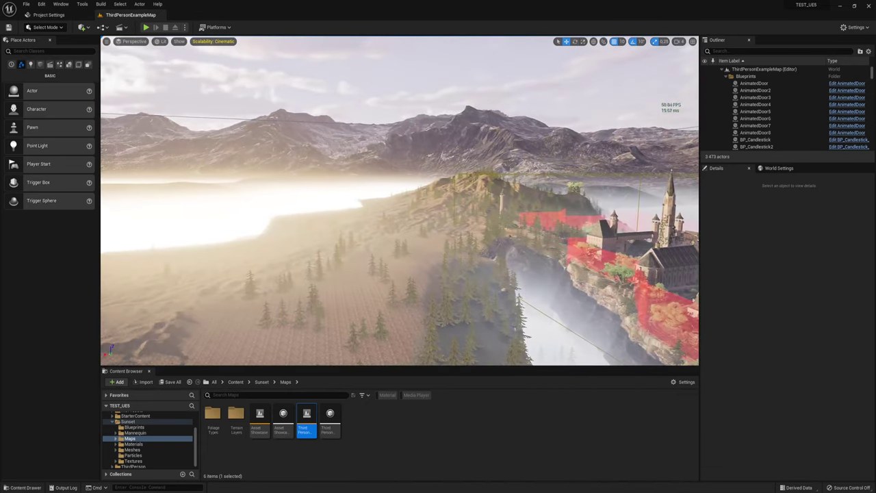
pyautogui.click(370, 191)
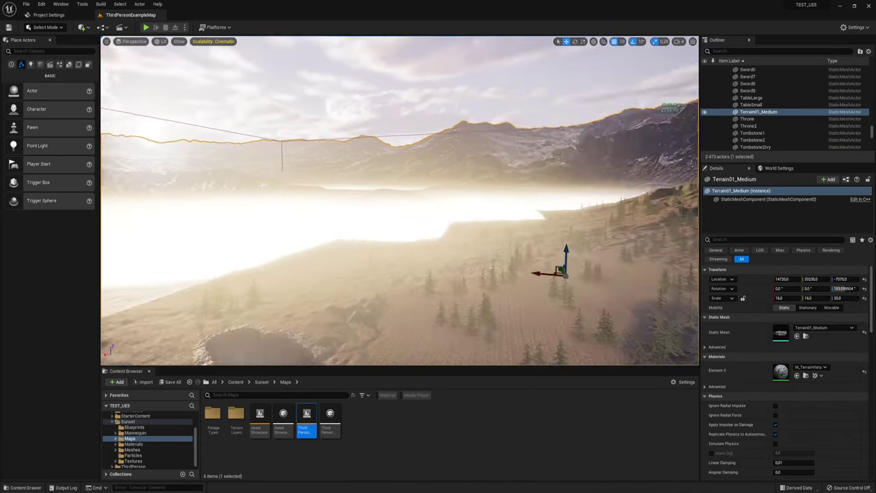
pyautogui.moveTo(369, 190); pyautogui.dragTo(369, 191, button='right')
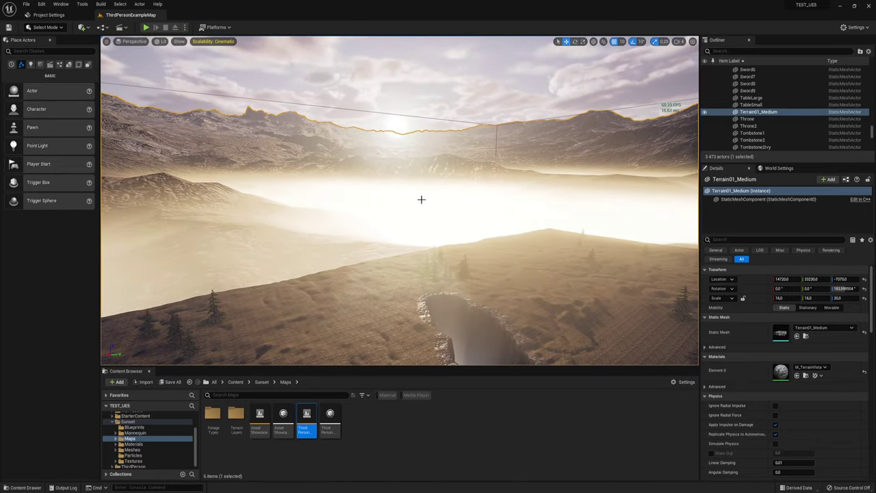
pyautogui.moveTo(421, 200); pyautogui.dragTo(291, 183, button='right')
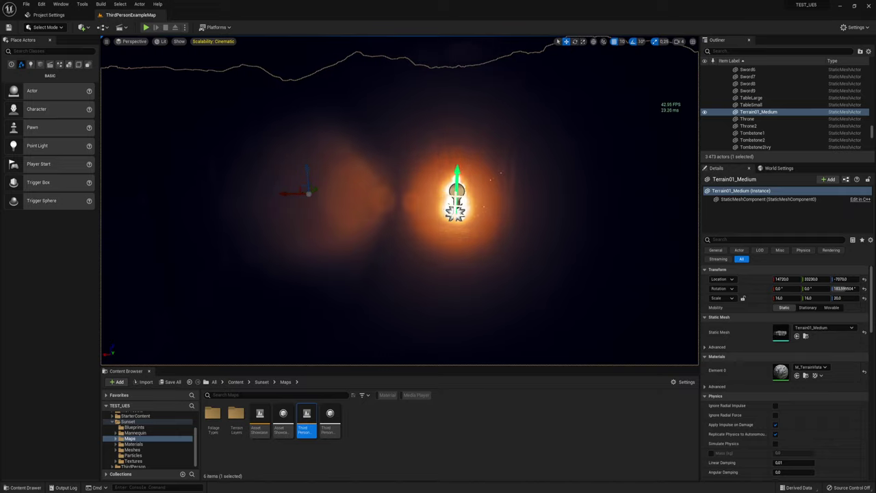
# - Switch the viewport to Unlit, fly onto the dirt road, and start Play In Editor
pyautogui.click(174, 69)
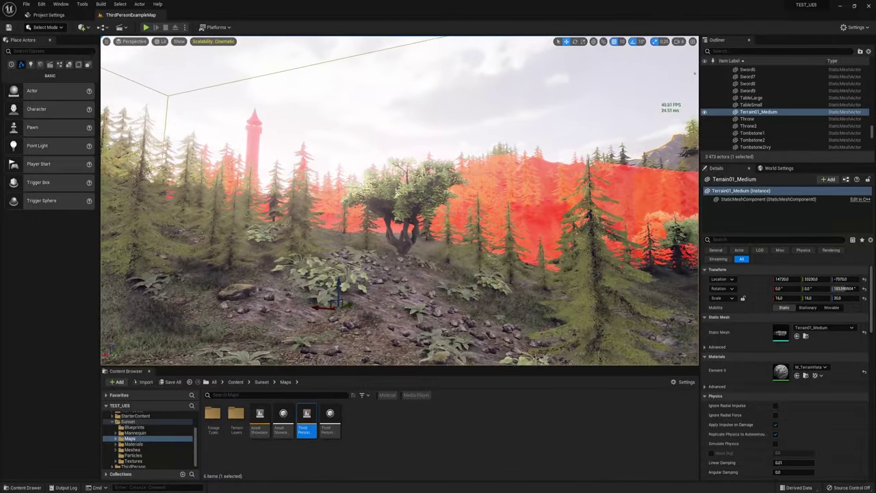
pyautogui.moveTo(399, 200)
pyautogui.mouseDown(button='right')
pyautogui.moveTo(492, 201)
pyautogui.moveTo(492, 233)
pyautogui.moveTo(472, 205)
pyautogui.moveTo(532, 180)
pyautogui.moveTo(486, 230)
pyautogui.moveTo(582, 327)
pyautogui.moveTo(397, 219)
pyautogui.mouseUp(button='right')
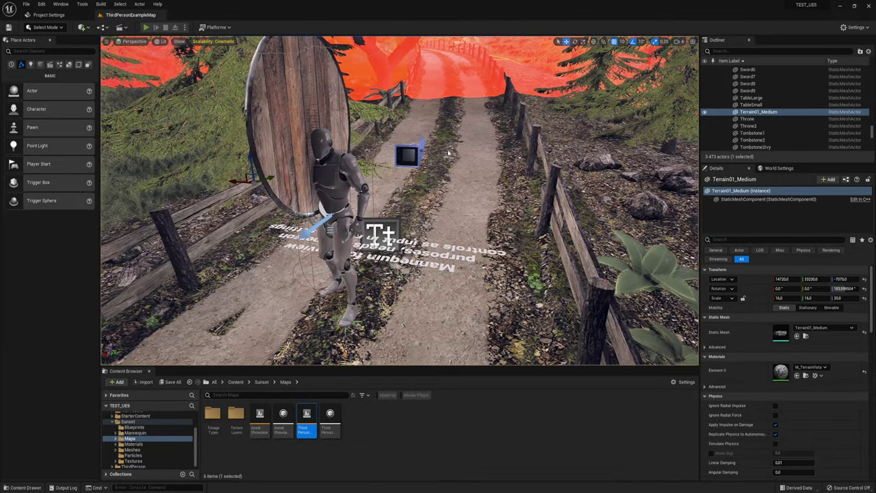
pyautogui.hotkey('alt', 'p')
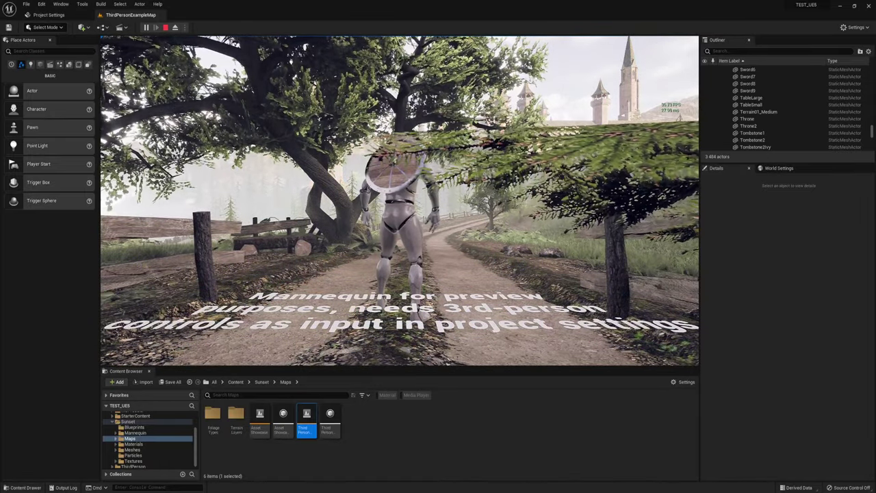
# - Stop the play session and fly the camera along the forest path toward the castle wall
pyautogui.press('Escape')
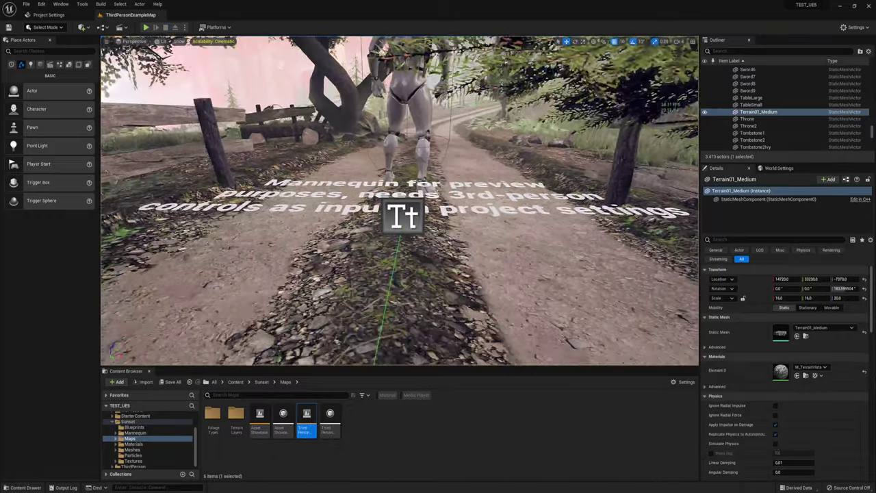
pyautogui.moveTo(399, 200); pyautogui.dragTo(400, 200, button='right')
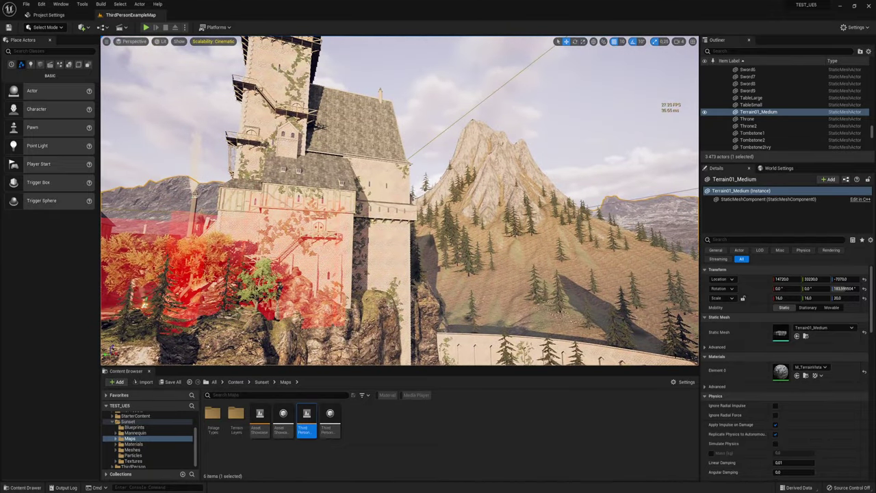
# - Browse the Reef Kit page's gallery images, then open the ReefKit Level folder in the Content Browser
pyautogui.click(751, 112)
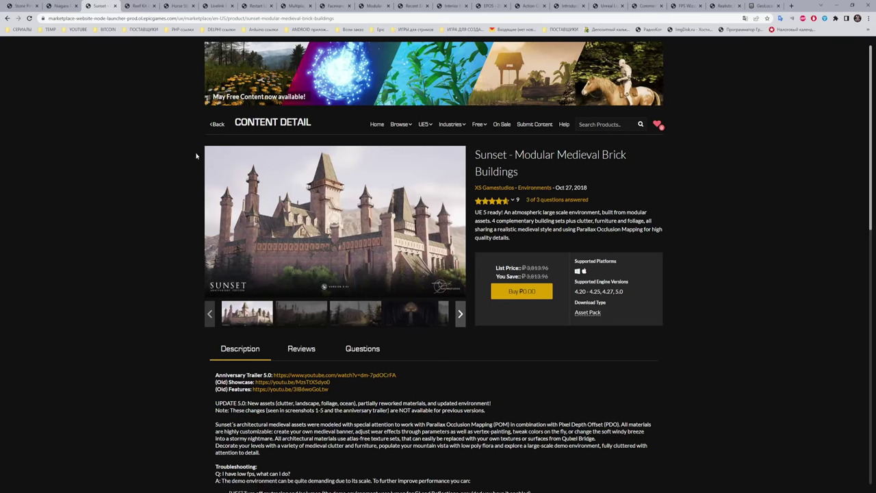
pyautogui.click(136, 11)
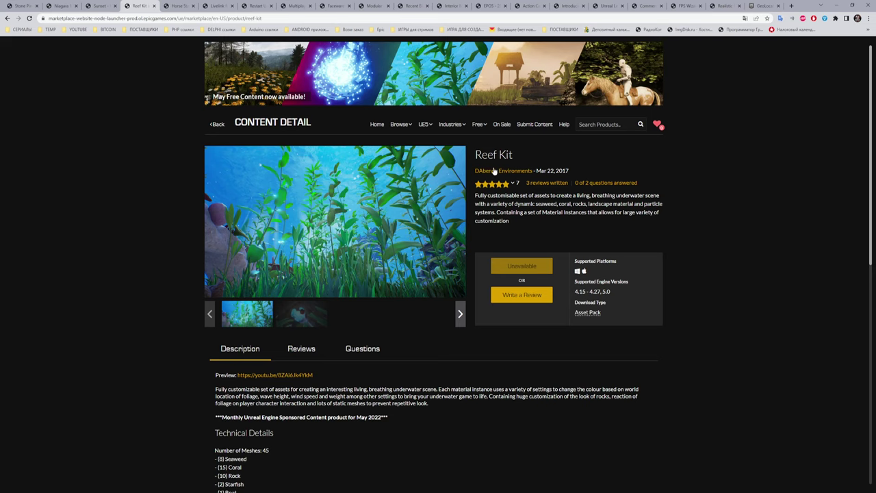
pyautogui.click(301, 314)
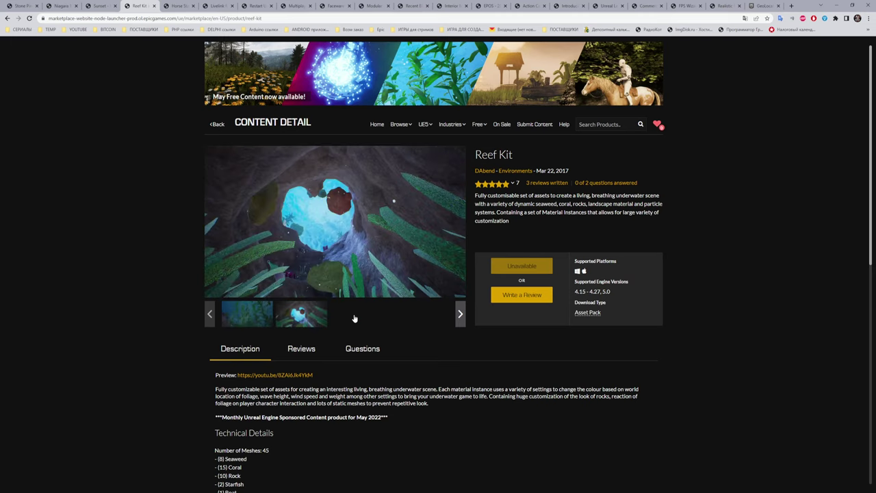
pyautogui.click(355, 318)
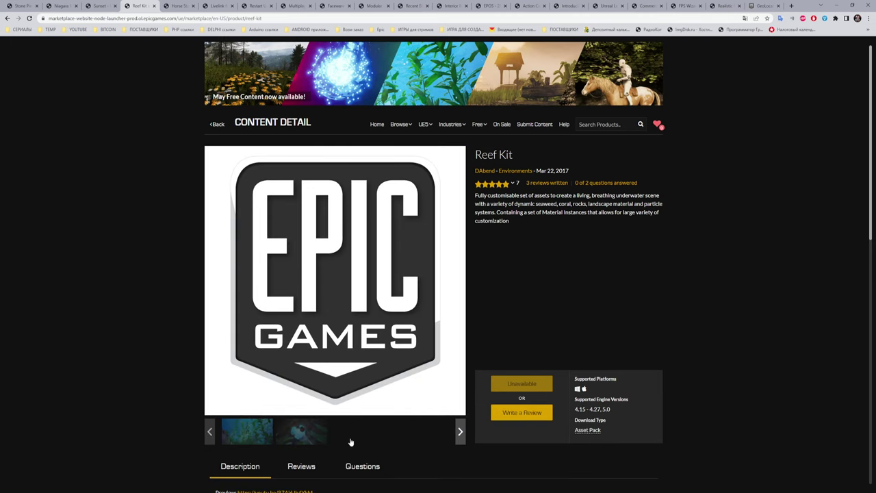
pyautogui.click(301, 437)
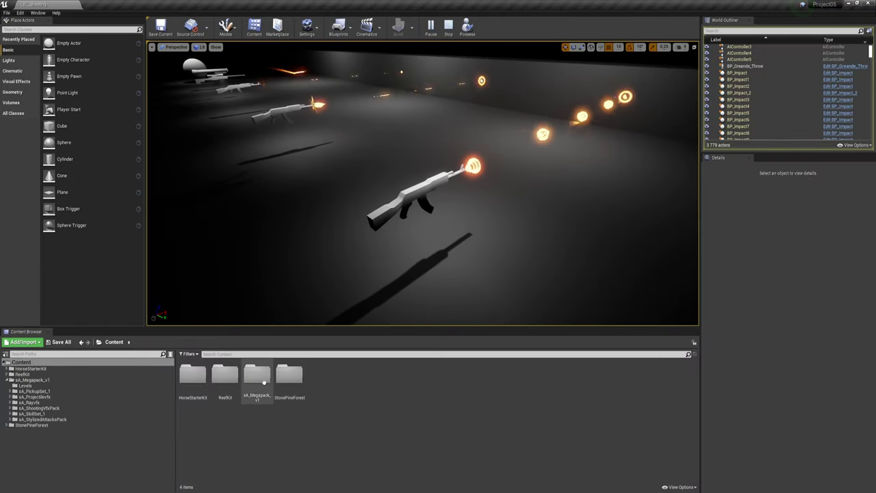
pyautogui.doubleClick(226, 378)
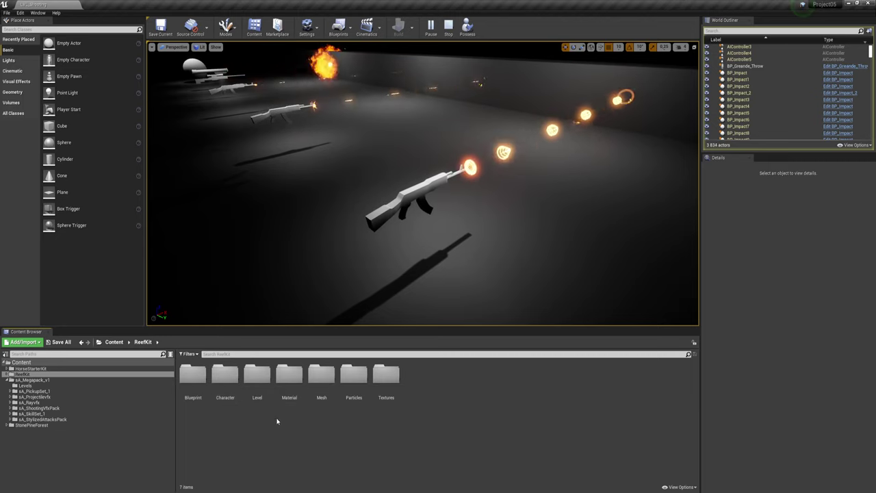
pyautogui.doubleClick(257, 374)
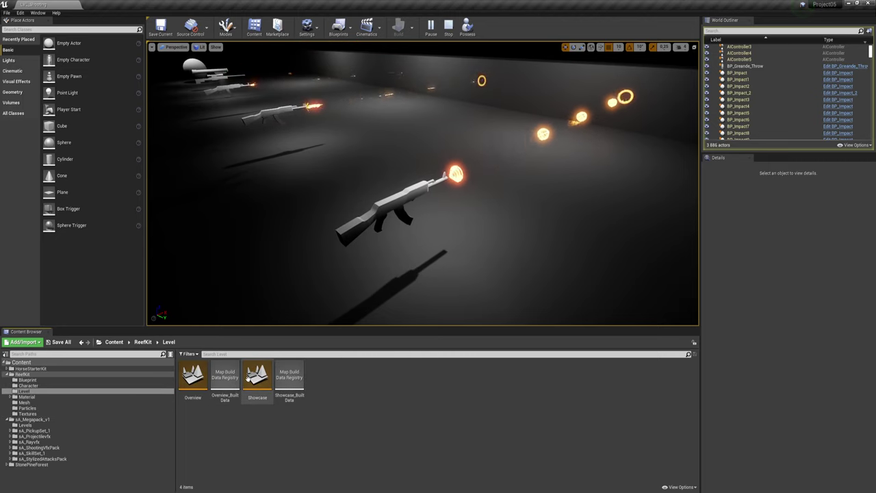
# - Load the ReefKit Showcase map, fly across the reef, and select the first hanging light shaft
pyautogui.doubleClick(254, 377)
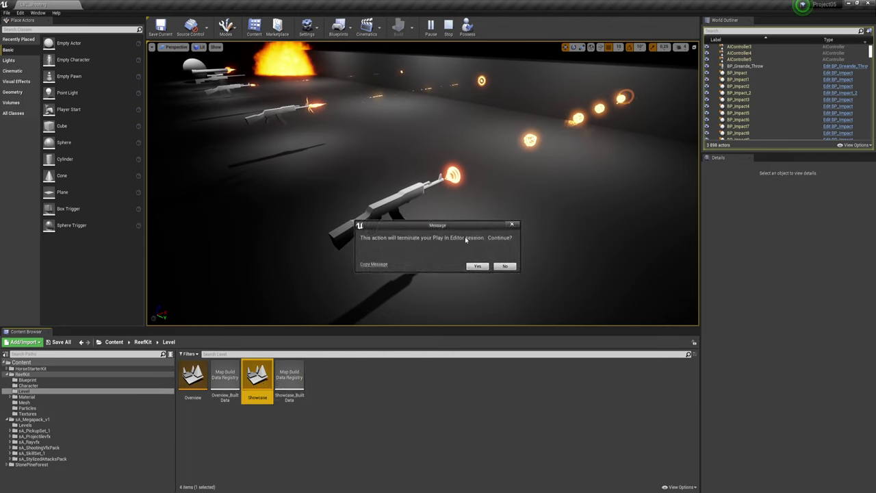
pyautogui.click(478, 266)
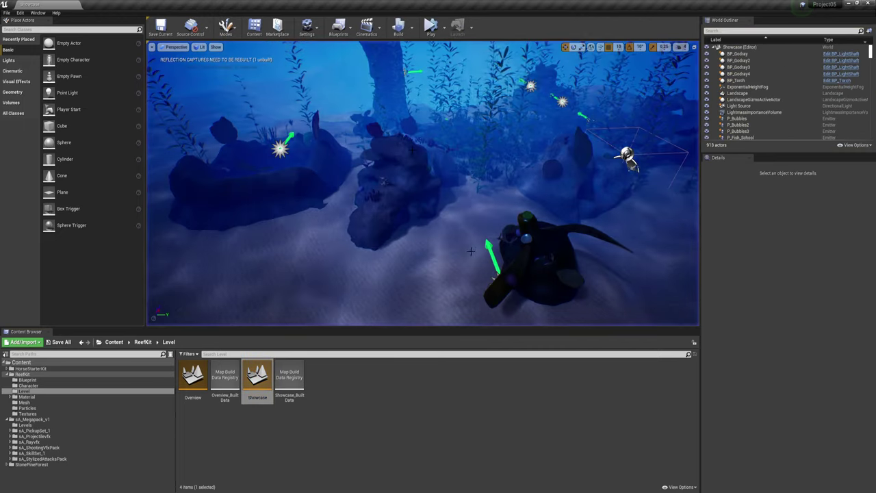
pyautogui.moveTo(412, 150)
pyautogui.mouseDown(button='right')
pyautogui.moveTo(412, 110)
pyautogui.moveTo(438, 137)
pyautogui.moveTo(383, 144)
pyautogui.mouseUp(button='right')
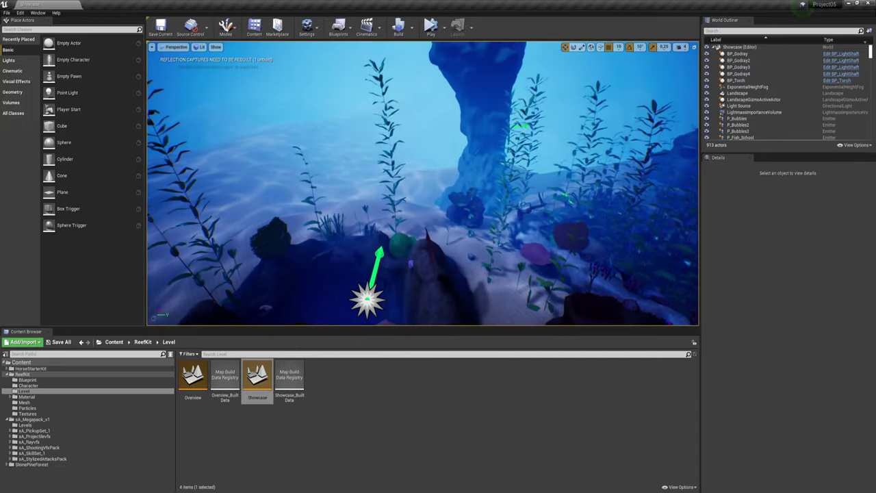
pyautogui.moveTo(384, 143)
pyautogui.mouseDown(button='right')
pyautogui.moveTo(363, 145)
pyautogui.moveTo(635, 181)
pyautogui.moveTo(616, 185)
pyautogui.mouseUp(button='right')
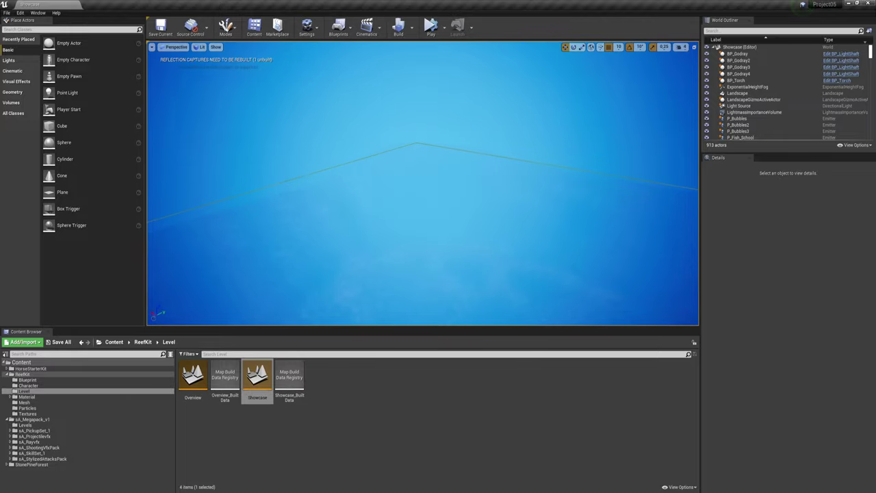
pyautogui.moveTo(616, 185); pyautogui.dragTo(616, 184, button='right')
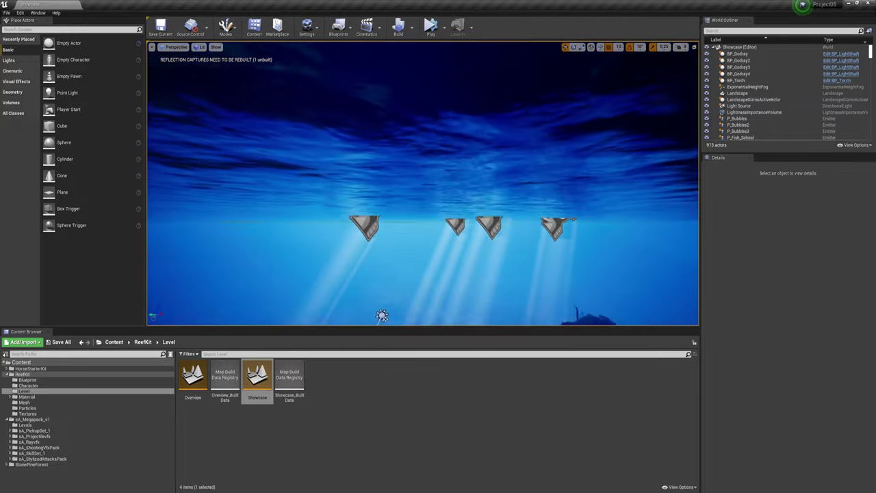
pyautogui.moveTo(413, 89); pyautogui.dragTo(413, 89, button='right')
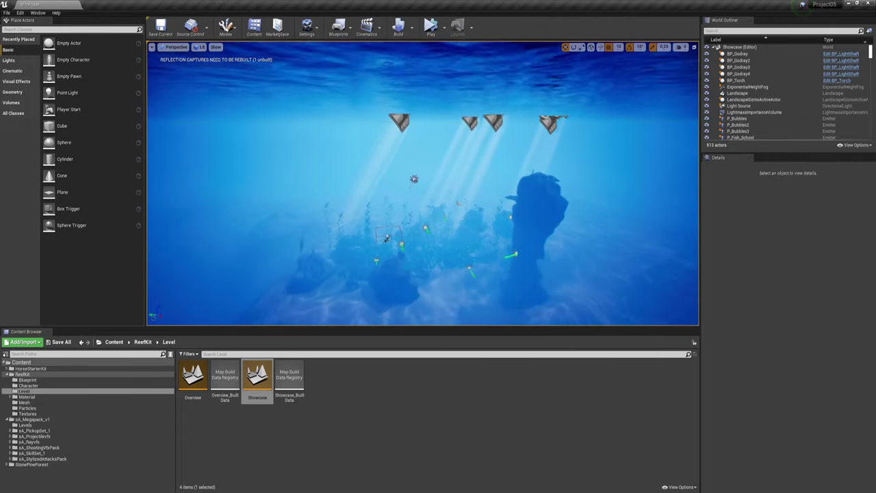
pyautogui.click(399, 120)
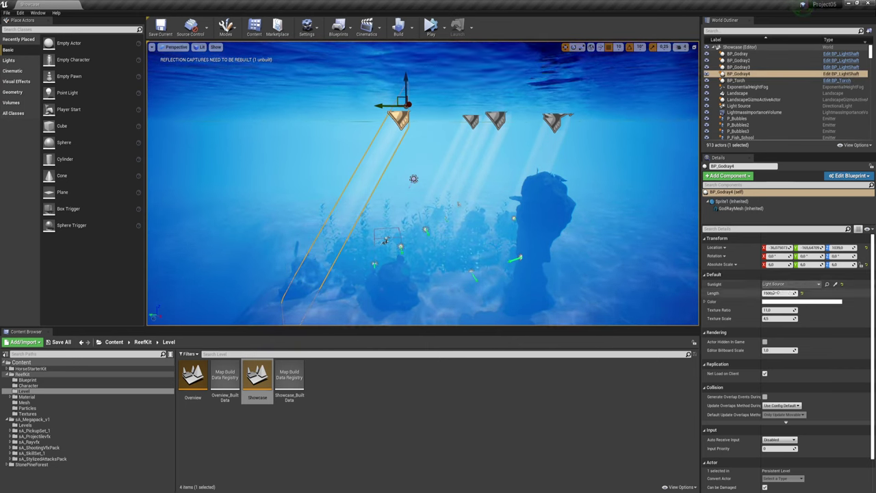
# - Greatly raise Texture Ratio on BP_Godray3 and BP_Godray4 (about 173.6), then focus the PostProcessVolume
pyautogui.moveTo(779, 293); pyautogui.dragTo(815, 293)
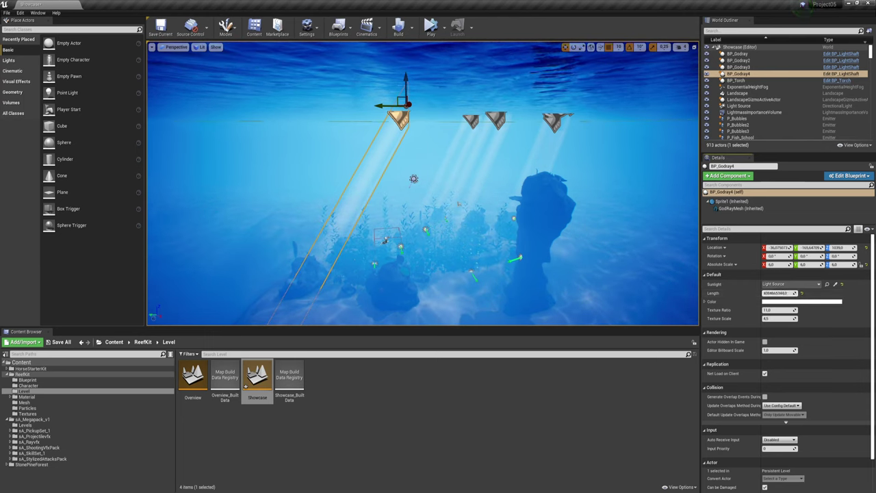
pyautogui.click(495, 120)
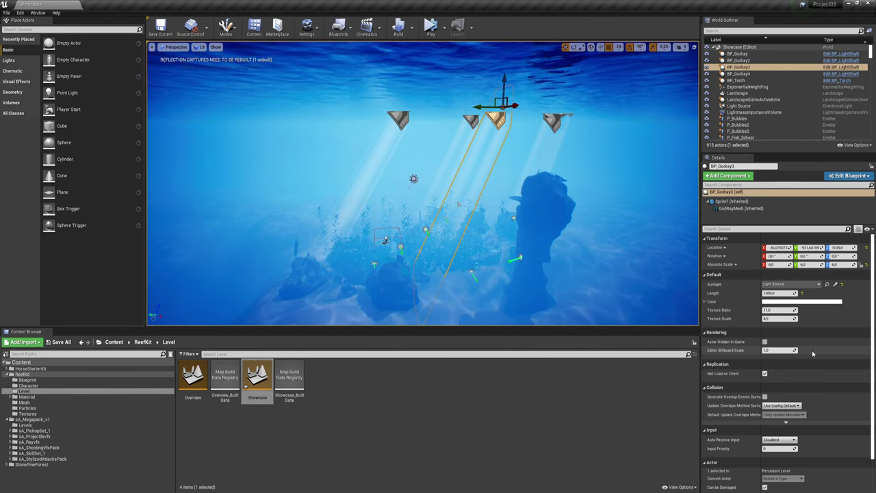
pyautogui.moveTo(779, 310); pyautogui.dragTo(814, 310)
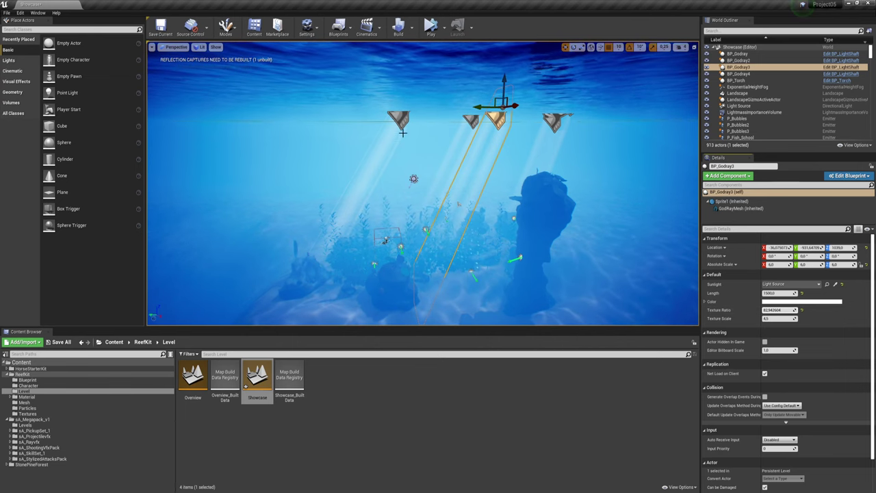
pyautogui.click(298, 316)
pyautogui.moveTo(779, 309); pyautogui.dragTo(815, 309)
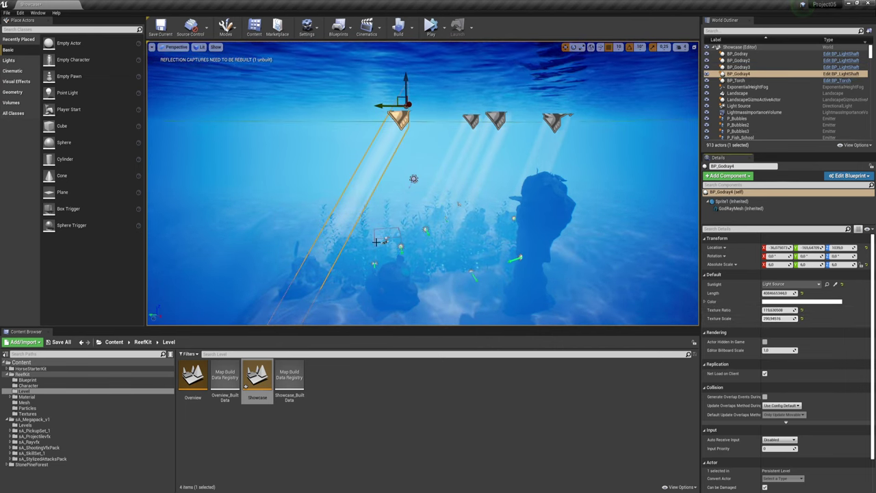
pyautogui.rightClick(413, 238)
pyautogui.press('f')
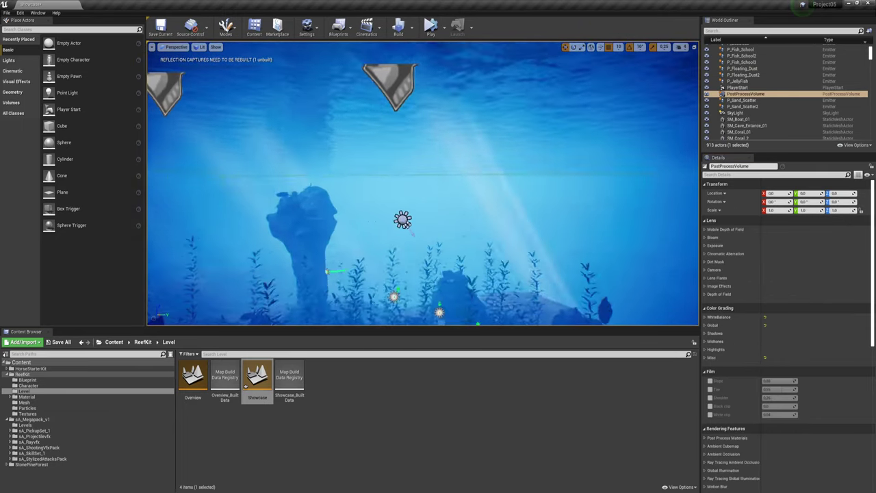
# - Fly down to the coral rock and sunken boat, and select the BP_Godray3 light shaft
pyautogui.moveTo(423, 184)
pyautogui.mouseDown(button='right')
pyautogui.moveTo(383, 192)
pyautogui.moveTo(411, 180)
pyautogui.moveTo(499, 99)
pyautogui.mouseUp(button='right')
pyautogui.moveTo(409, 66)
pyautogui.mouseDown(button='right')
pyautogui.moveTo(438, 103)
pyautogui.moveTo(479, 112)
pyautogui.mouseUp(button='right')
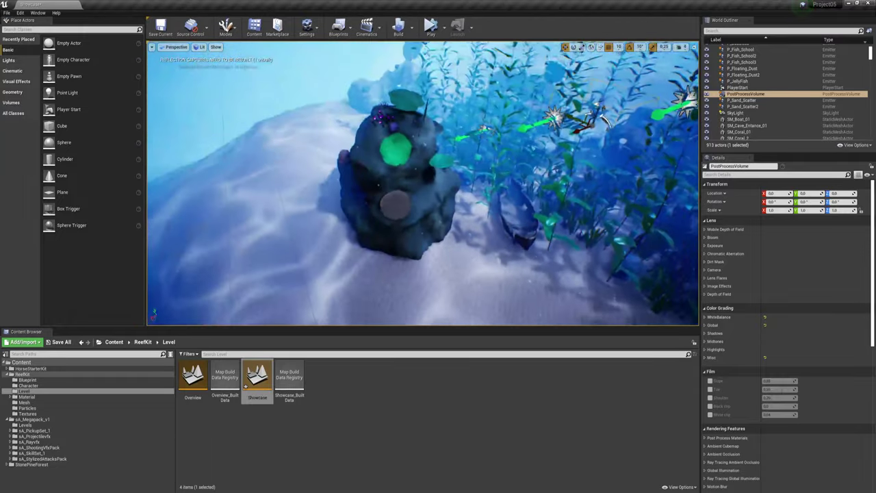
pyautogui.moveTo(624, 184)
pyautogui.mouseDown(button='right')
pyautogui.moveTo(602, 178)
pyautogui.moveTo(595, 205)
pyautogui.moveTo(589, 201)
pyautogui.mouseUp(button='right')
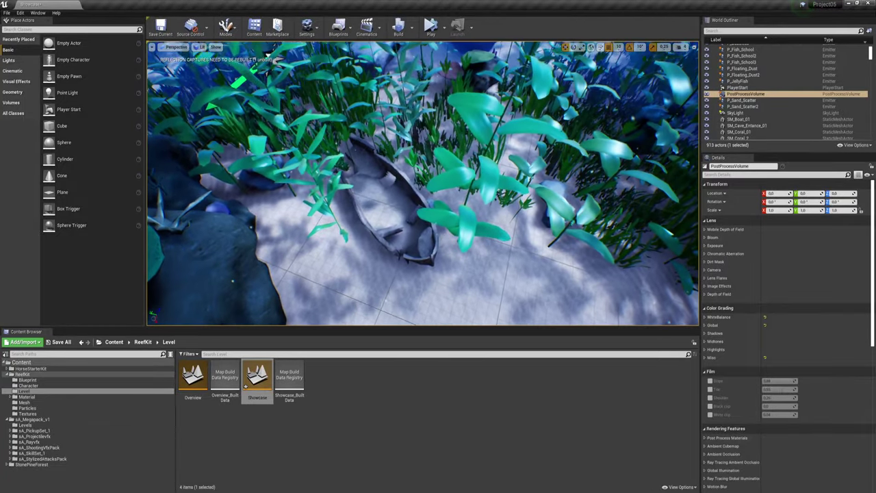
pyautogui.click(588, 205)
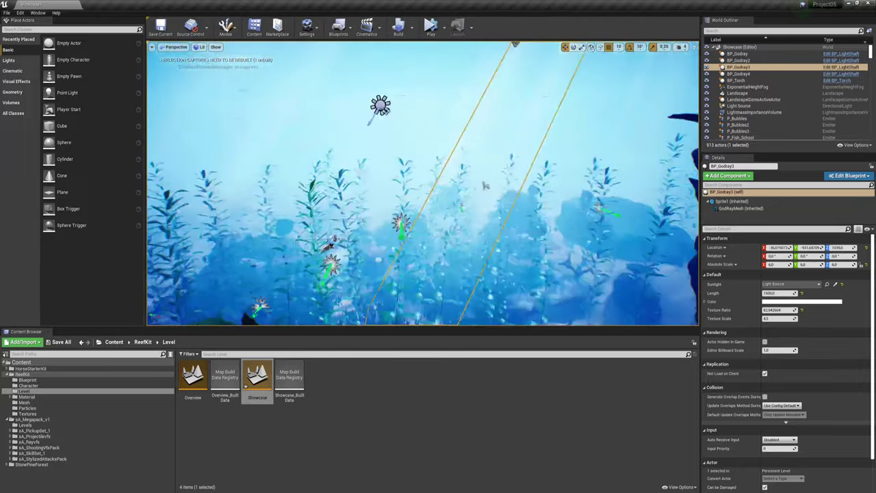
# - Select the sunken boat SM_Boat_01 and raise it along Z above the seabed
pyautogui.moveTo(485, 185); pyautogui.dragTo(479, 206, button='right')
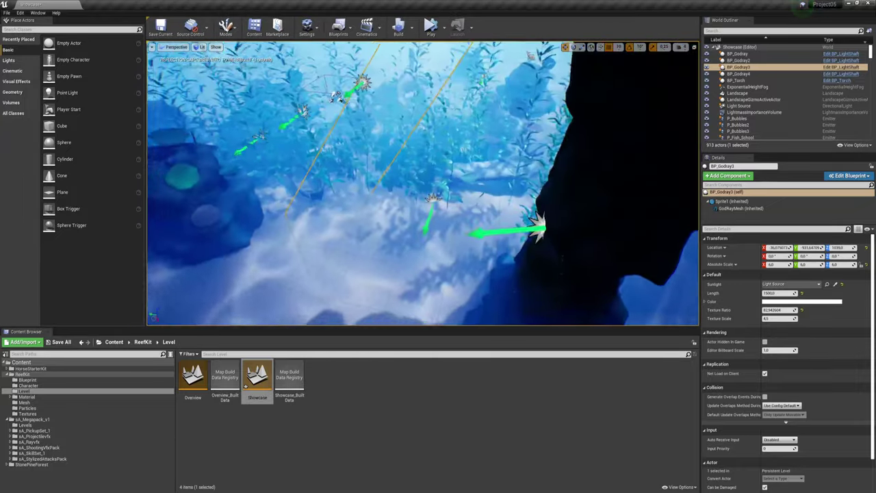
pyautogui.scroll(3, 422, 183)
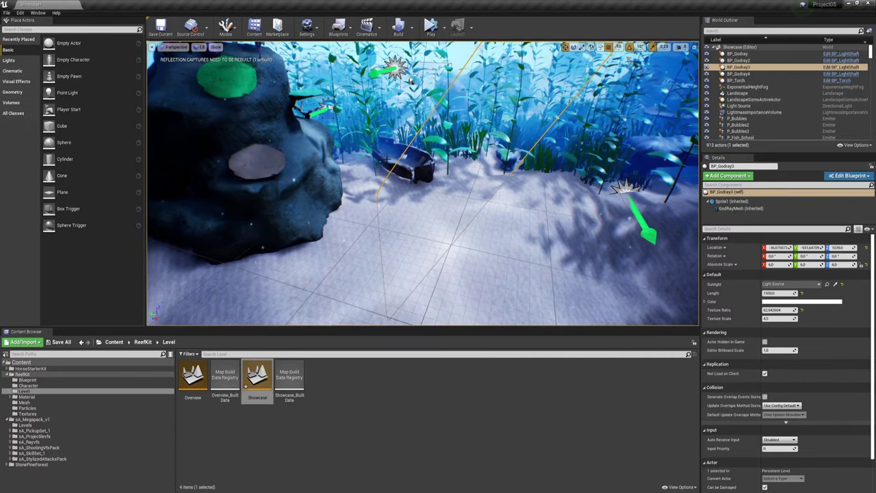
pyautogui.click(386, 160)
pyautogui.moveTo(402, 147); pyautogui.dragTo(408, 131)
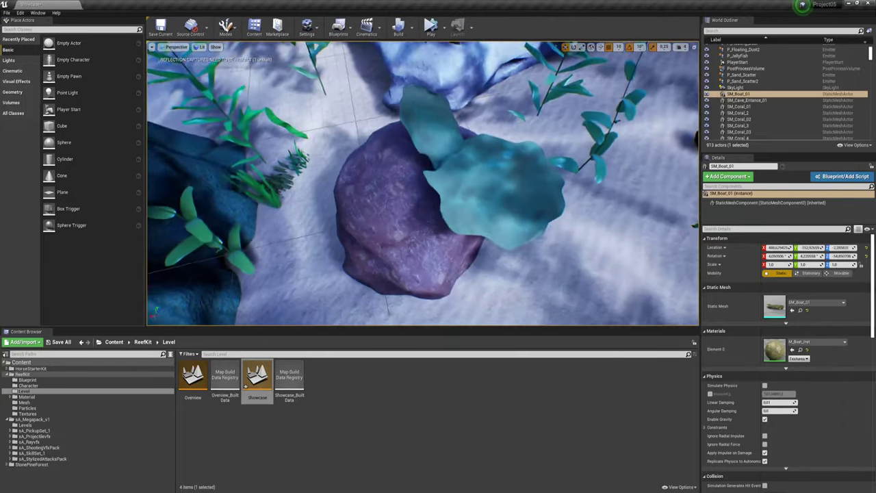
# - Play-test the Showcase map with the swimming character in the editor, then stop playing
pyautogui.moveTo(415, 172); pyautogui.dragTo(415, 173, button='right')
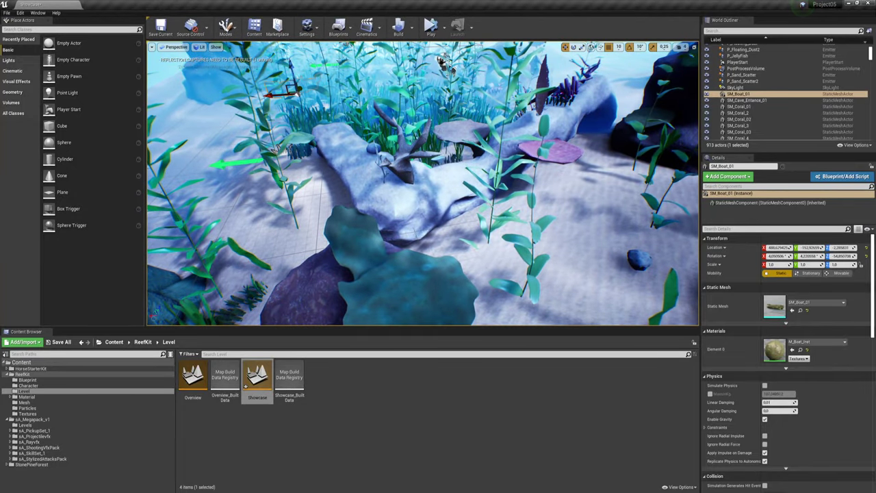
pyautogui.click(443, 25)
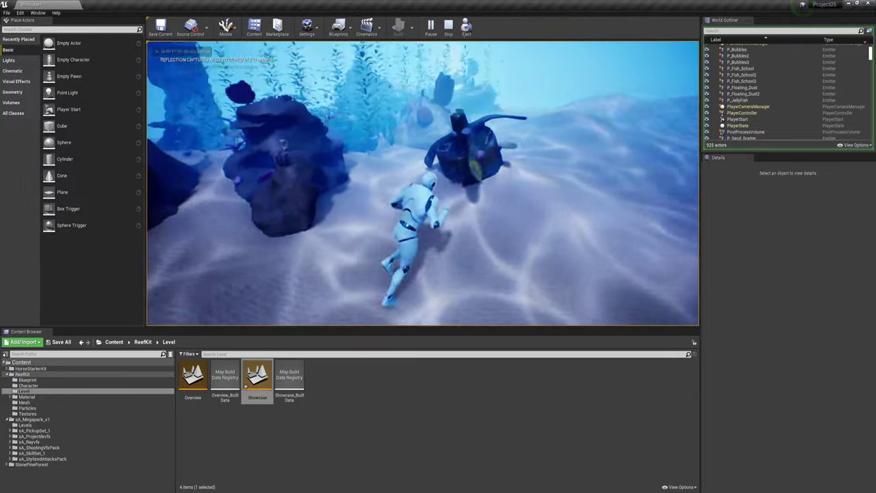
pyautogui.press('Escape')
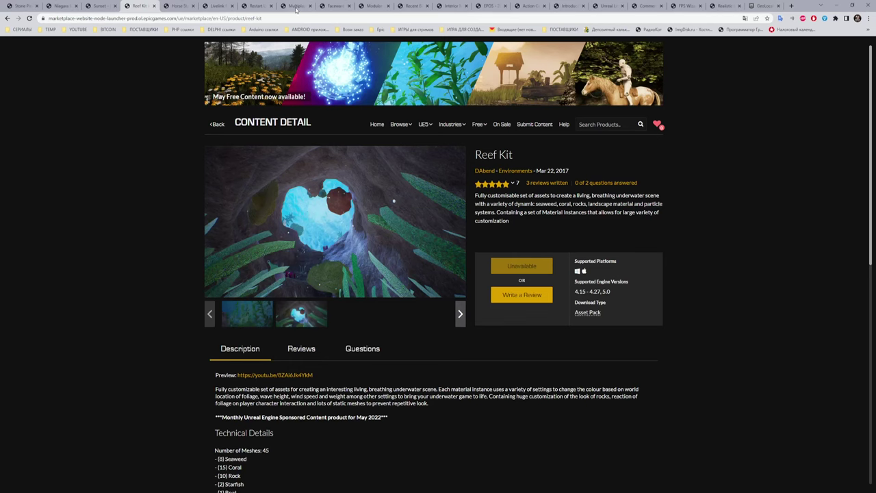
# - Show the Horse Starter Kit Marketplace page, then return to the editor's Content folders
pyautogui.hotkey('ctrl', 'Tab')
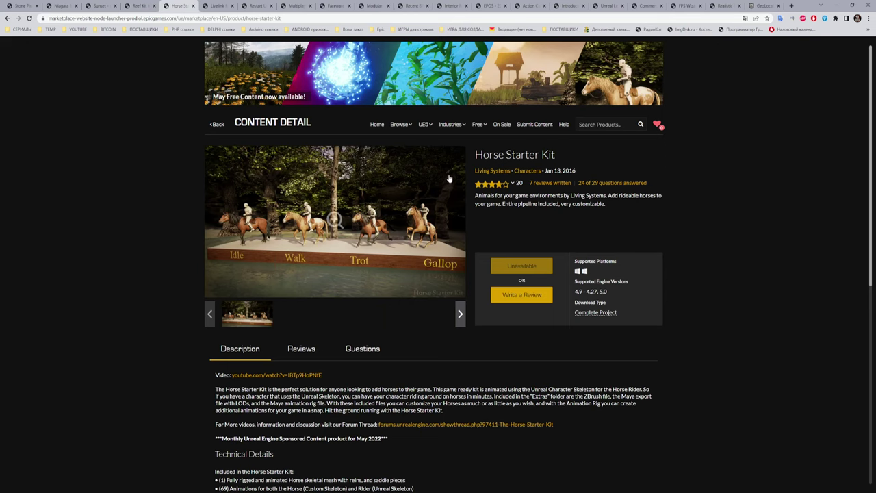
pyautogui.moveTo(494, 186)
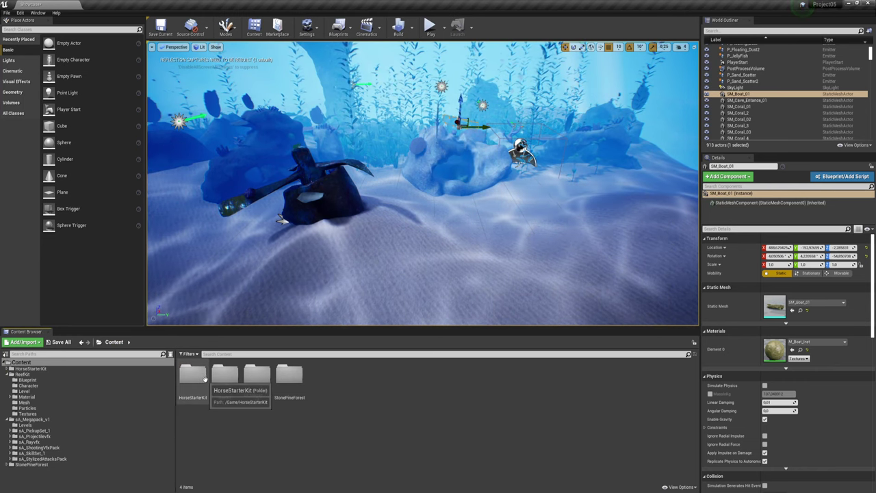
# - Open HorseStarterKit > Maps > Overview, saving the current level, and start a Play session
pyautogui.doubleClick(192, 375)
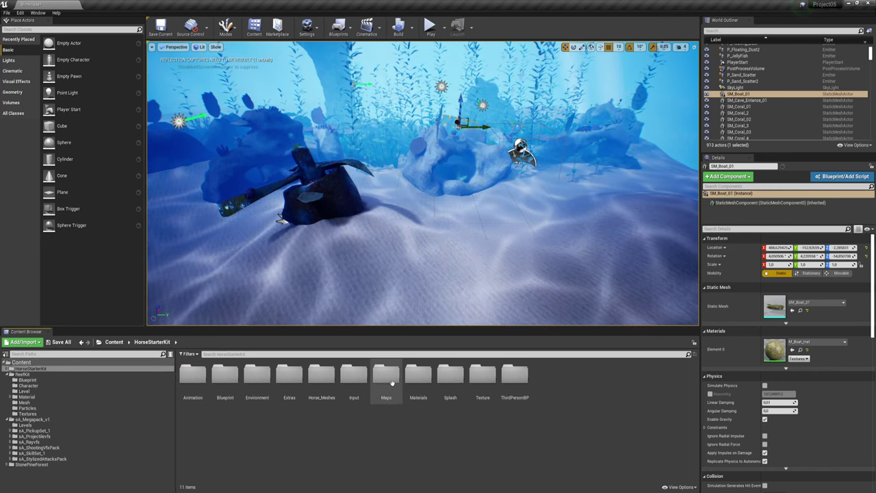
pyautogui.doubleClick(386, 374)
pyautogui.doubleClick(204, 371)
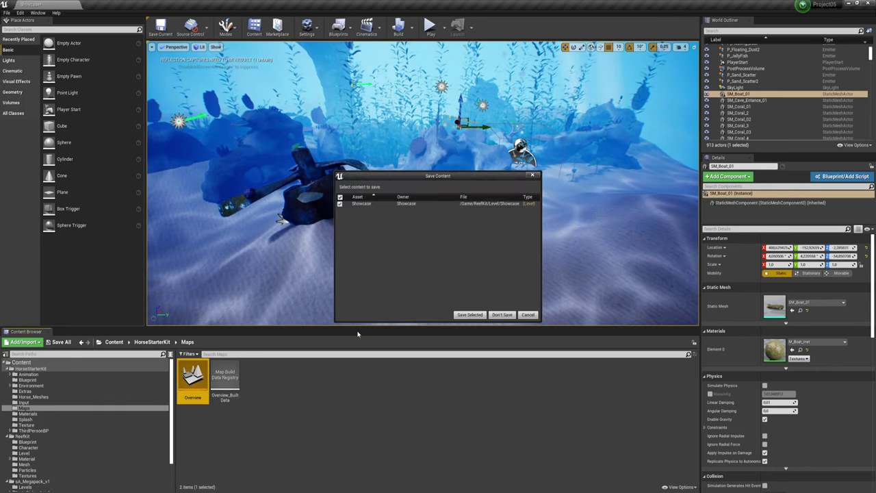
pyautogui.click(470, 314)
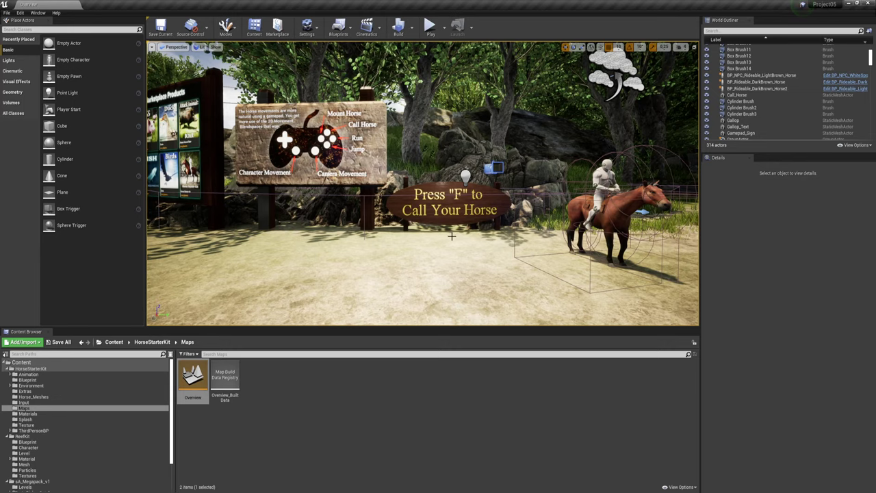
pyautogui.click(430, 26)
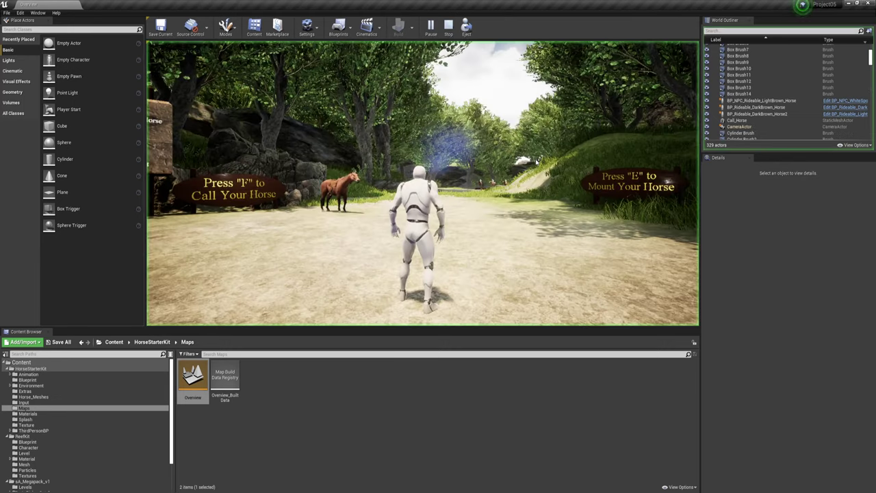
# - Run the character to the horse, mount it with E, ride up the clearing, then stop play
pyautogui.click(497, 195)
pyautogui.press('w')
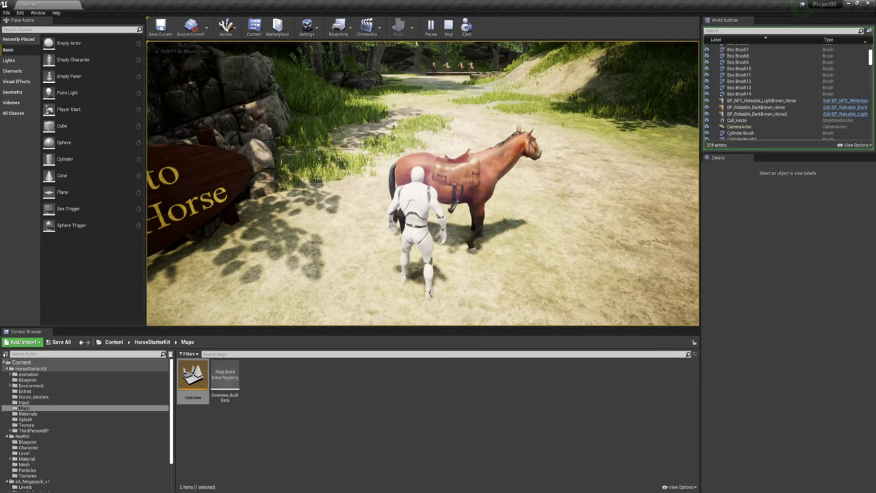
pyautogui.press('e')
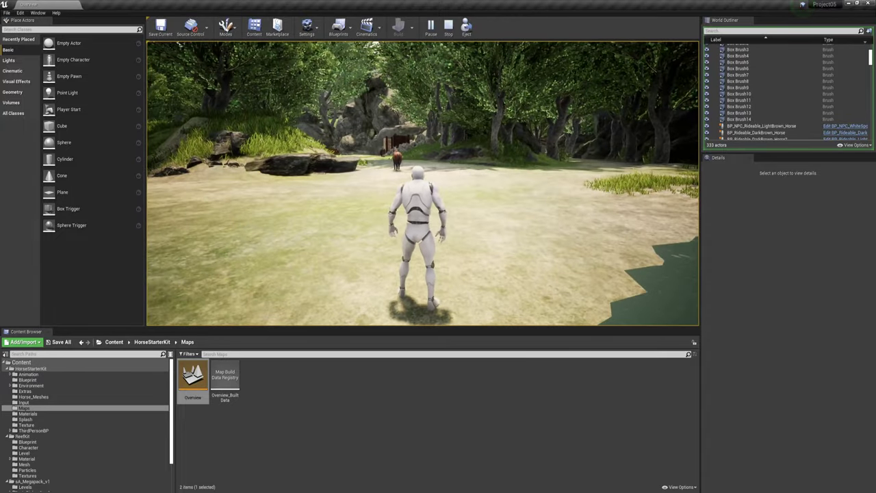
pyautogui.press('w')
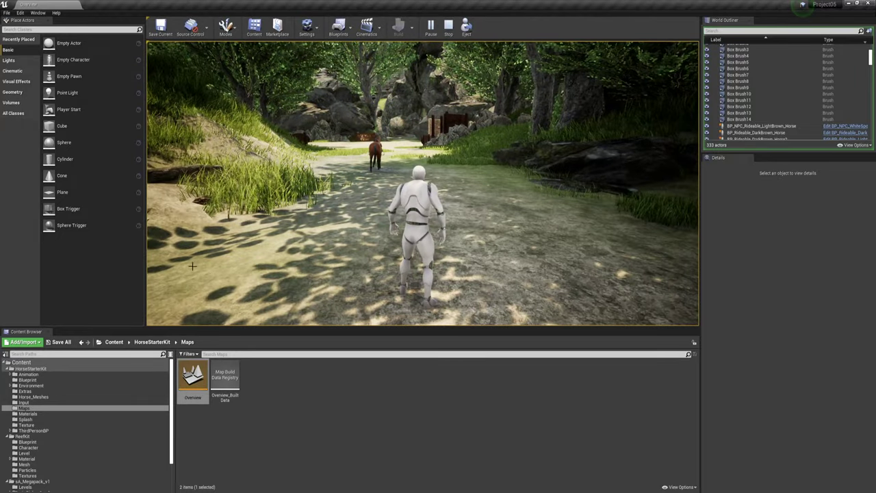
pyautogui.press('Escape')
pyautogui.moveTo(312, 240); pyautogui.dragTo(312, 226, button='right')
# - Select TargetPoint9 and fly the viewport along the forest path toward the rocks
pyautogui.press('s')
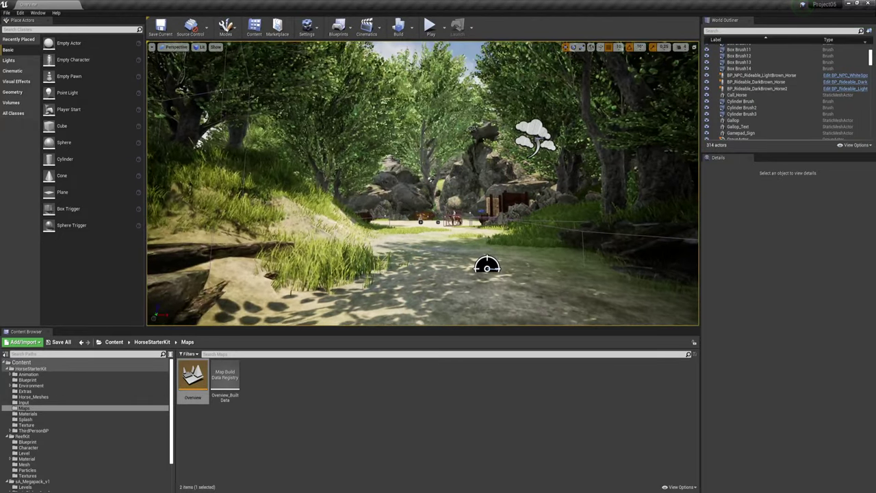
pyautogui.click(477, 260)
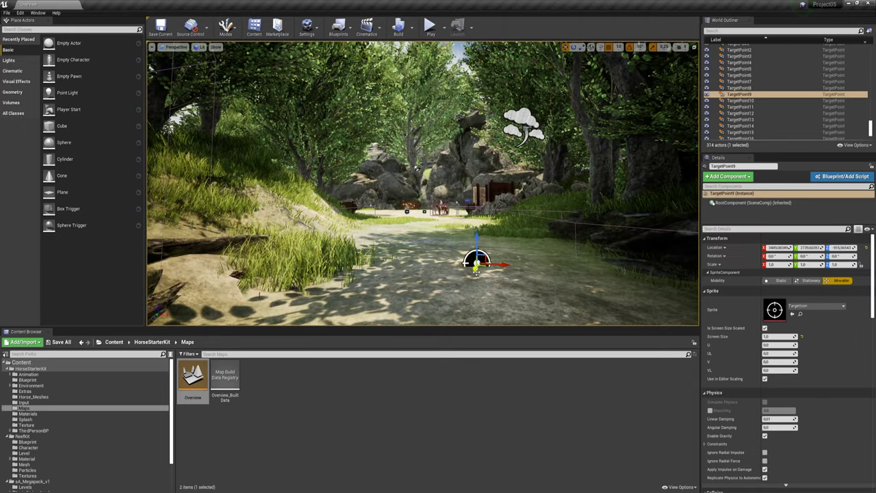
pyautogui.moveTo(443, 255); pyautogui.dragTo(411, 260, button='right')
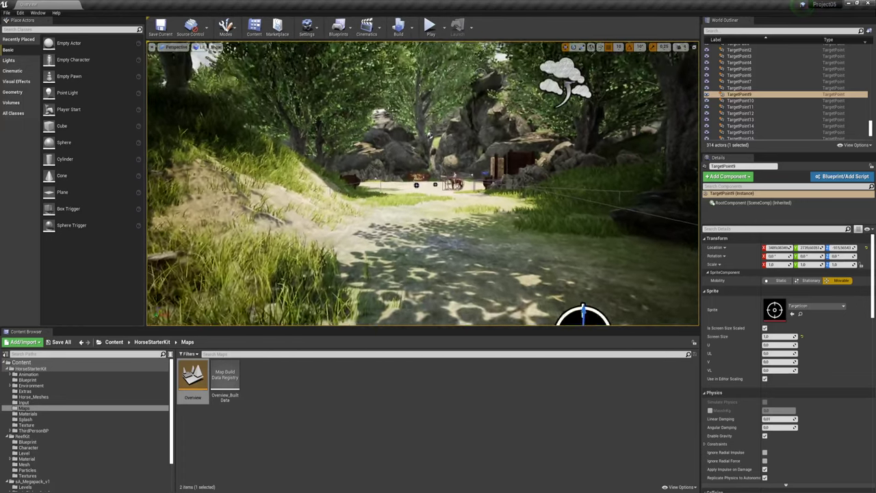
pyautogui.moveTo(465, 269); pyautogui.dragTo(465, 269, button='right')
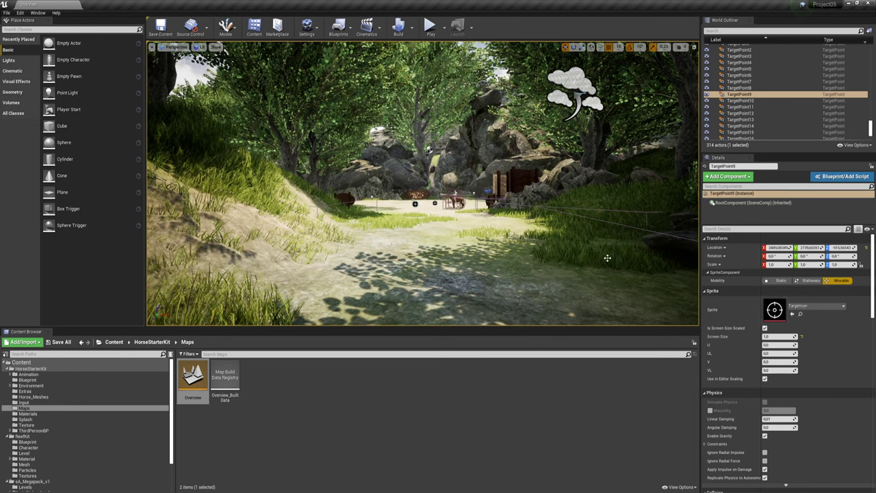
pyautogui.moveTo(607, 256); pyautogui.dragTo(522, 233, button='right')
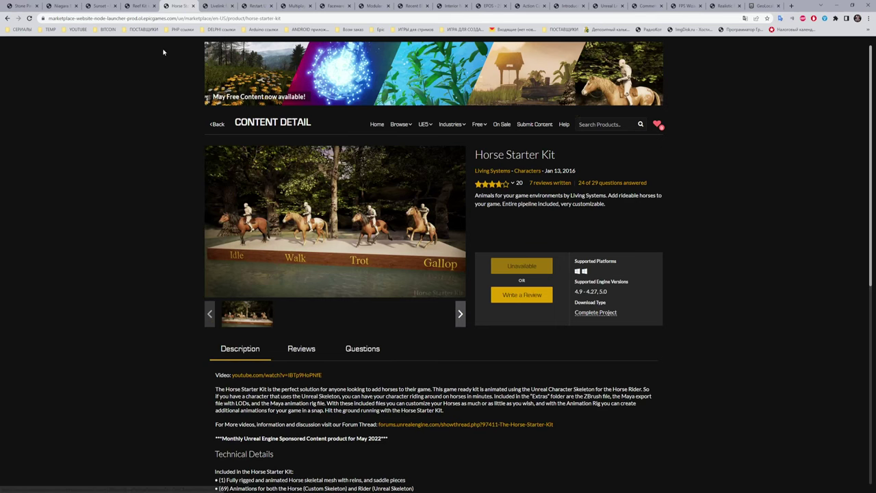
# - Go to the Livelink for Blender page and view its second and third gallery images
pyautogui.click(221, 7)
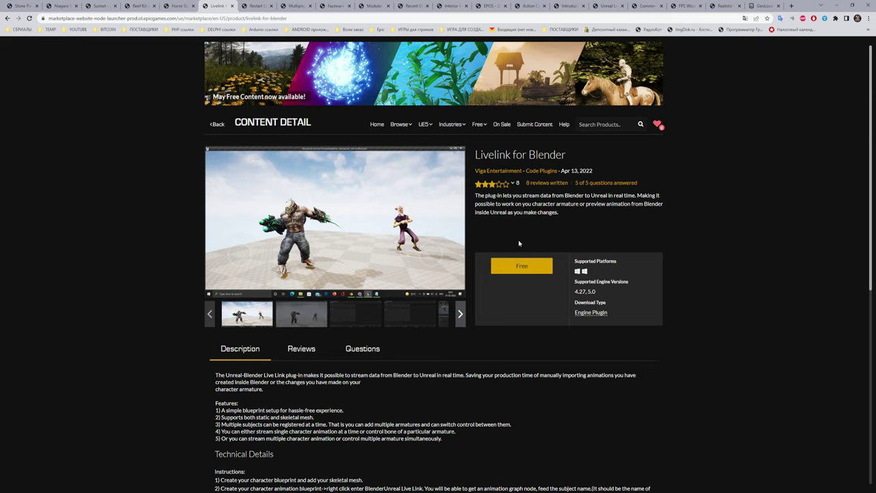
pyautogui.click(306, 312)
pyautogui.click(361, 313)
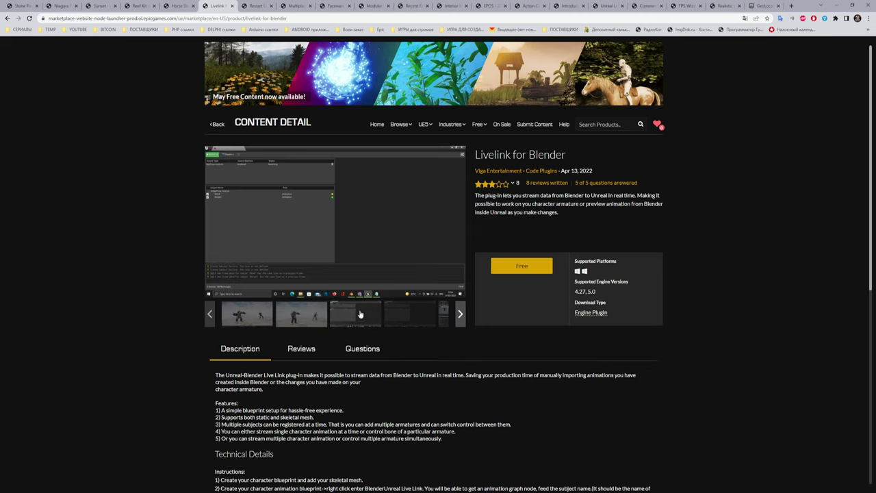
# - View the animation-graph screenshot fullscreen, then go to the Restart Unreal Editor page
pyautogui.click(460, 312)
pyautogui.click(411, 313)
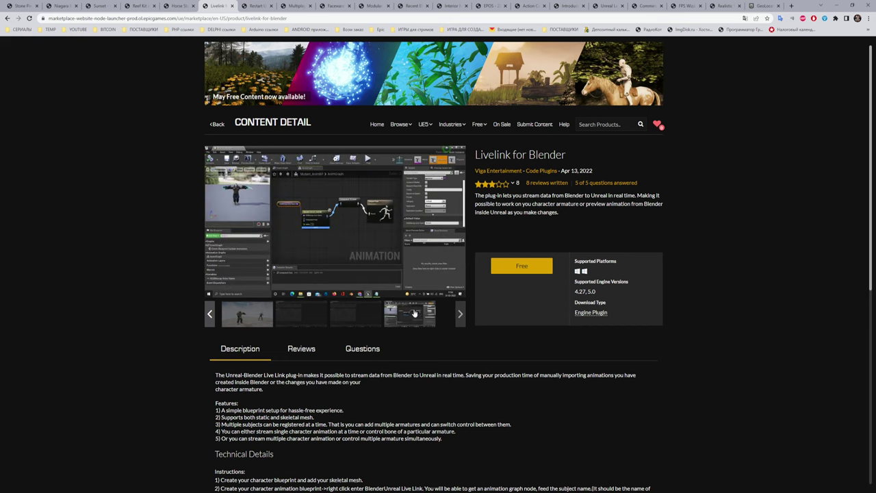
pyautogui.click(331, 224)
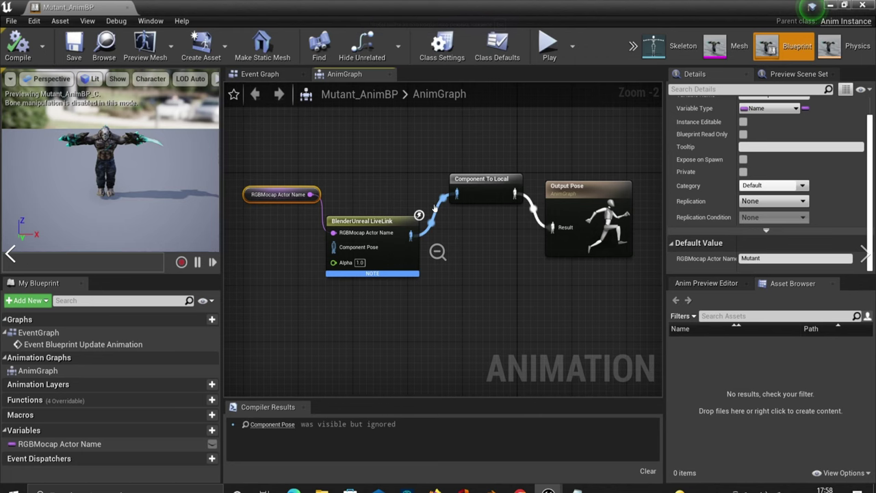
pyautogui.press('Escape')
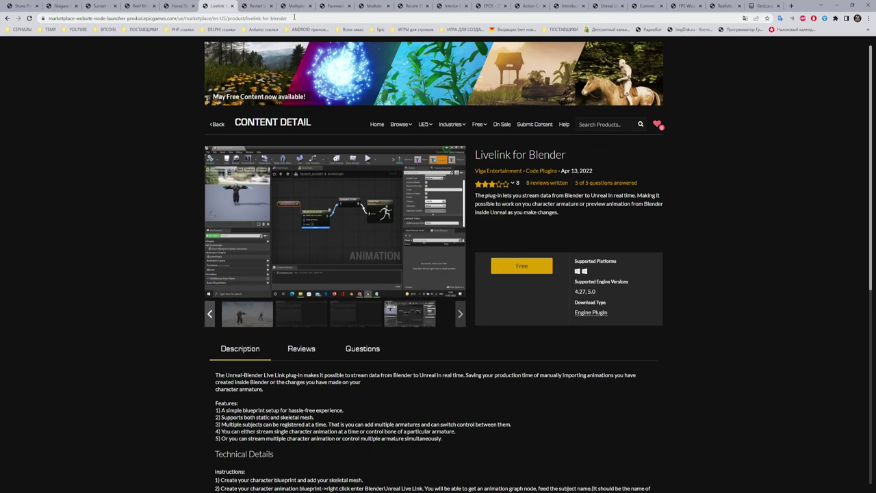
pyautogui.click(253, 7)
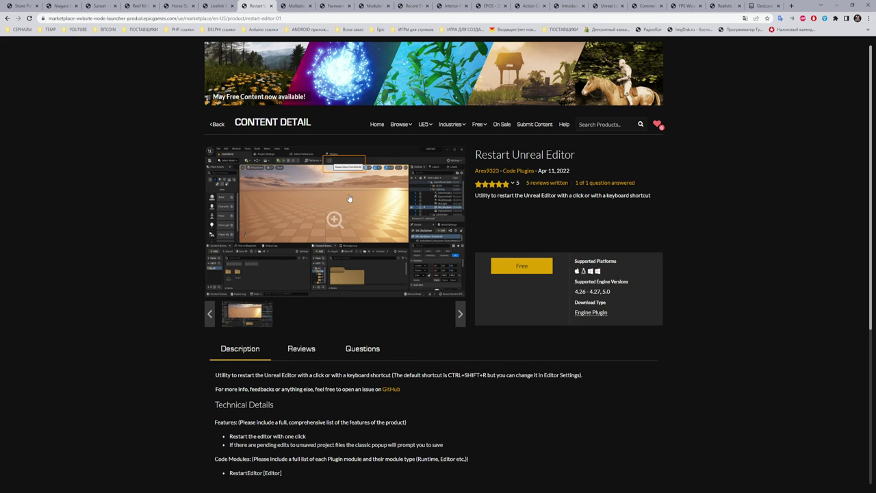
pyautogui.click(335, 219)
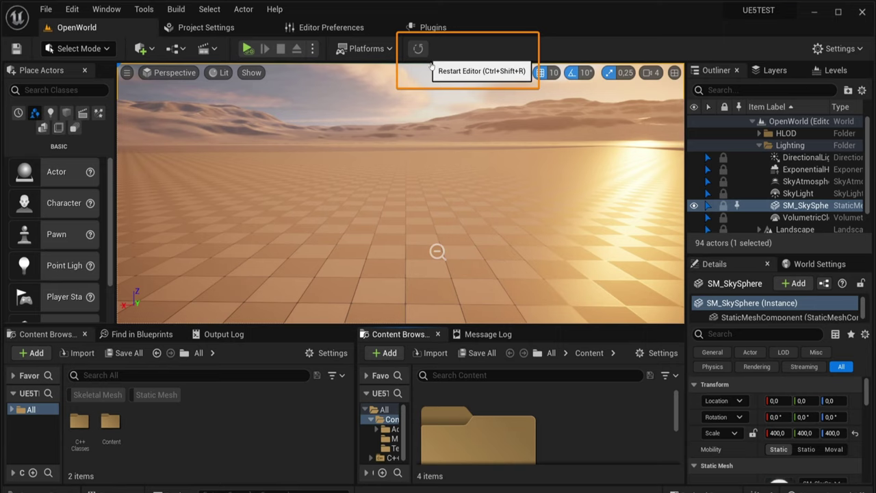
pyautogui.press('Escape')
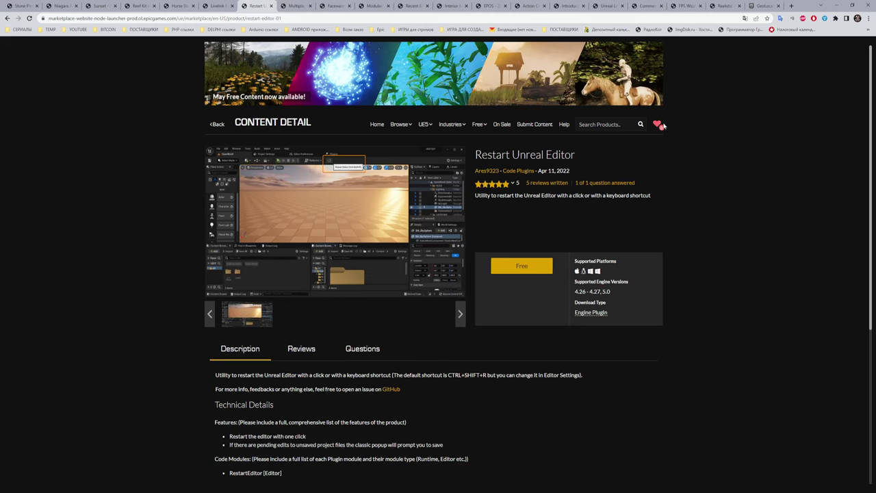
# - Open the MACS gallery fullscreen and advance through user reviews, SetWeaponClass/Nameplate and sprint/dash slides
pyautogui.click(296, 6)
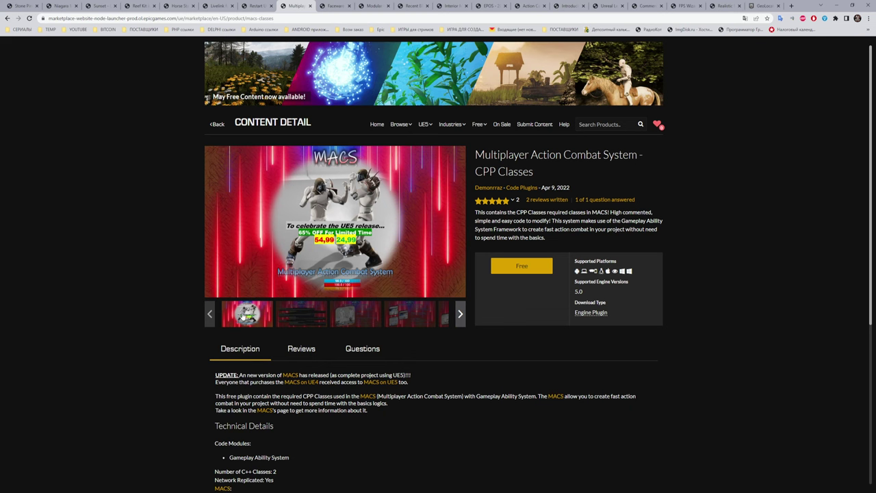
pyautogui.click(341, 242)
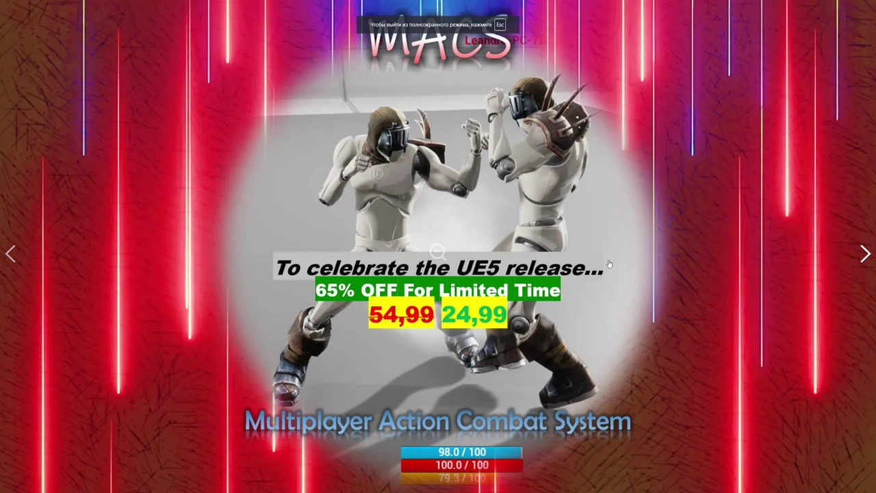
pyautogui.click(862, 253)
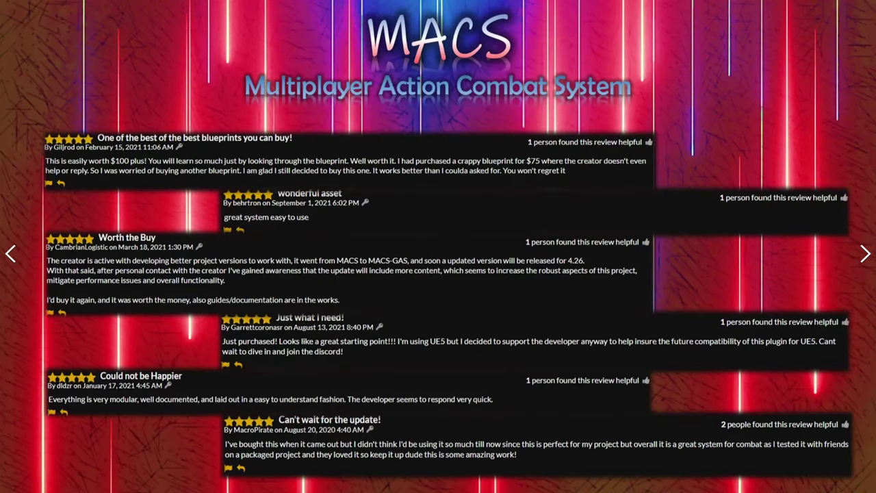
pyautogui.click(872, 256)
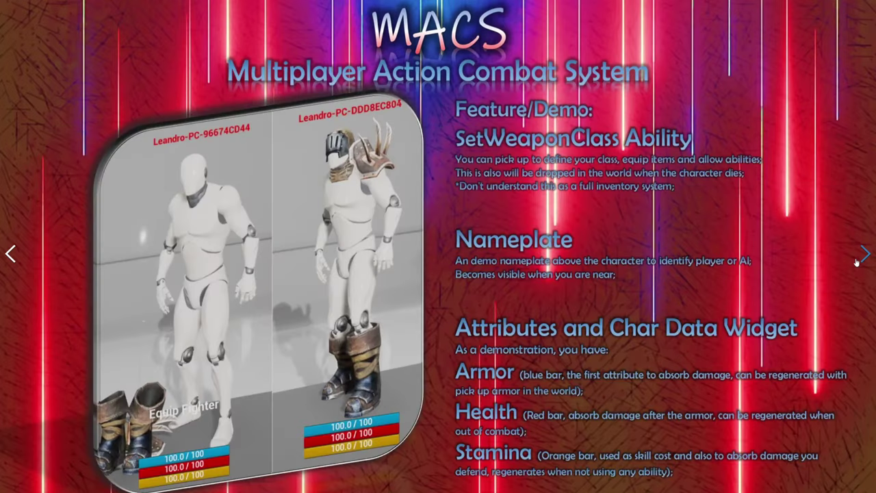
pyautogui.click(862, 253)
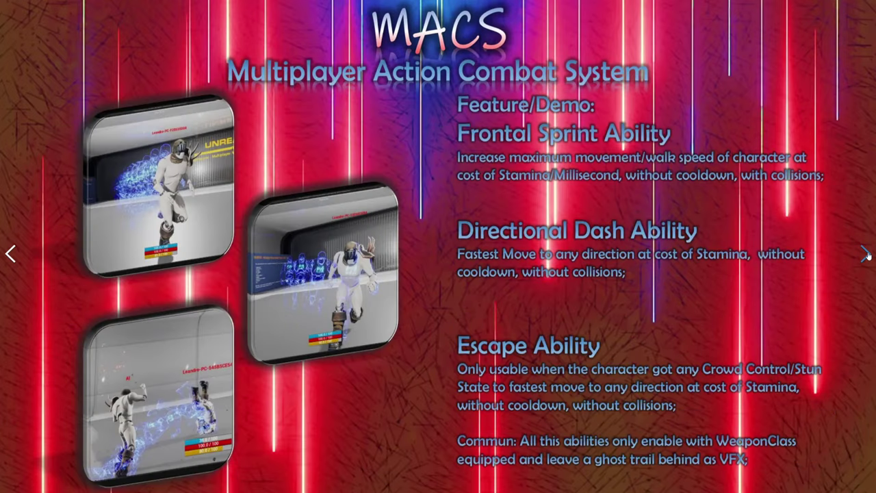
# - Continue through HitReaction, Aerial Launch, TakeDown, Frontal Defense and Crawling State slides, then exit fullscreen
pyautogui.click(866, 255)
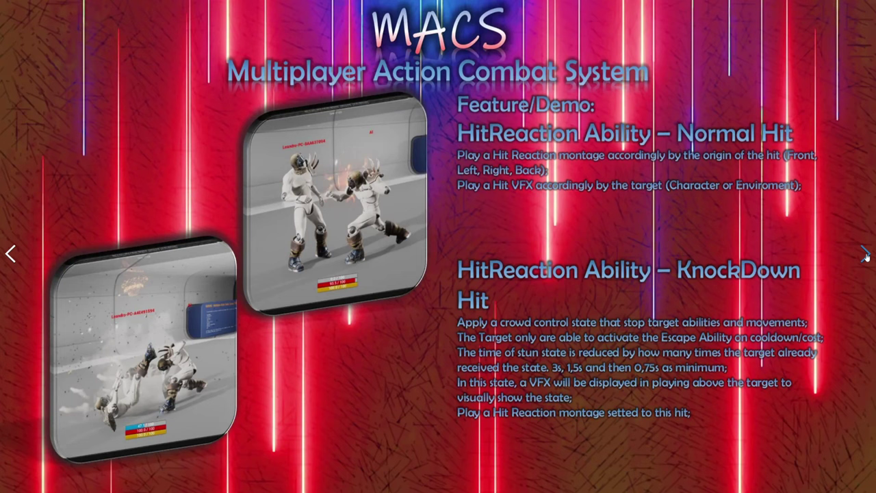
pyautogui.click(867, 255)
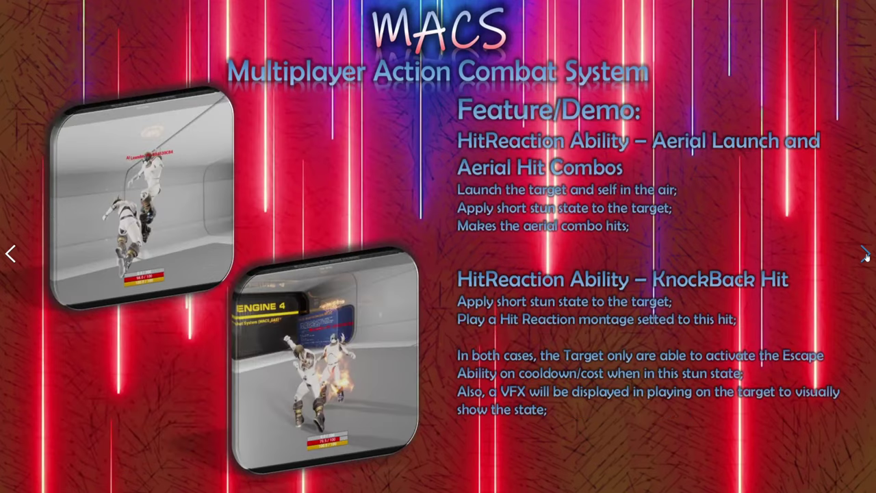
pyautogui.click(865, 256)
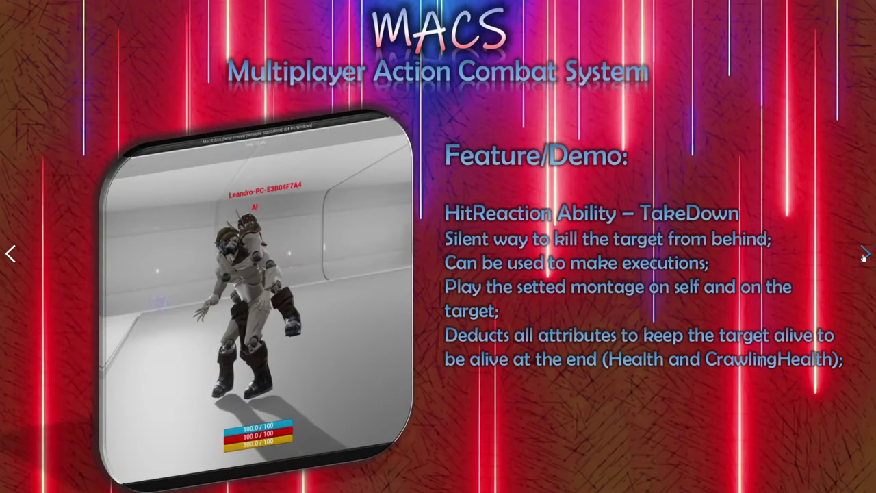
pyautogui.click(865, 255)
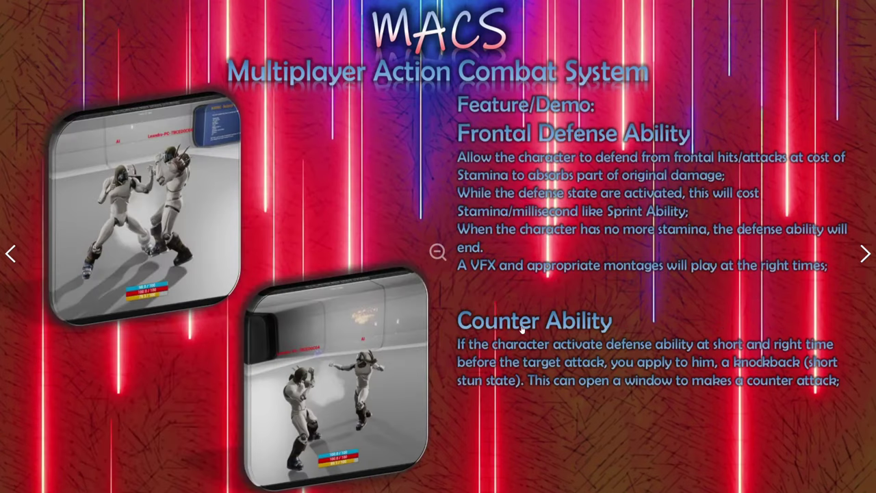
pyautogui.click(864, 253)
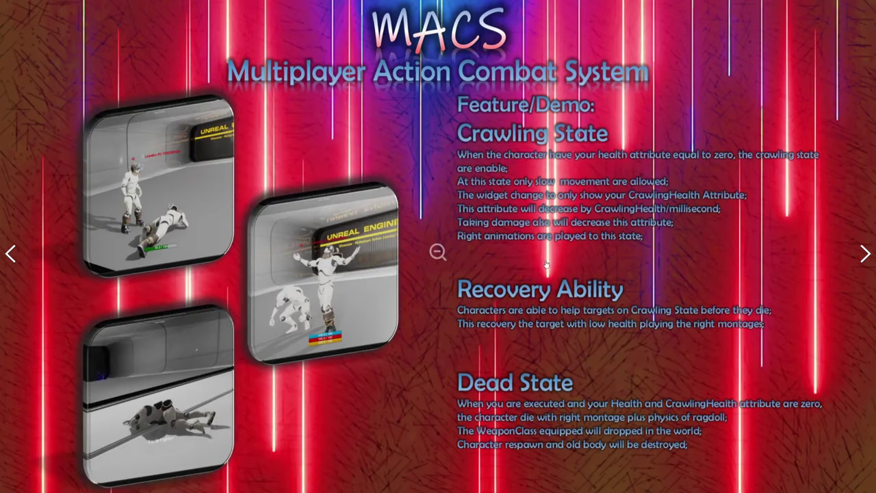
pyautogui.press('Escape')
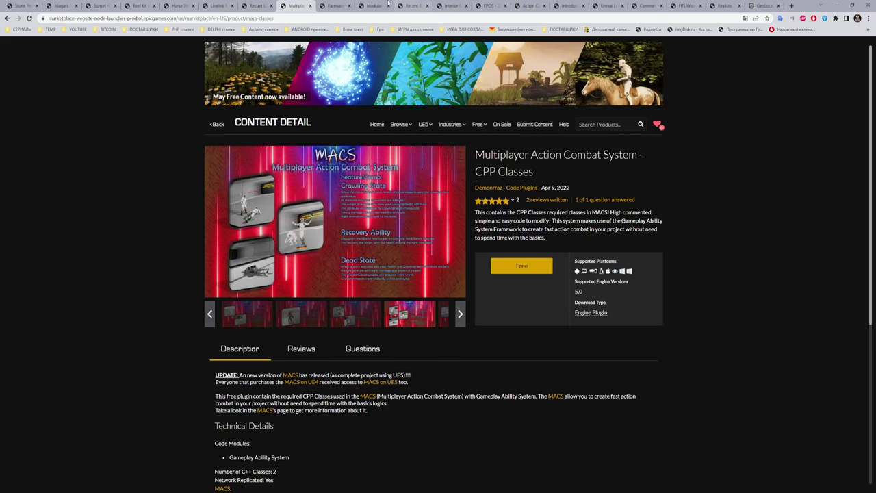
# - Go to the Faceware Live Link page, enlarge its screenshot, close it and scroll the description
pyautogui.click(335, 6)
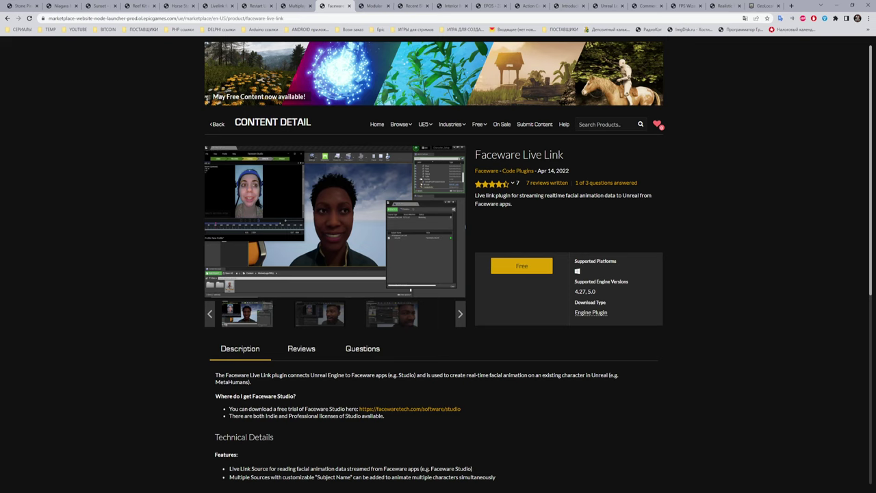
pyautogui.click(336, 220)
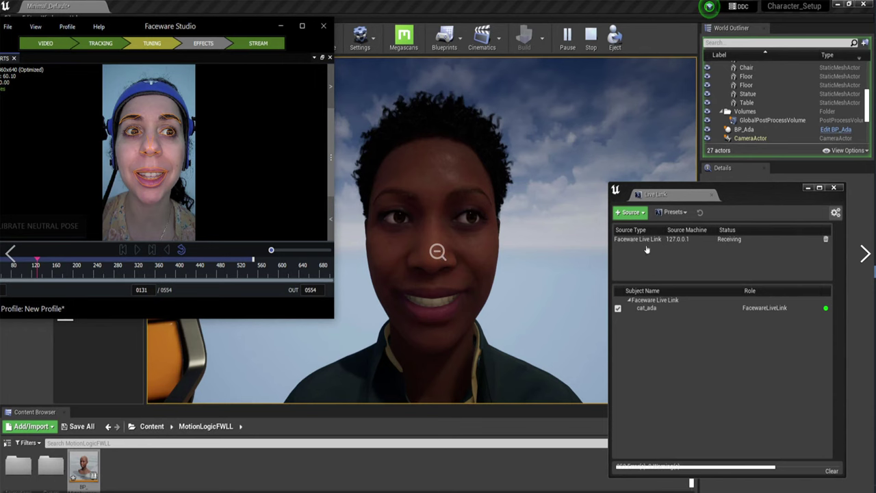
pyautogui.click(496, 338)
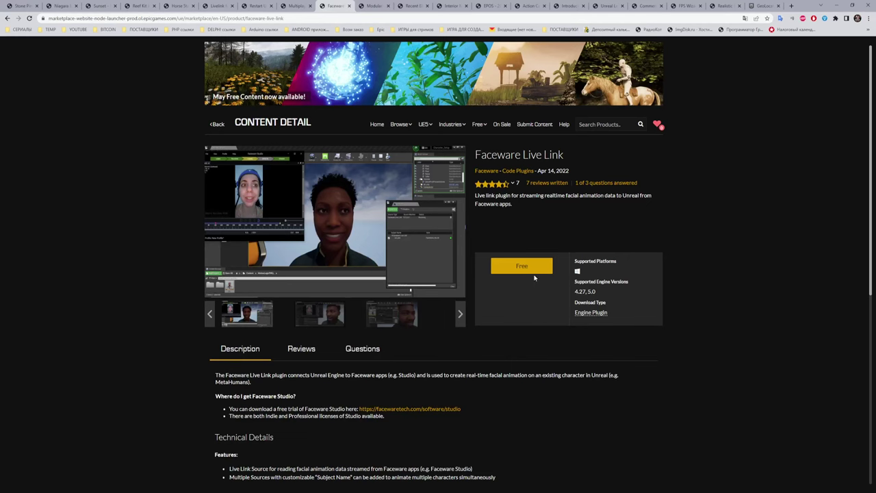
pyautogui.scroll(-2, 533, 267)
pyautogui.scroll(-3, 457, 269)
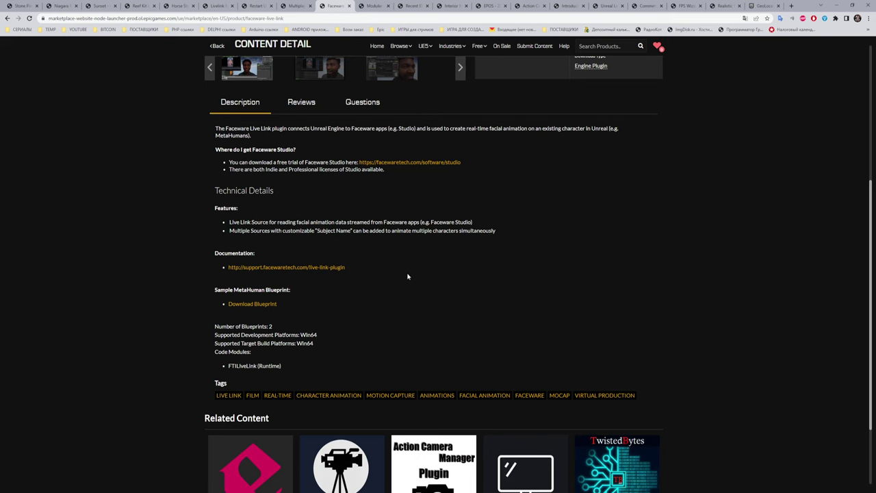
pyautogui.scroll(1, 408, 276)
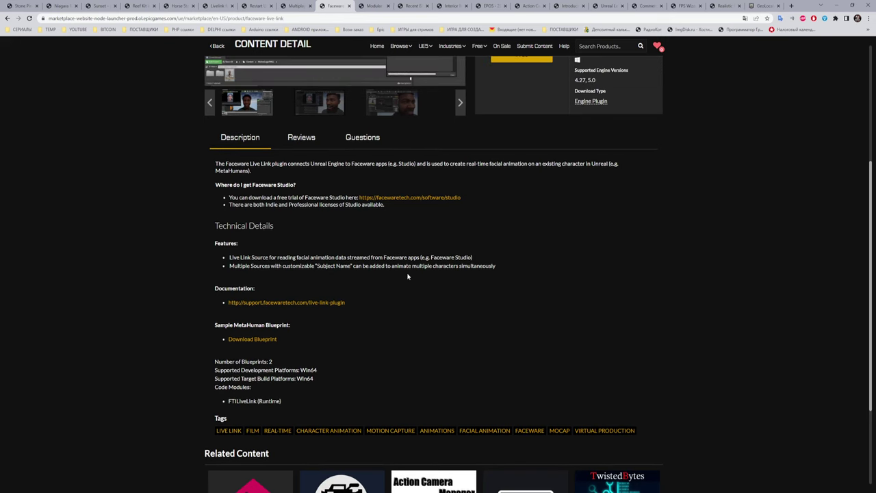
# - Translate the Faceware Live Link page into Russian, dismiss the translate prompt and skim it
pyautogui.rightClick(523, 187)
pyautogui.click(558, 279)
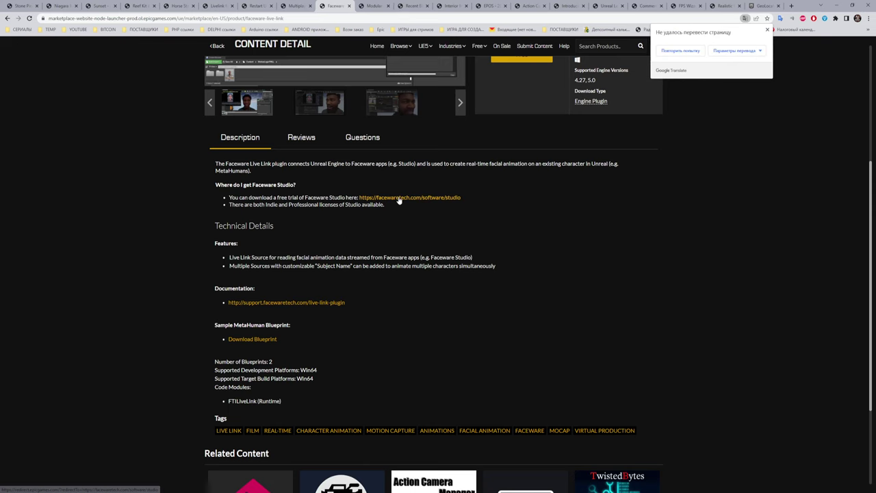
pyautogui.click(681, 50)
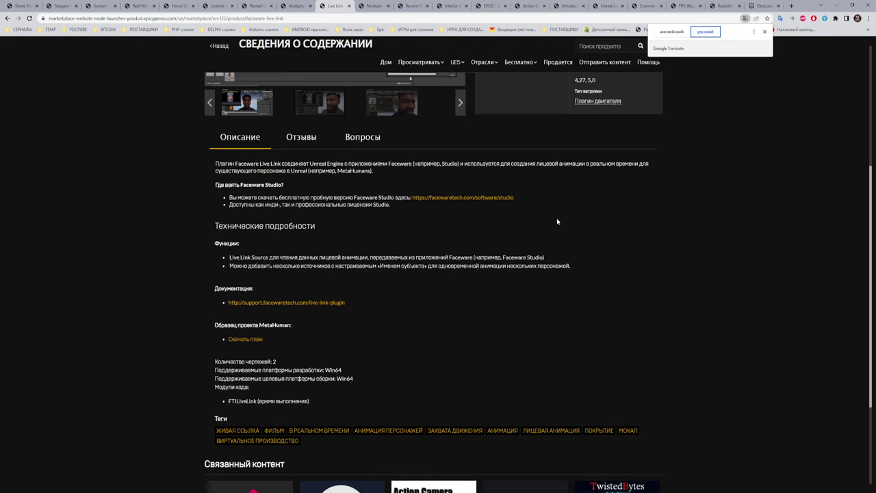
pyautogui.click(423, 229)
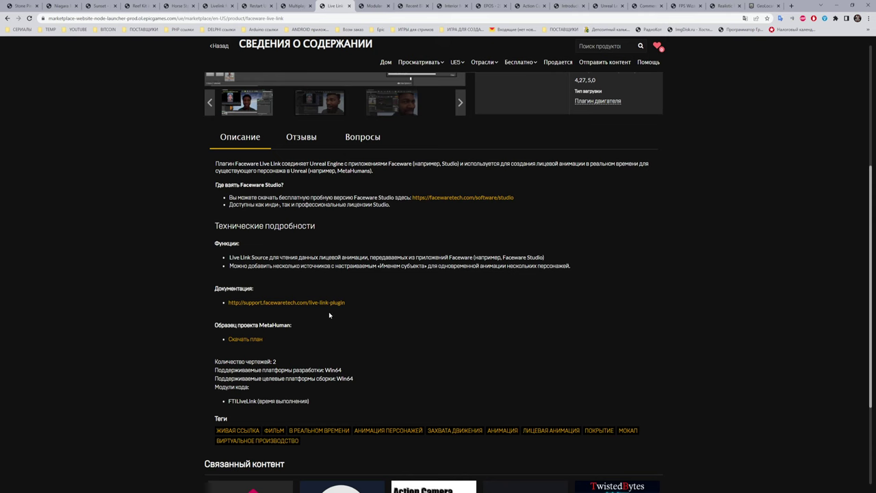
pyautogui.scroll(-2, 415, 310)
pyautogui.scroll(5, 416, 311)
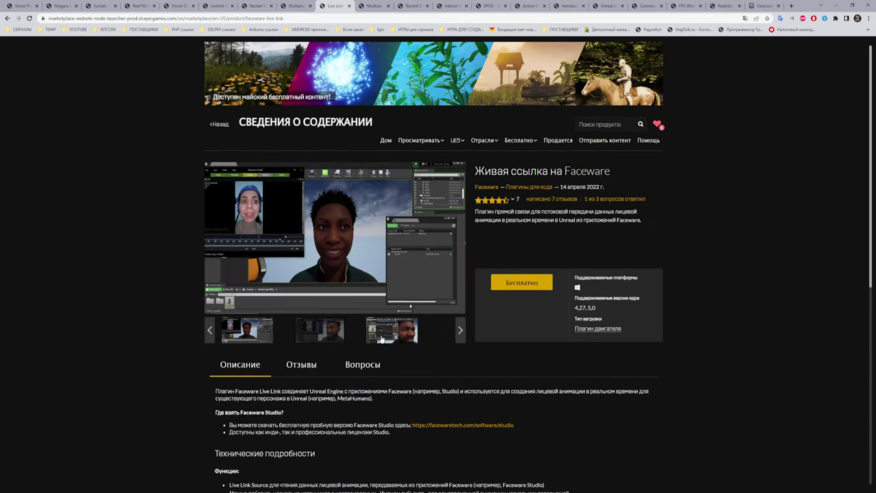
pyautogui.scroll(-2, 412, 337)
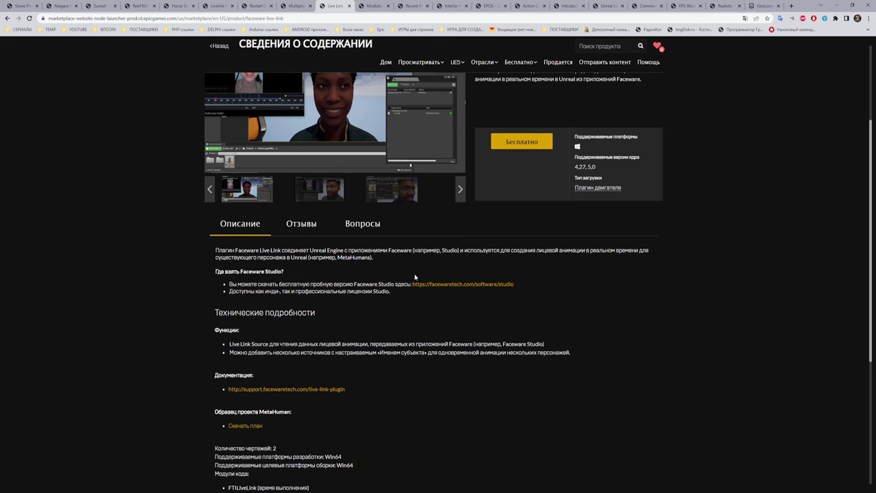
pyautogui.scroll(2, 445, 302)
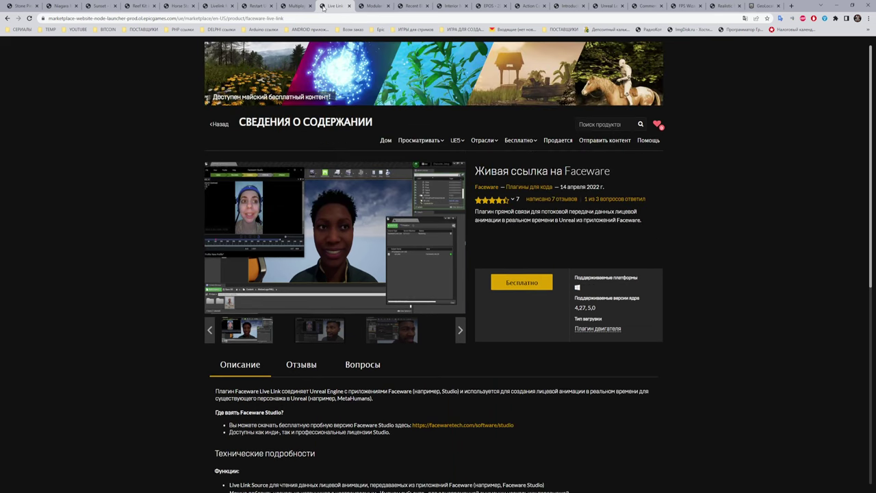
# - Go to the Modular Game Features - Extra Actions page and translate it into Russian
pyautogui.click(376, 7)
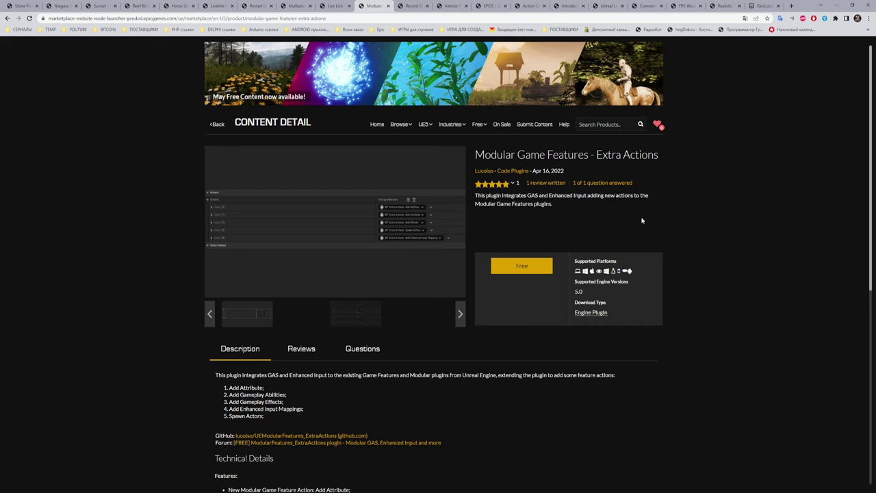
pyautogui.rightClick(616, 196)
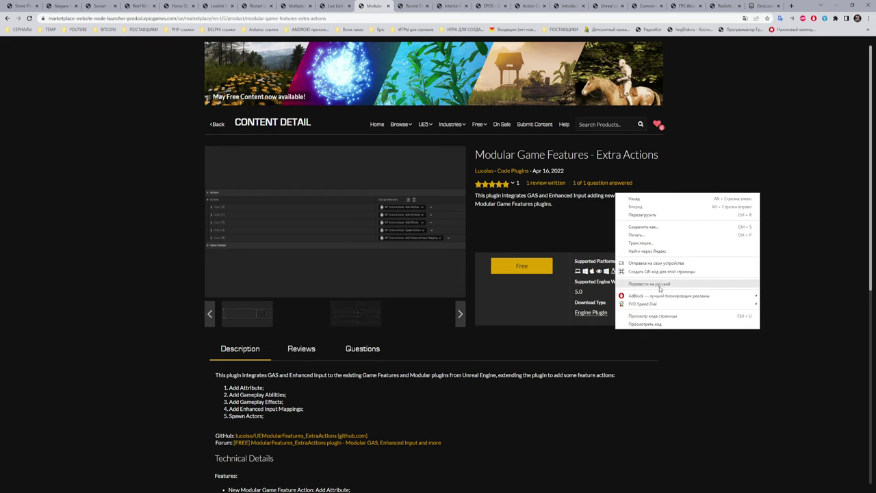
pyautogui.click(659, 284)
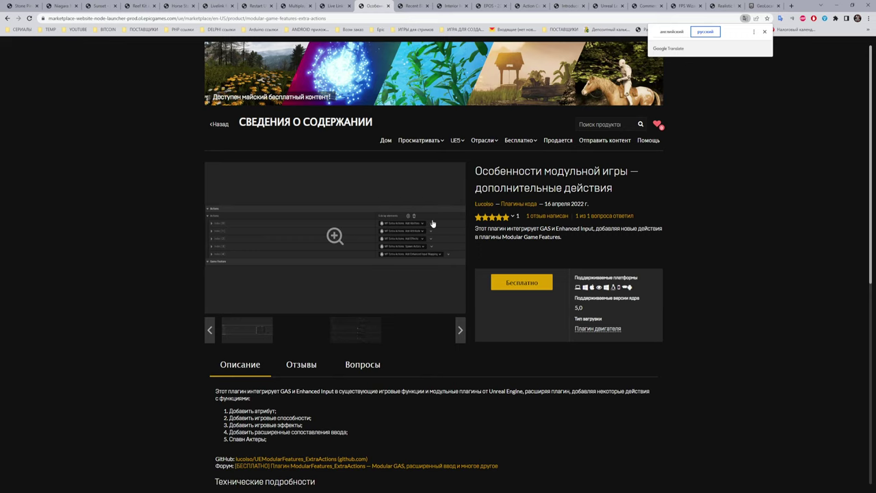
# - Scroll the description and briefly select the list of five feature actions
pyautogui.scroll(-5, 372, 260)
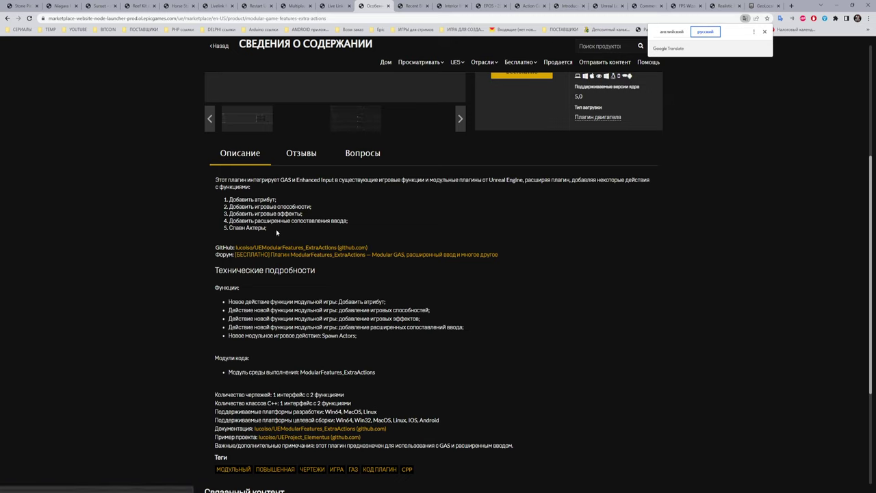
pyautogui.moveTo(267, 228); pyautogui.dragTo(225, 202)
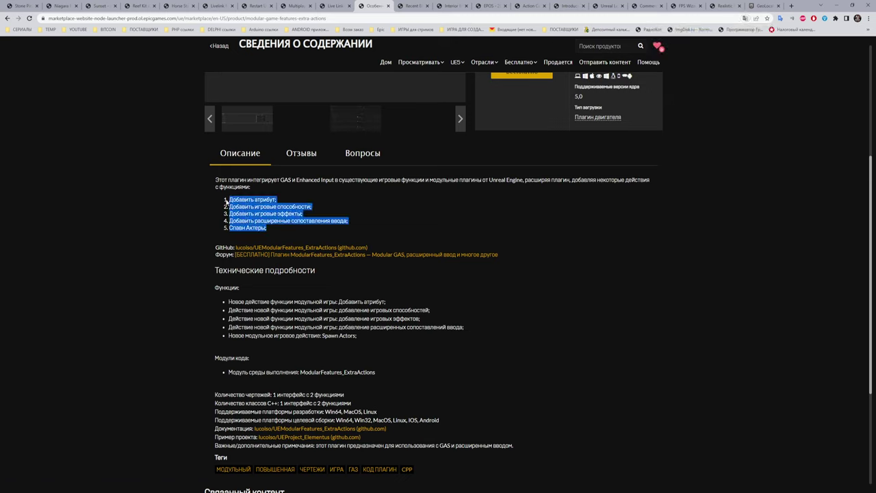
pyautogui.click(338, 207)
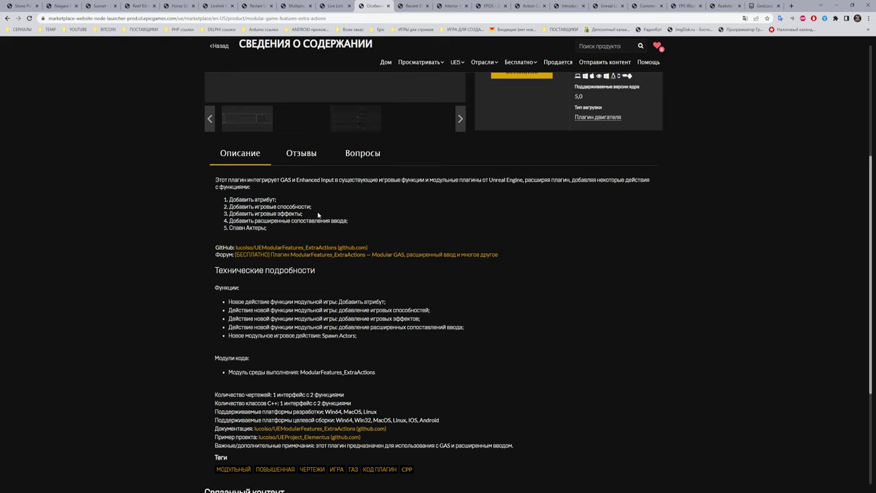
pyautogui.scroll(3, 371, 299)
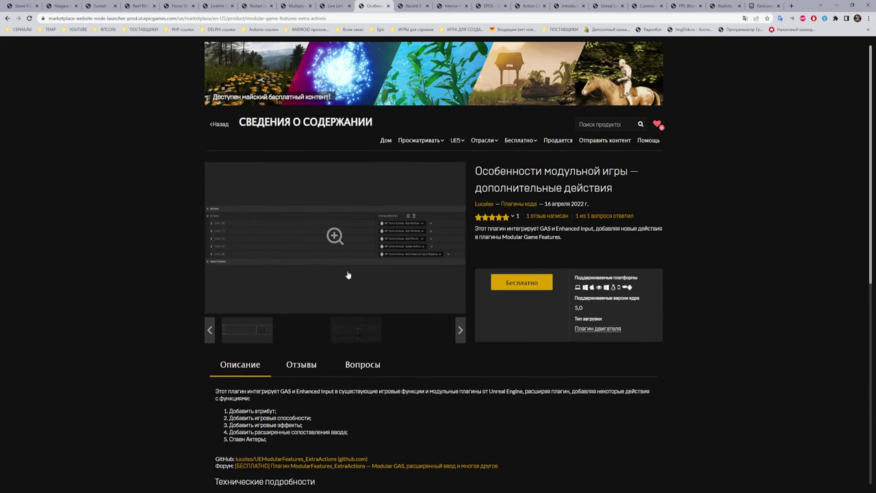
# - Translate the Recent Blueprints Menu page into Russian and scroll through its description
pyautogui.moveTo(505, 220)
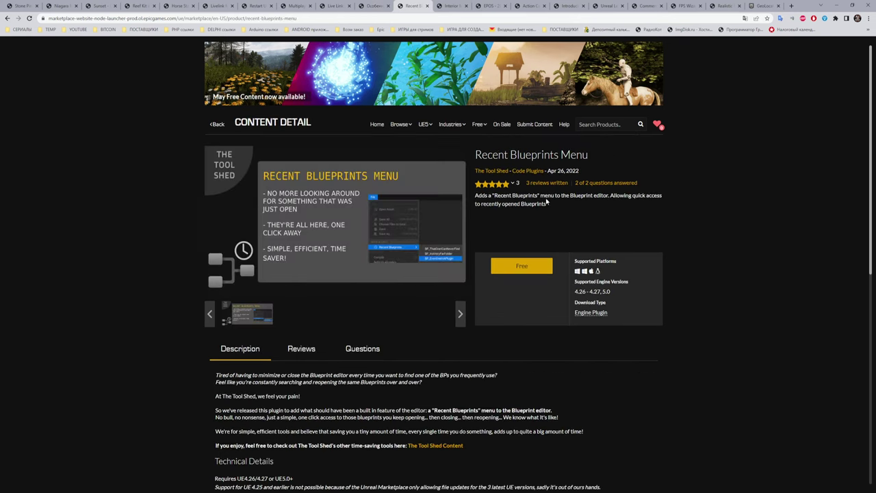
pyautogui.rightClick(616, 165)
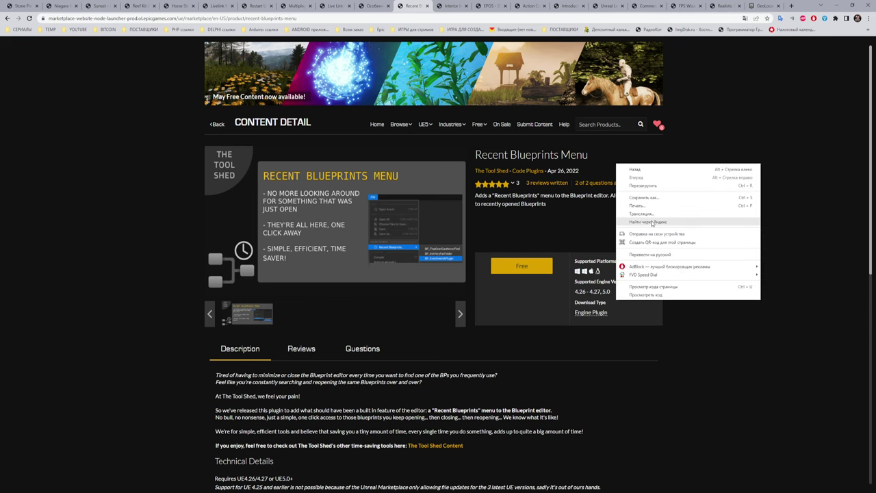
pyautogui.click(650, 254)
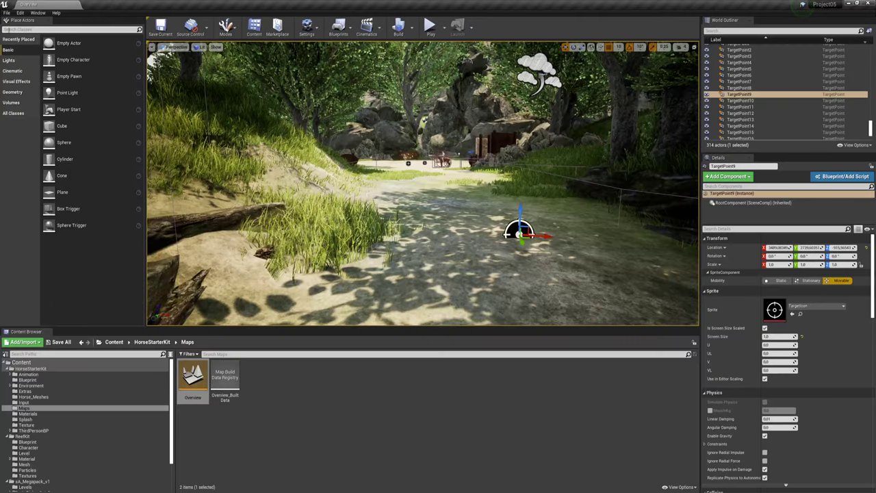
pyautogui.click(6, 12)
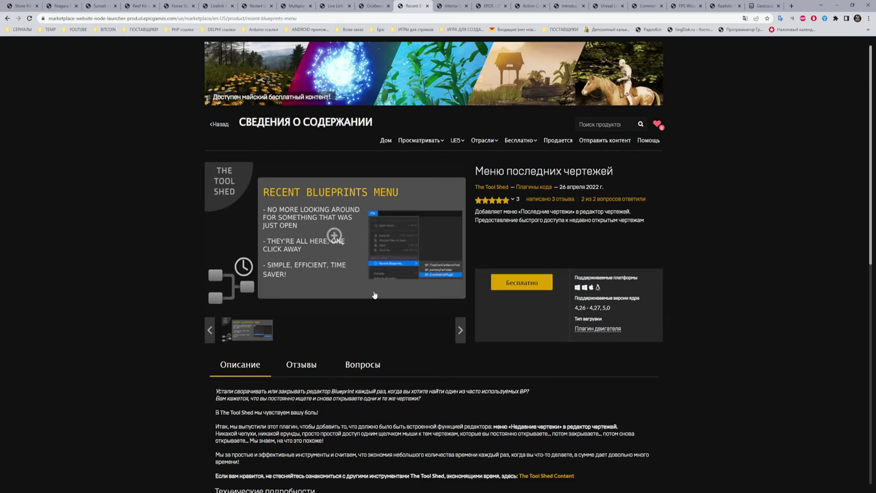
pyautogui.scroll(-2, 381, 289)
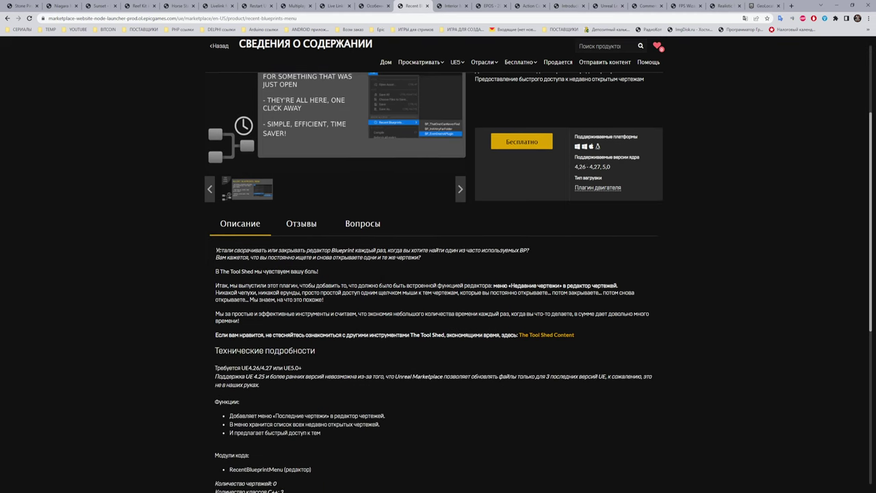
pyautogui.scroll(-2, 382, 283)
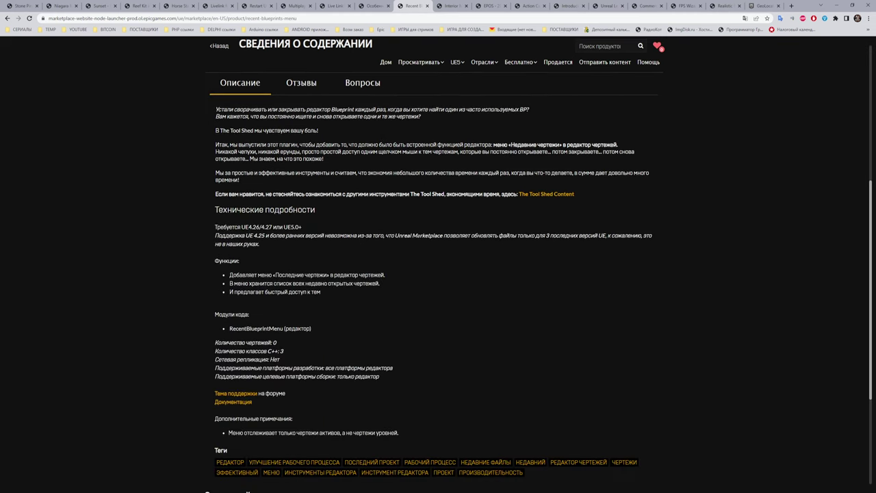
pyautogui.scroll(4, 382, 283)
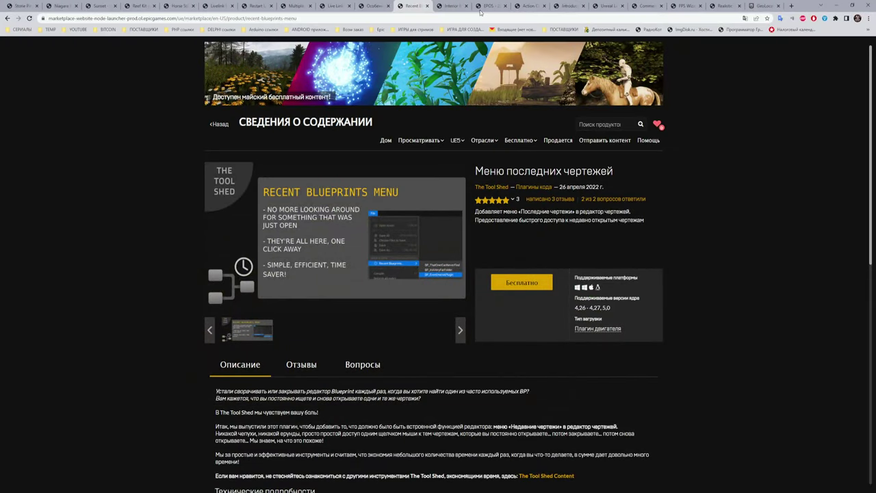
pyautogui.moveTo(421, 140)
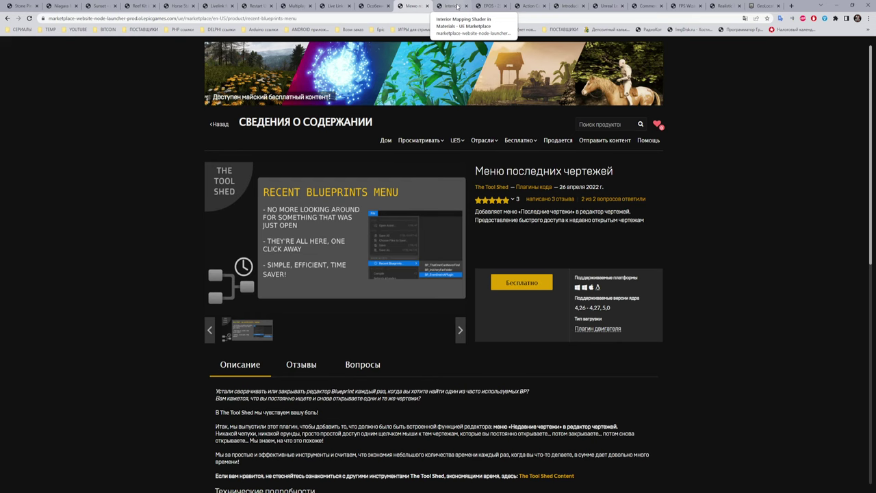
# - Go to the Interior Mapping Shader page and translate it into Russian
pyautogui.click(457, 6)
pyautogui.rightClick(609, 170)
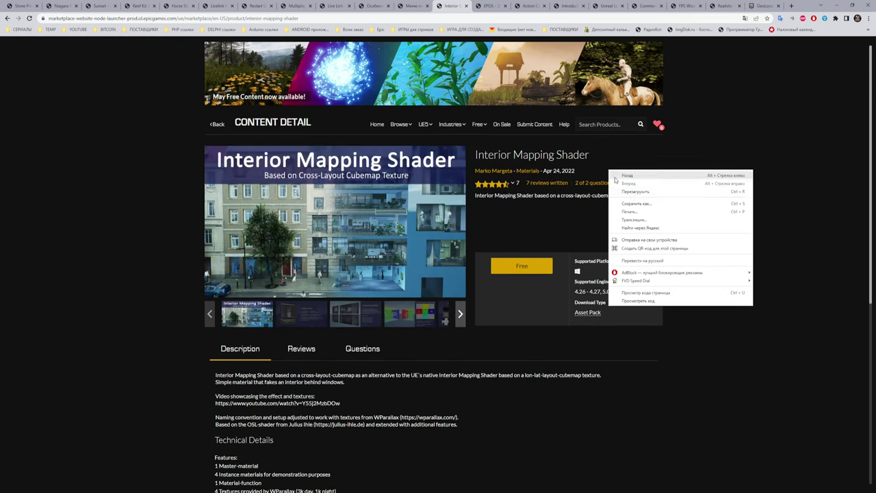
pyautogui.click(643, 260)
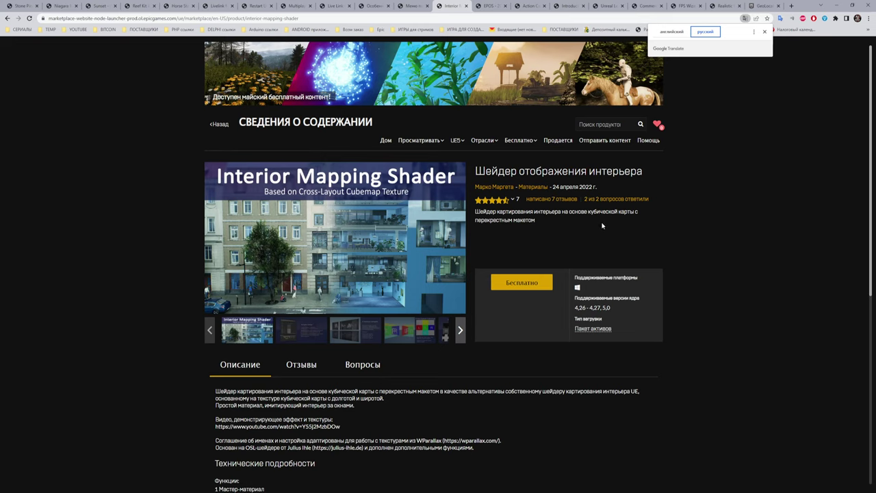
# - View the gallery fullscreen: Simple setup, 4 texture samples, Cross-layout Cubemap, 9-layer example, title image
pyautogui.click(335, 237)
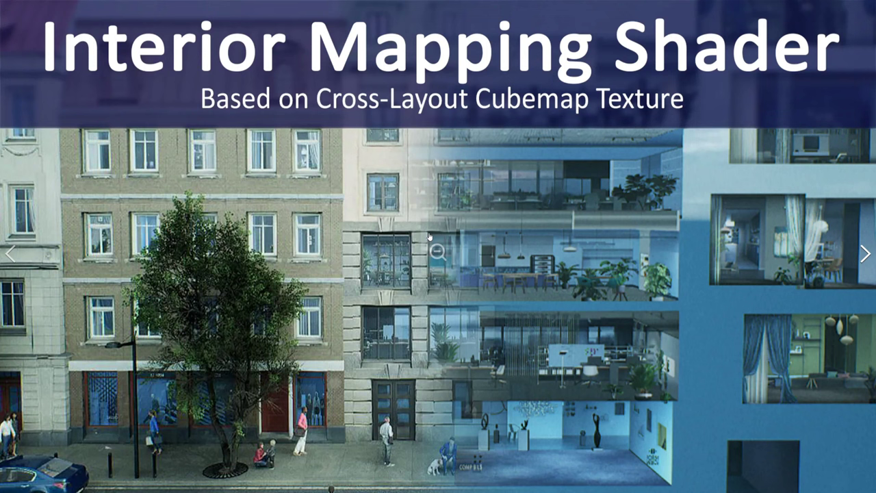
pyautogui.click(864, 255)
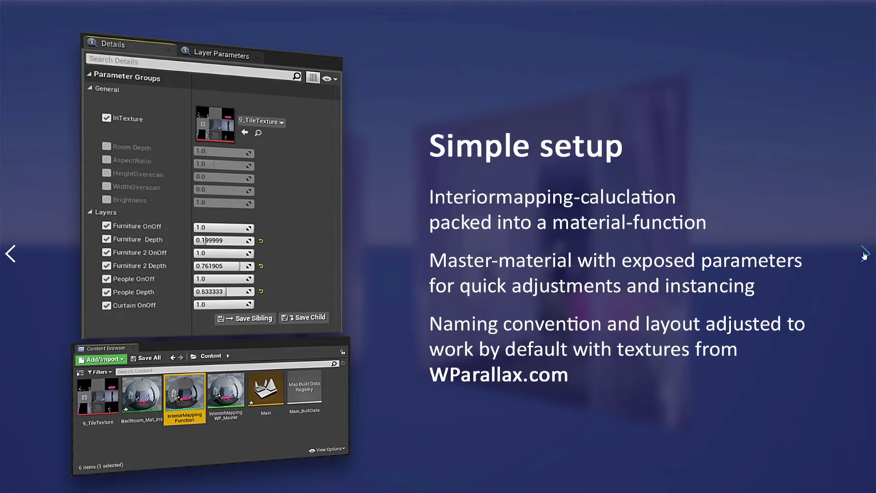
pyautogui.click(864, 255)
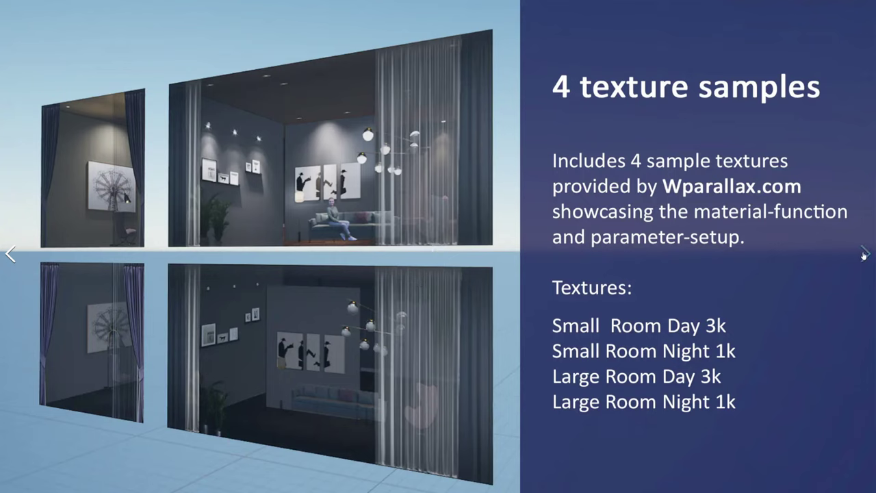
pyautogui.click(864, 255)
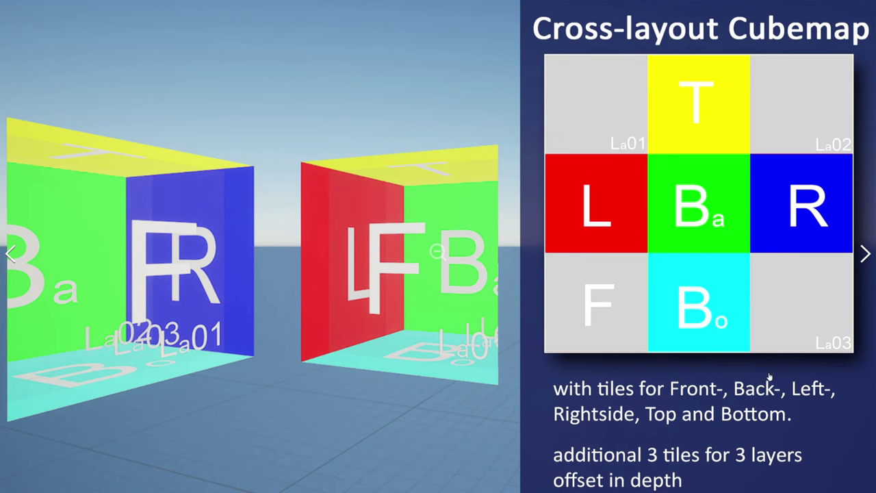
pyautogui.click(864, 252)
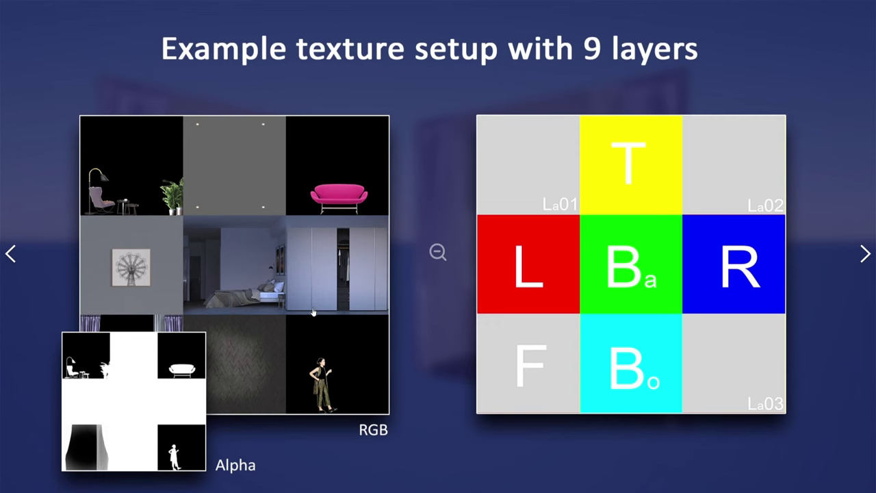
pyautogui.click(862, 250)
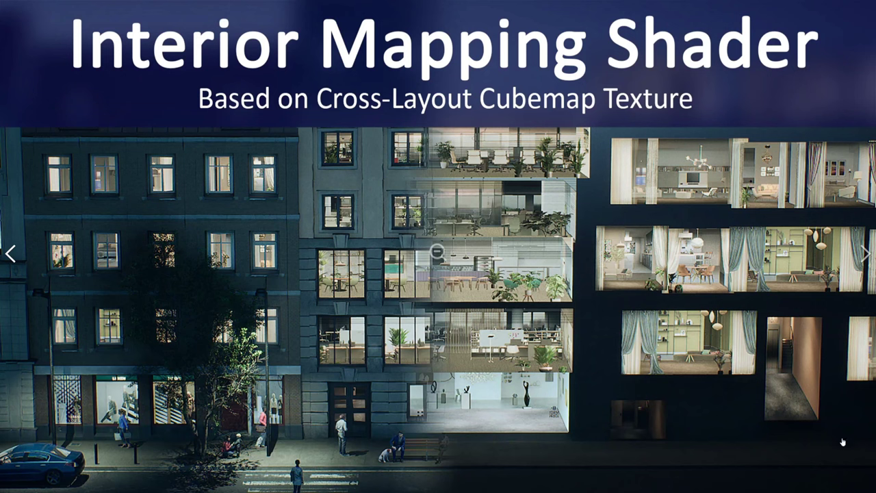
pyautogui.press('Escape')
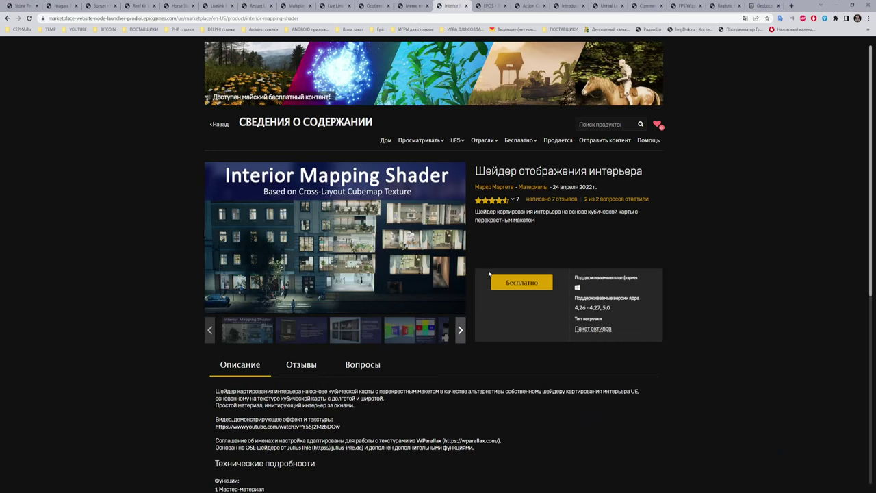
# - Scroll the shader description and briefly select the sample materials line
pyautogui.scroll(-2, 489, 274)
pyautogui.scroll(-1, 488, 274)
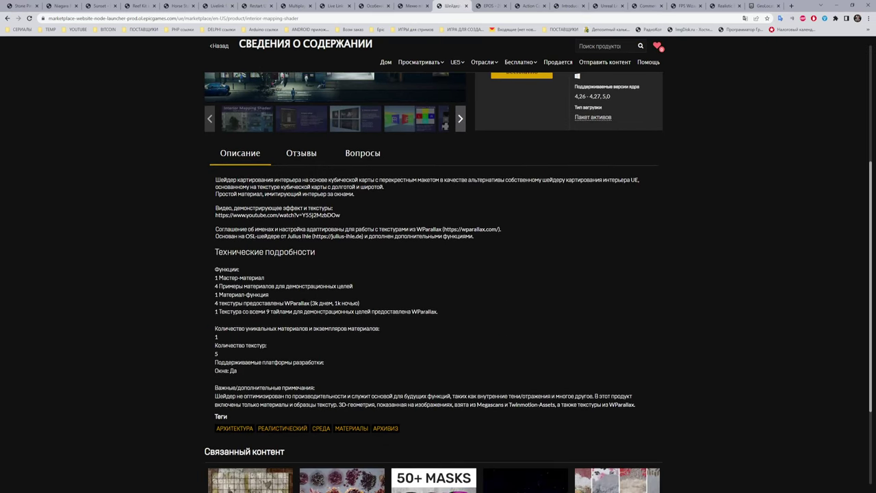
pyautogui.moveTo(233, 286); pyautogui.dragTo(360, 287)
pyautogui.click(388, 283)
pyautogui.scroll(2, 380, 309)
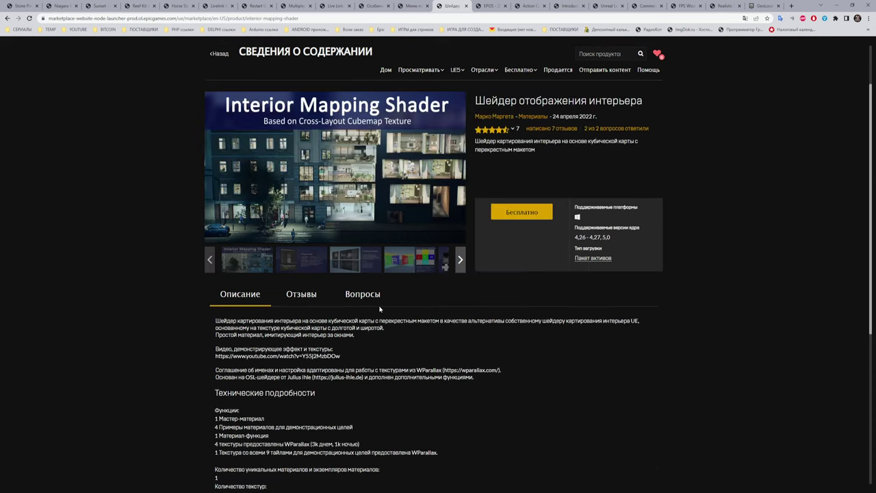
pyautogui.scroll(1, 380, 310)
# - Switch to the EPOS storyboard plugin page and translate it into Russian
pyautogui.click(493, 7)
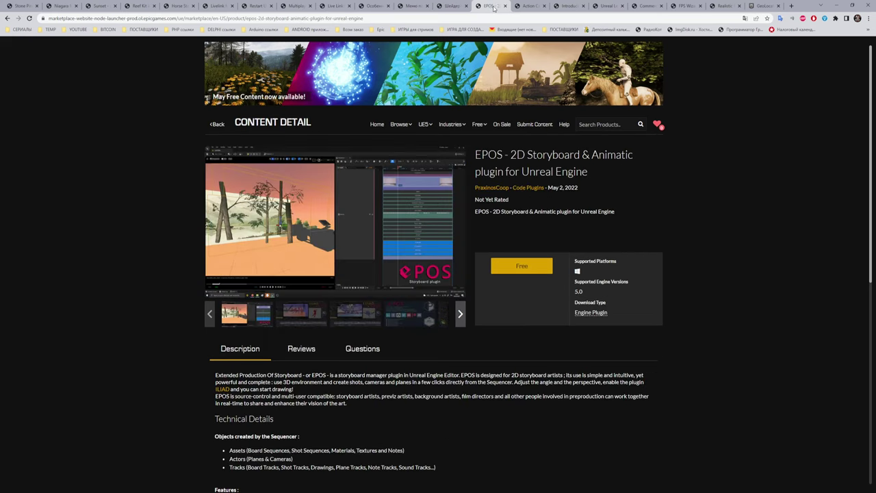
pyautogui.rightClick(594, 176)
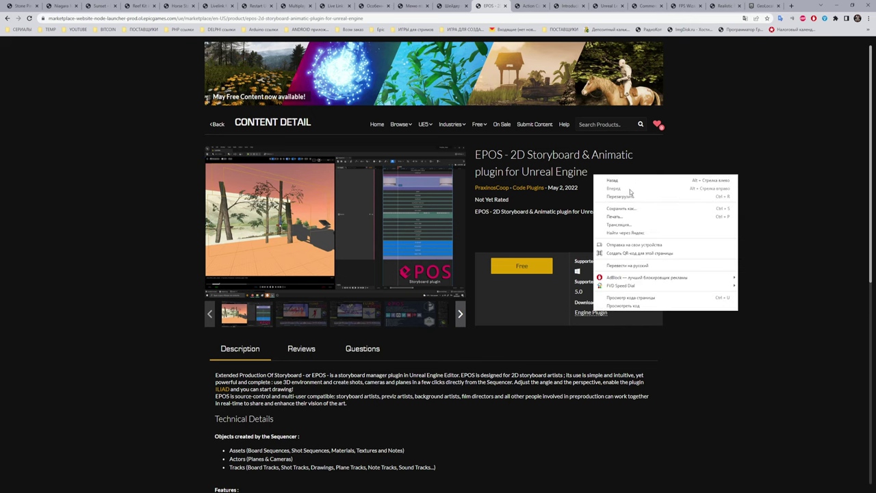
pyautogui.click(639, 266)
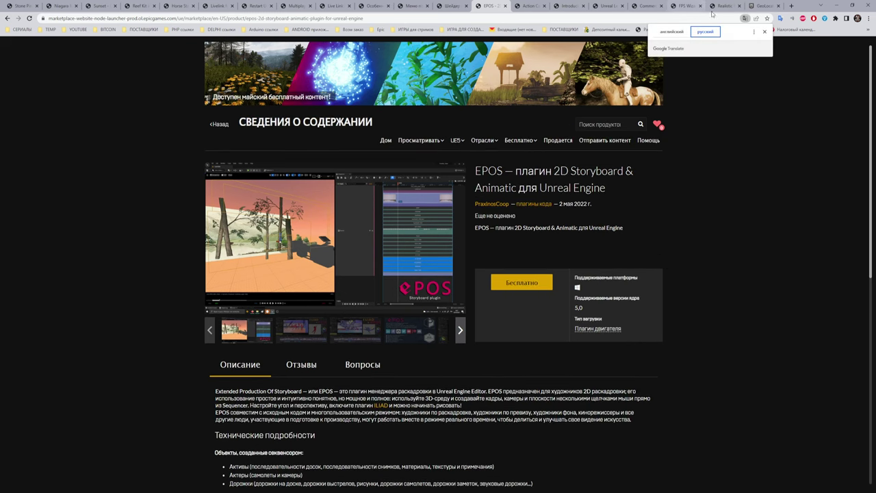
# - Page the EPOS gallery fullscreen to its social-networks slide, then go to Action Camera Manager
pyautogui.click(335, 236)
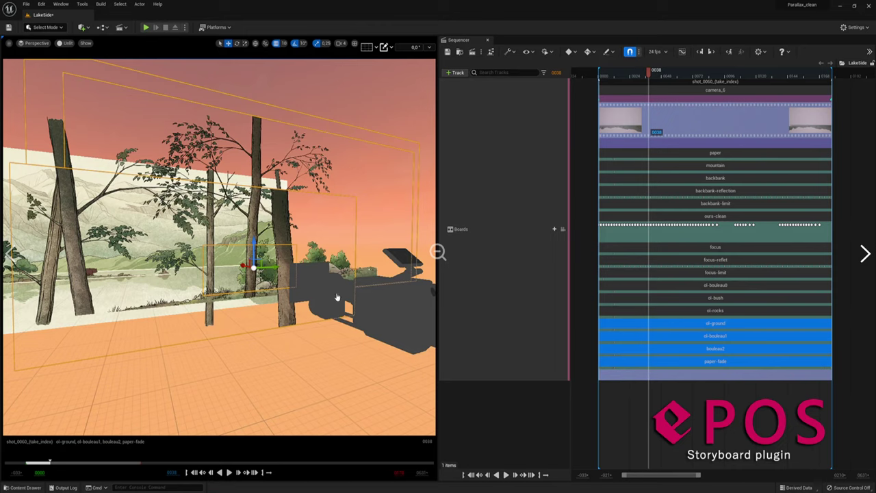
pyautogui.click(864, 254)
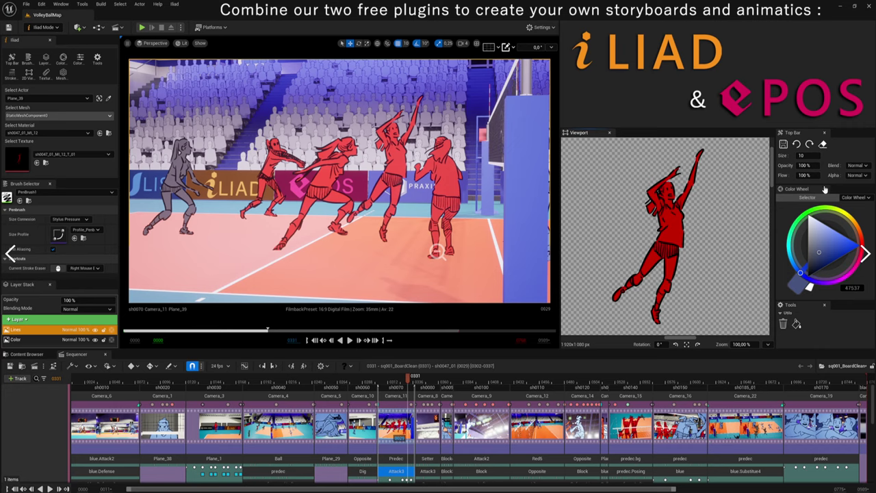
pyautogui.click(864, 255)
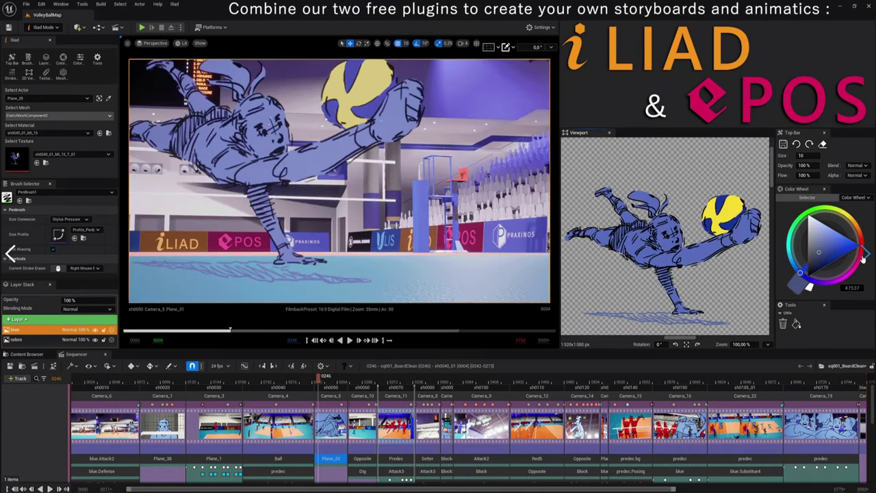
pyautogui.click(864, 256)
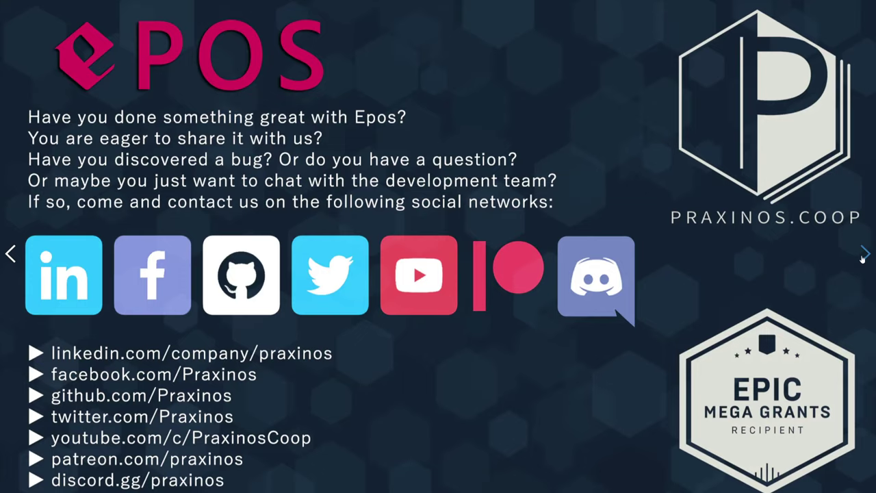
pyautogui.press('Escape')
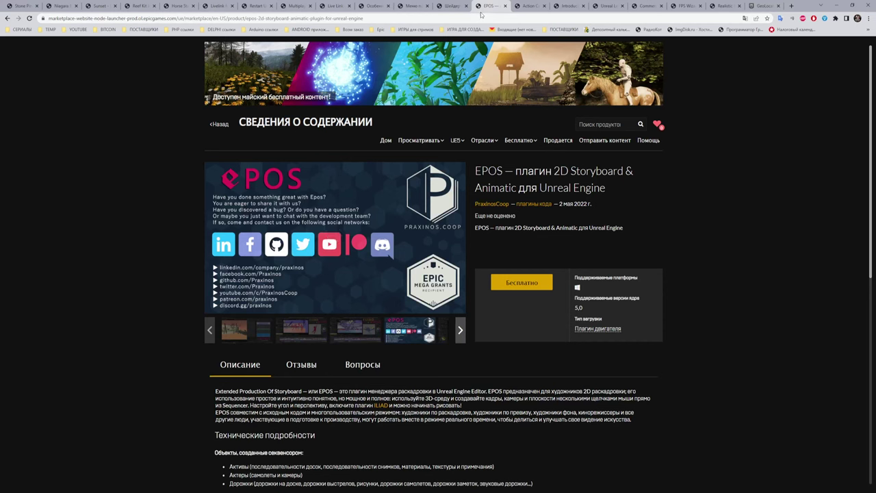
pyautogui.click(541, 4)
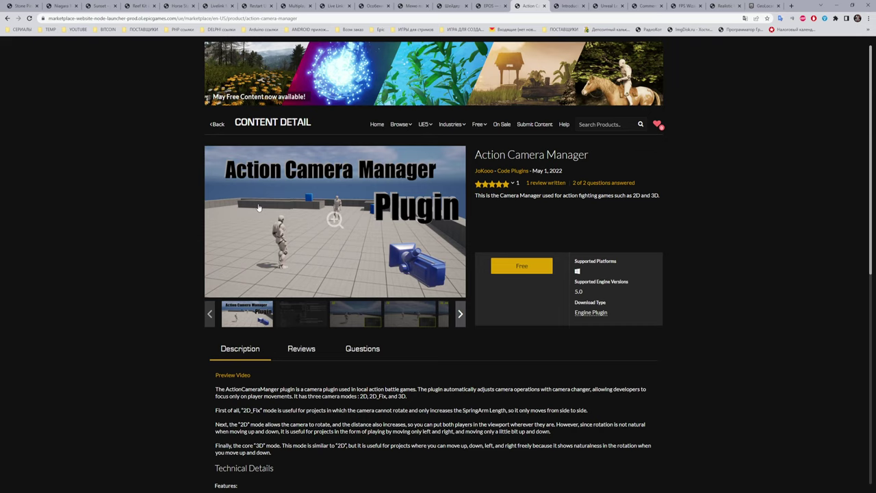
# - Translate the Action Camera Manager page into Russian and enlarge its main product image
pyautogui.rightClick(570, 210)
pyautogui.click(614, 298)
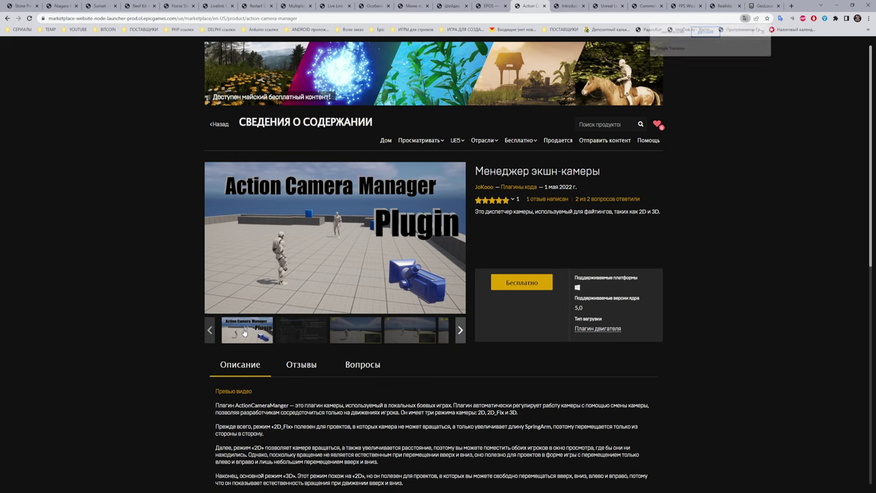
pyautogui.click(334, 240)
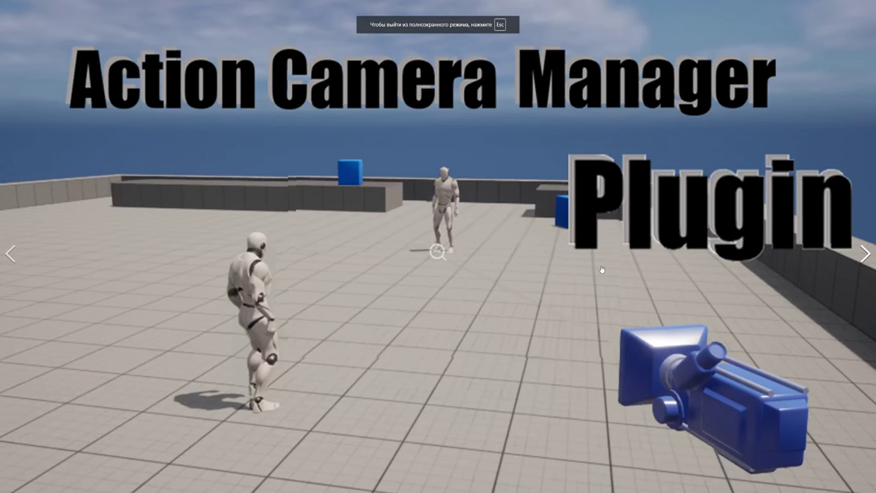
# - Page through to the 2D camera-mode slide, close the gallery, and go to Introducing Post Processing
pyautogui.click(864, 254)
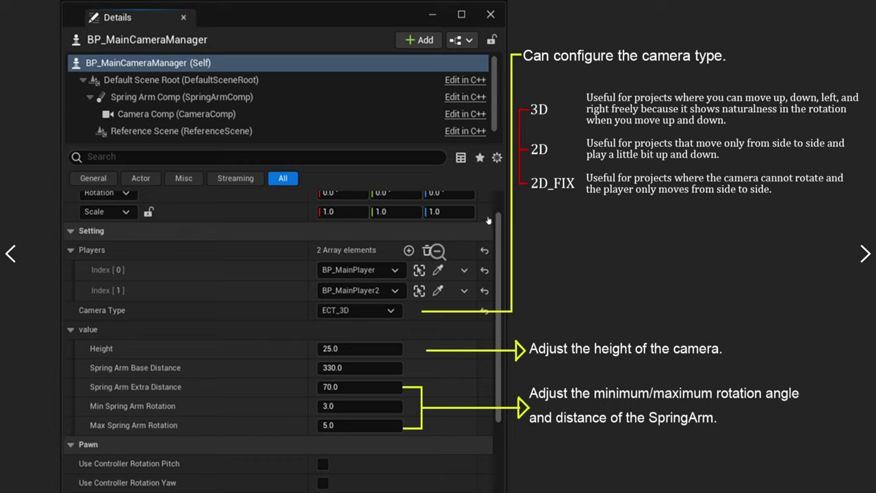
pyautogui.click(864, 253)
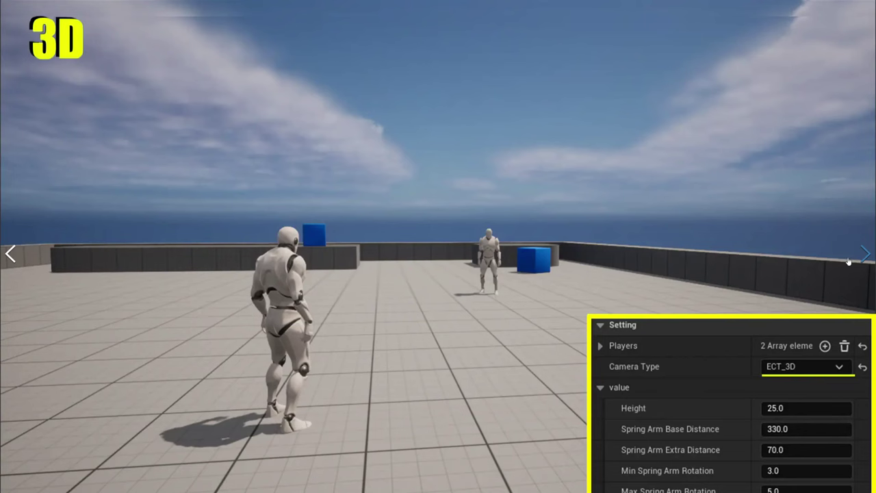
pyautogui.click(864, 256)
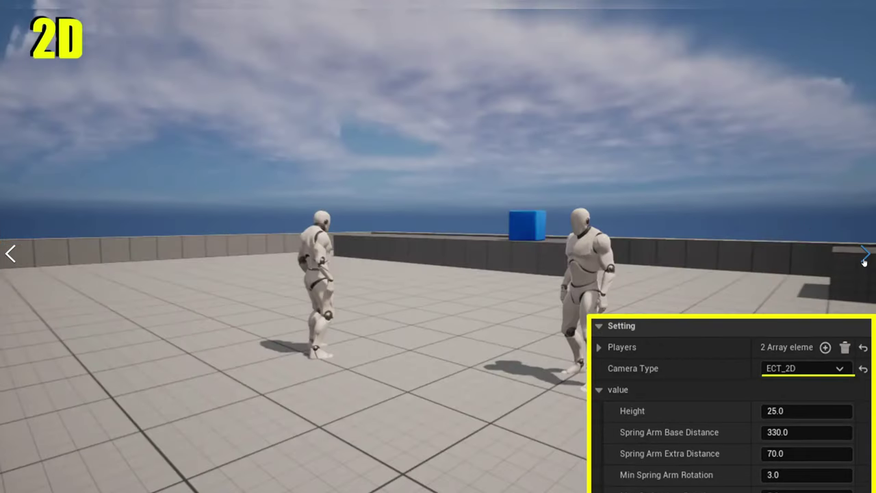
pyautogui.click(551, 319)
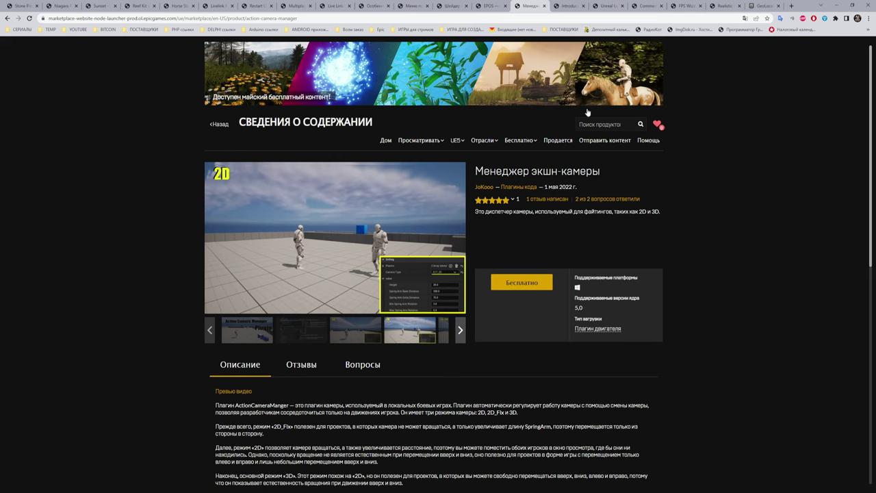
pyautogui.click(571, 7)
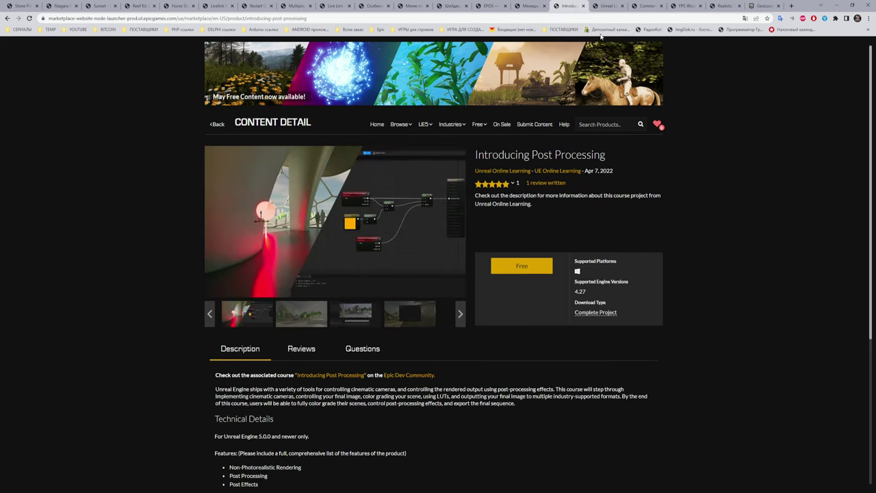
# - Translate the Introducing Post Processing page into Russian, then move to the Unreal Learning Kit page
pyautogui.rightClick(653, 173)
pyautogui.click(702, 264)
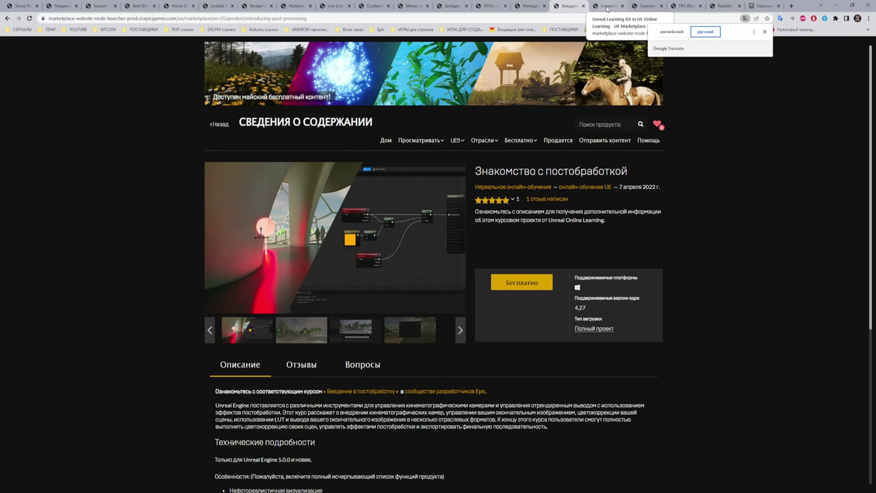
pyautogui.click(606, 7)
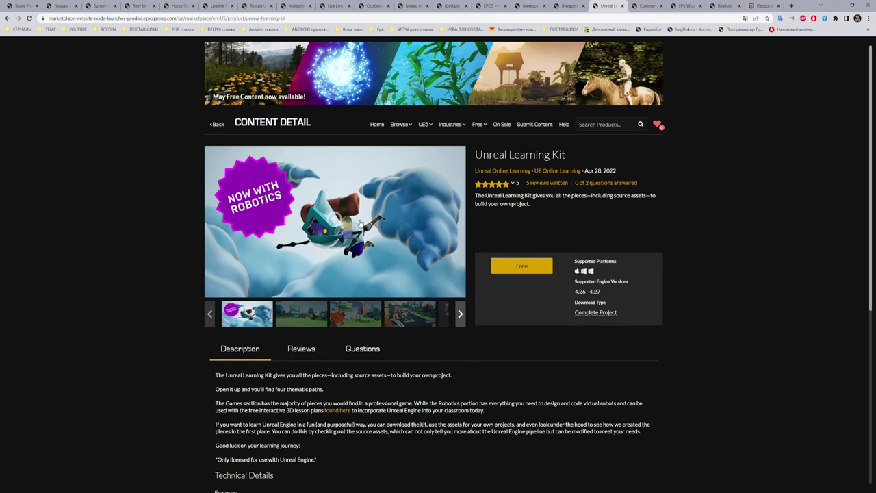
# - View Unreal Learning Kit images fullscreen up to Build a Robot, then go to Commercial Long-Range Aircraft
pyautogui.click(339, 221)
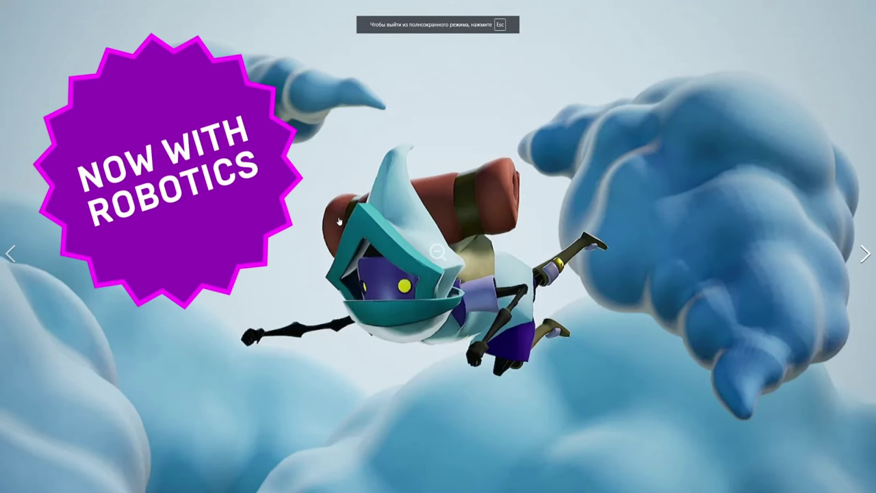
pyautogui.click(864, 252)
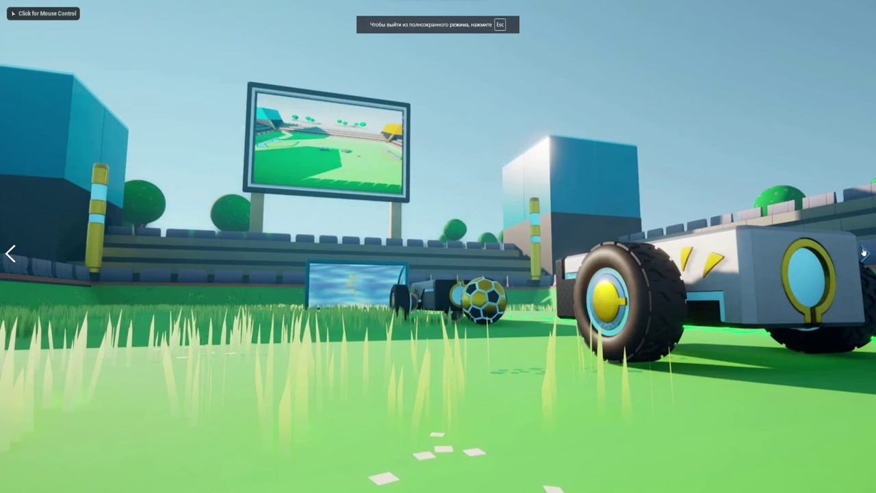
pyautogui.click(864, 253)
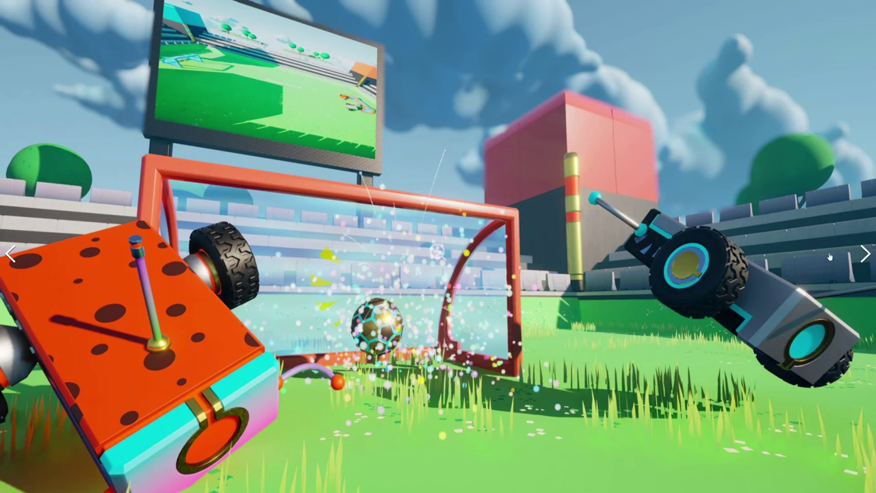
pyautogui.click(864, 254)
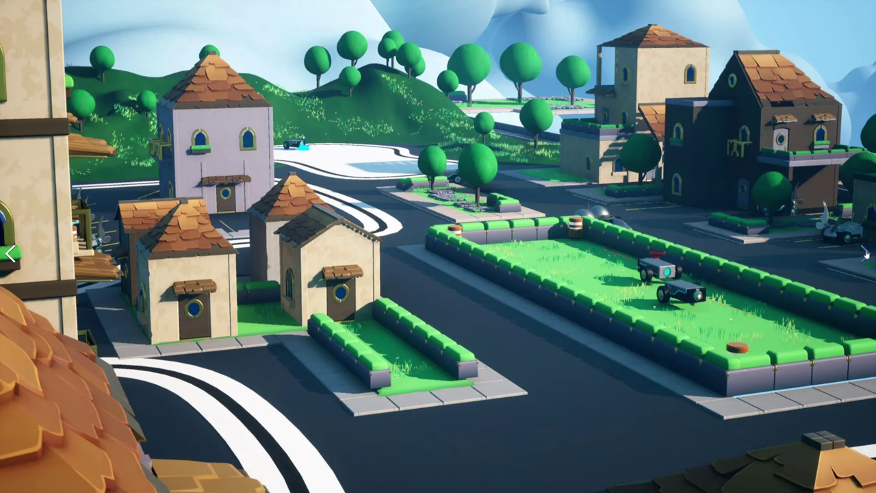
pyautogui.click(865, 254)
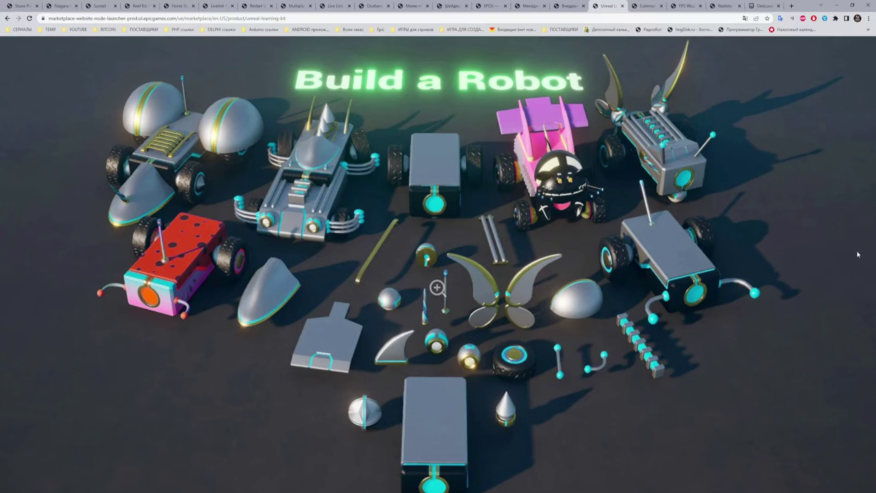
pyautogui.press('Escape')
pyautogui.click(650, 5)
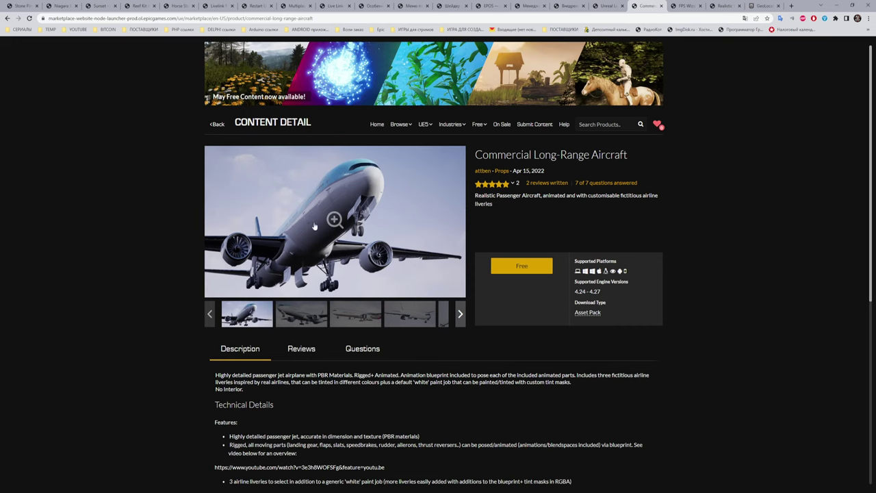
# - Preview several aircraft gallery thumbnails and enlarge the aircraft image fullscreen
pyautogui.click(299, 316)
pyautogui.click(344, 316)
pyautogui.click(394, 317)
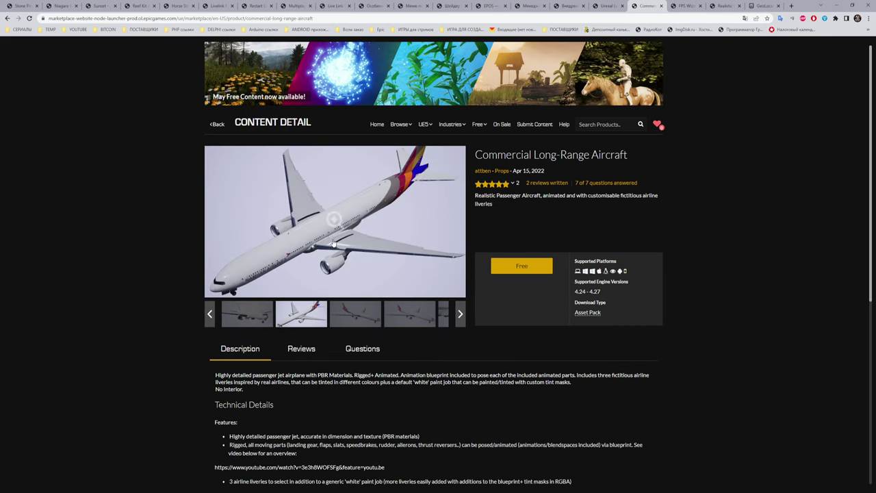
pyautogui.click(330, 226)
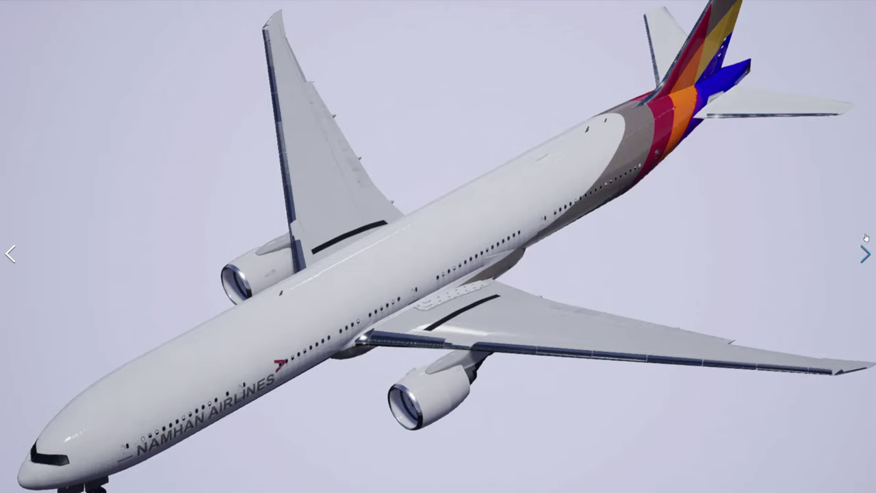
# - Page through aircraft liveries and the engine and landing-gear close-up, then go to FPS Wizard
pyautogui.click(864, 254)
pyautogui.click(865, 254)
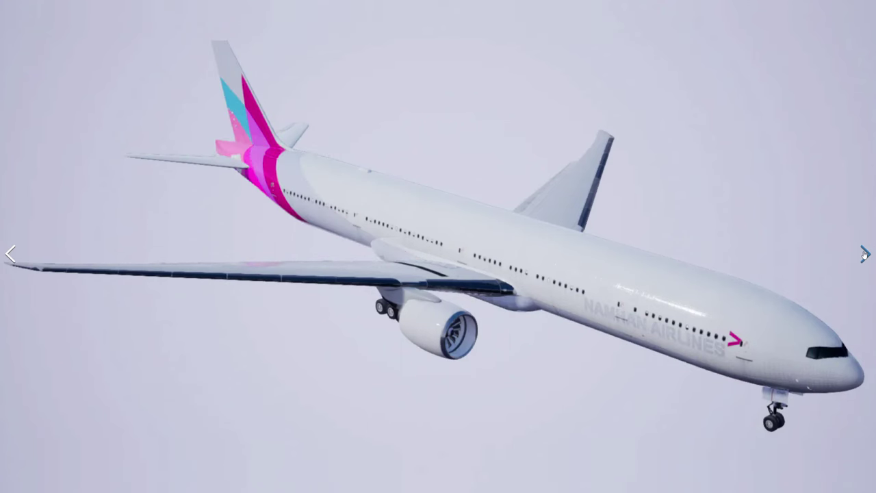
pyautogui.click(865, 254)
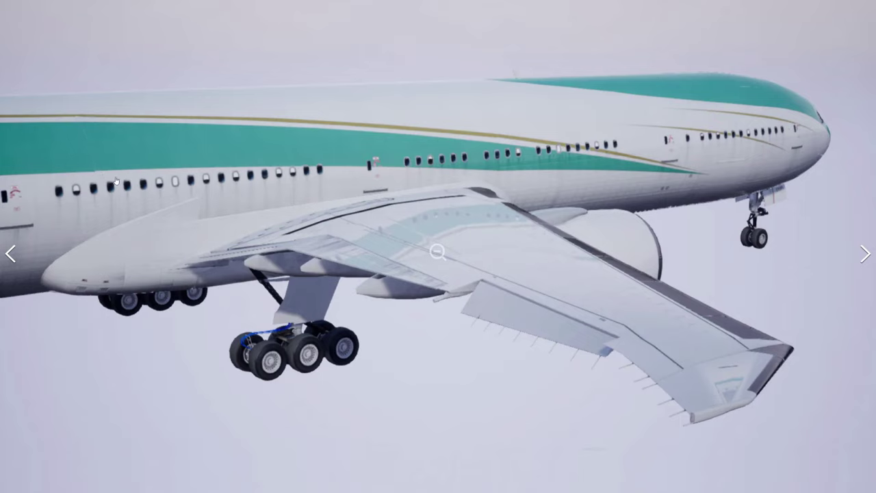
pyautogui.click(865, 254)
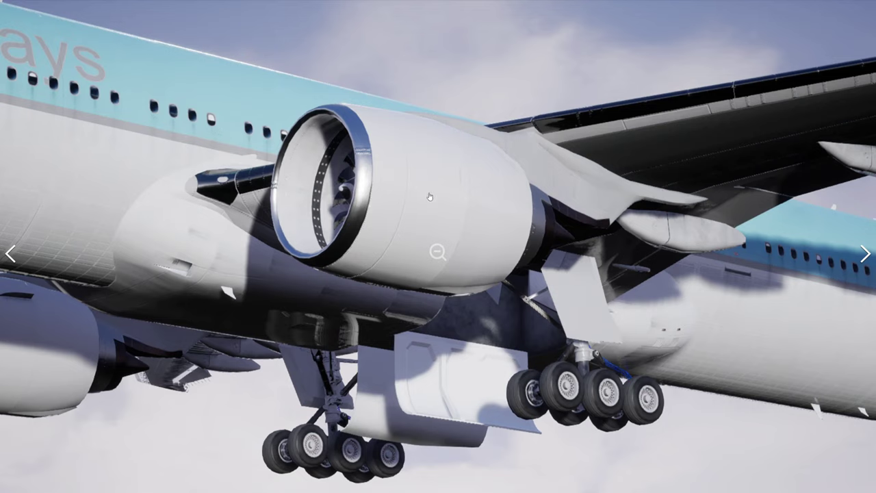
pyautogui.click(865, 254)
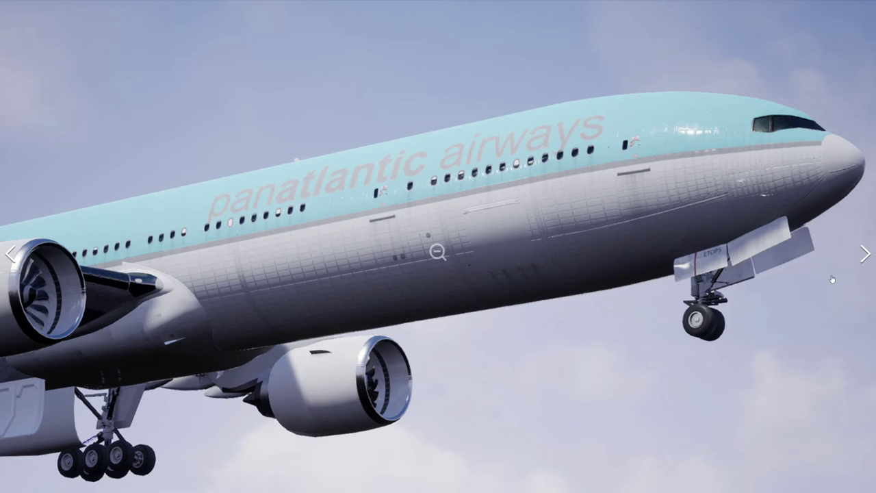
pyautogui.press('Escape')
pyautogui.click(689, 6)
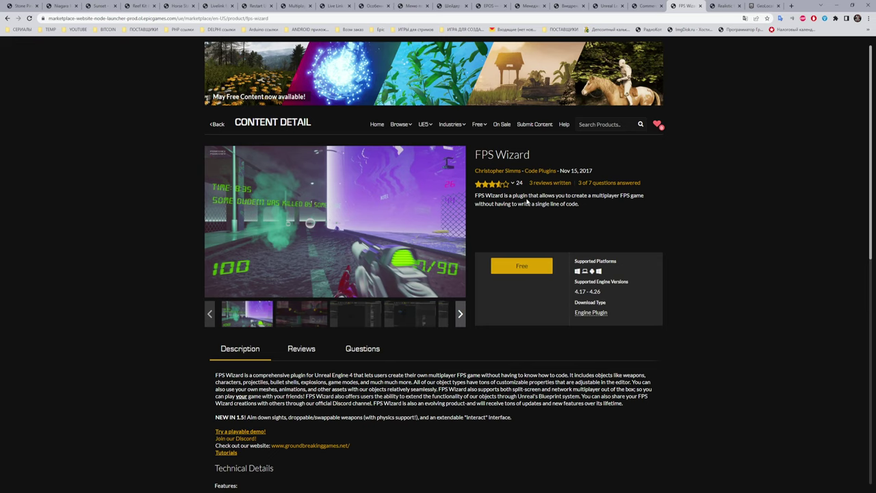
# - Enlarge the FPS Wizard screenshots and page forward to the FreezeBullet event graph
pyautogui.click(293, 319)
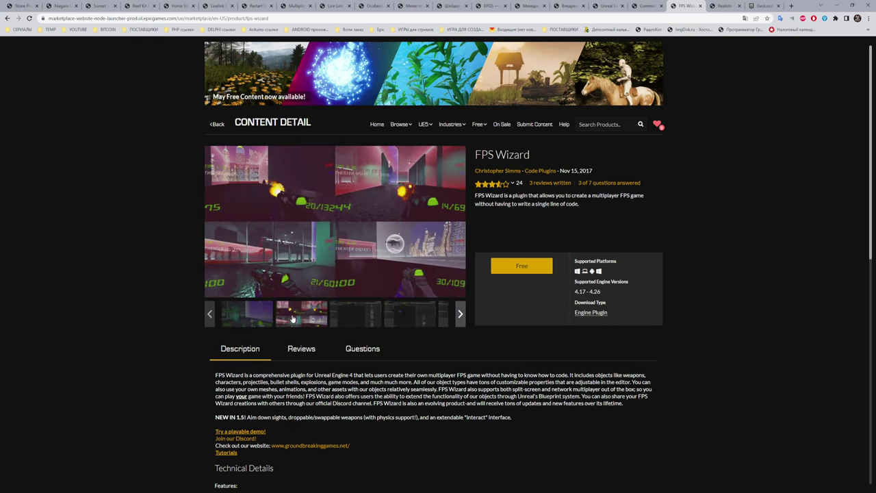
pyautogui.click(332, 222)
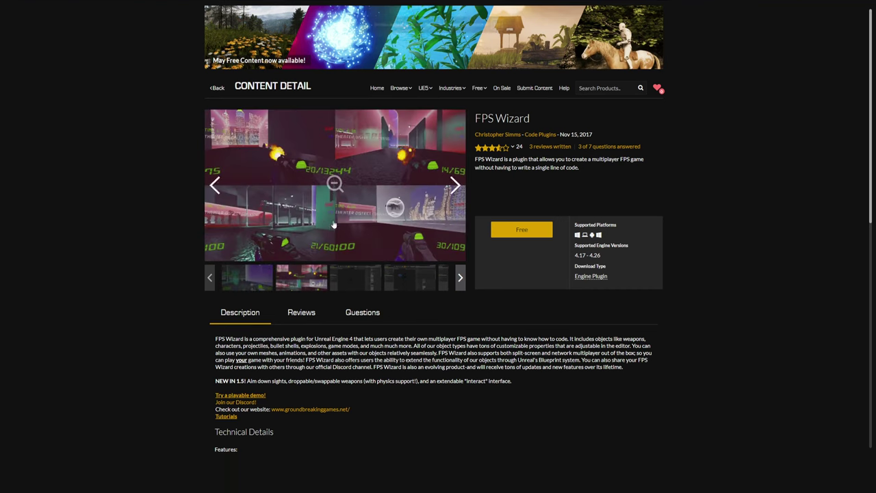
pyautogui.click(864, 255)
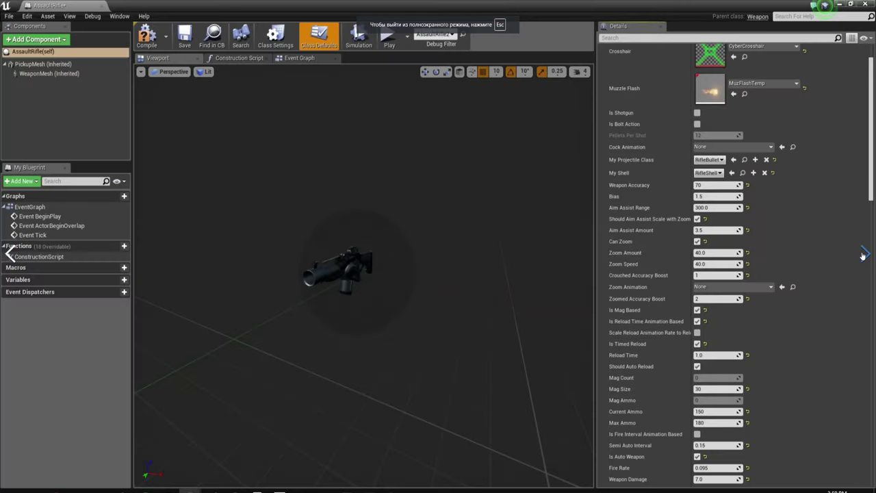
pyautogui.click(864, 255)
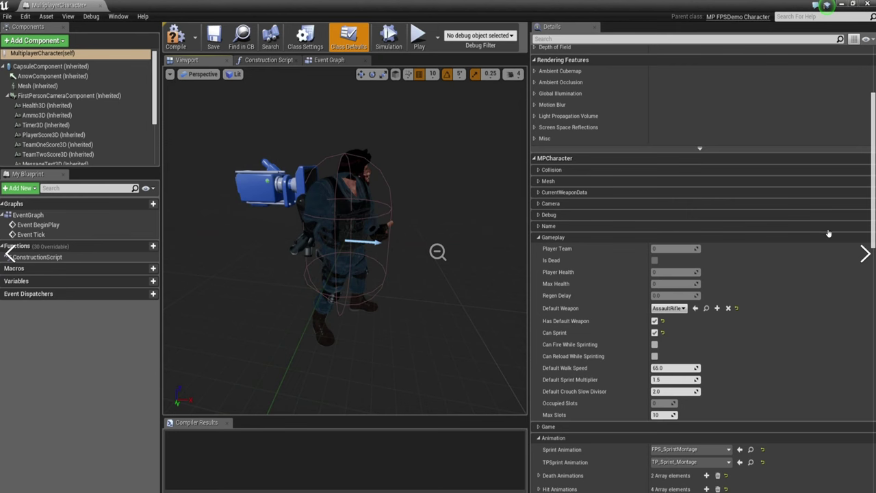
pyautogui.click(864, 255)
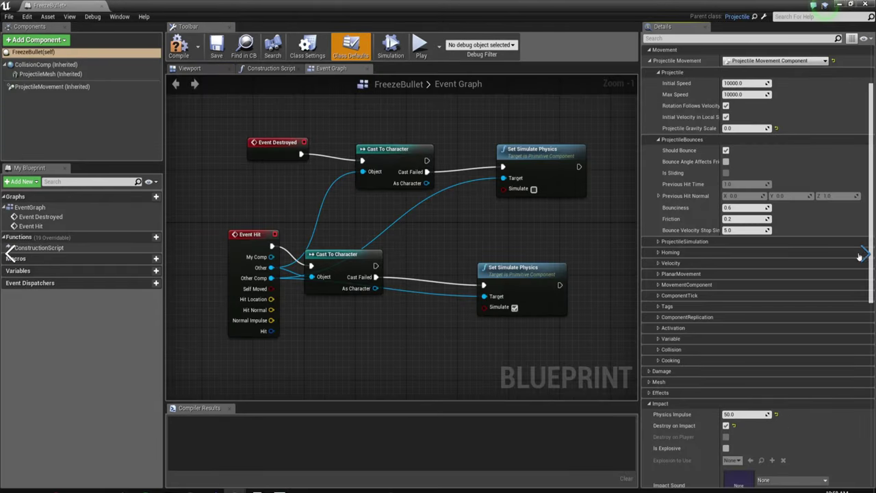
# - Step back to the split-screen image, then forward to the match-settings menu screenshot and exit fullscreen
pyautogui.click(10, 254)
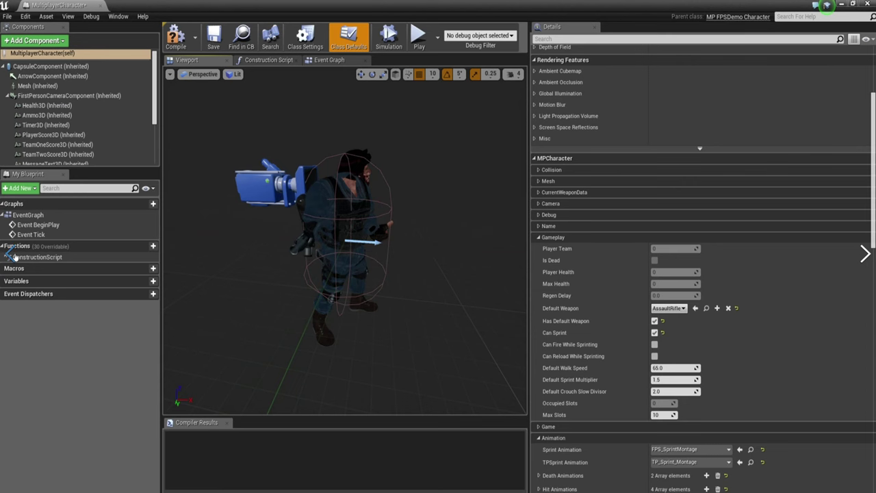
pyautogui.click(11, 254)
pyautogui.click(11, 254)
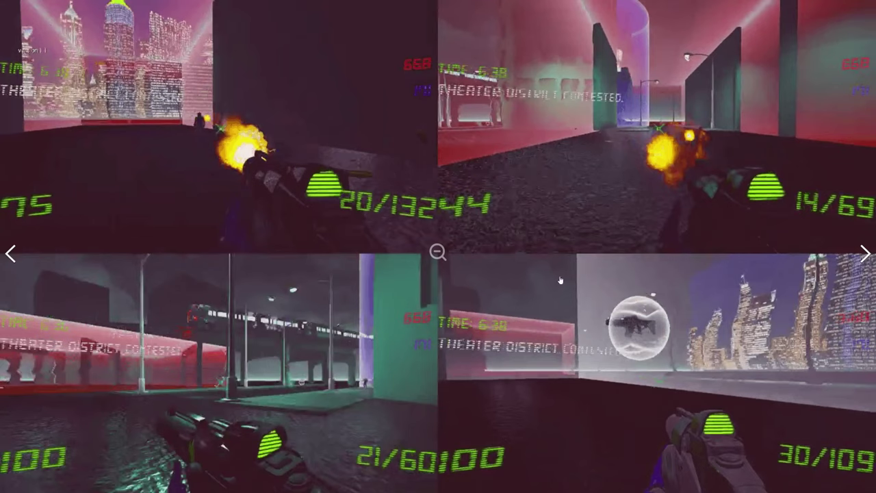
pyautogui.click(862, 255)
pyautogui.click(864, 255)
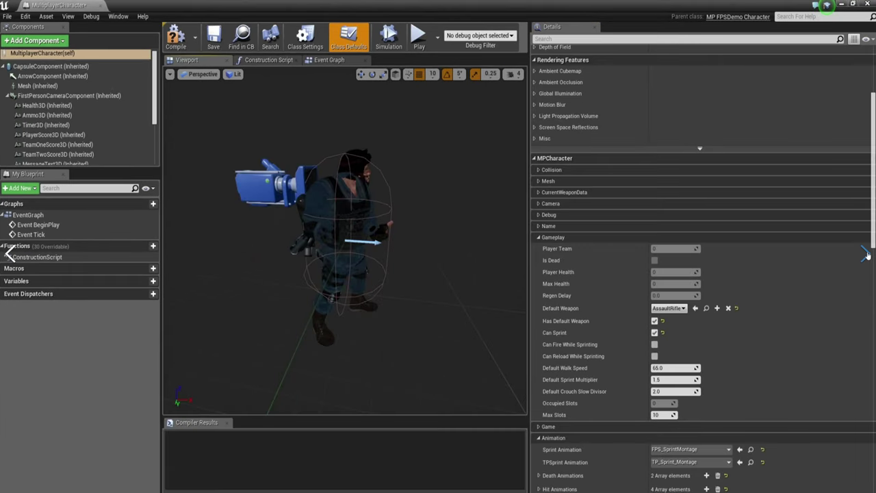
pyautogui.click(865, 255)
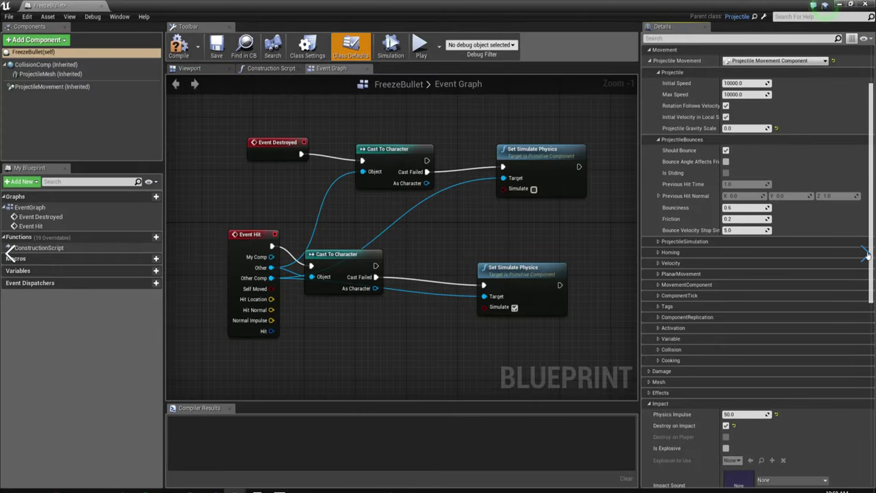
pyautogui.click(867, 255)
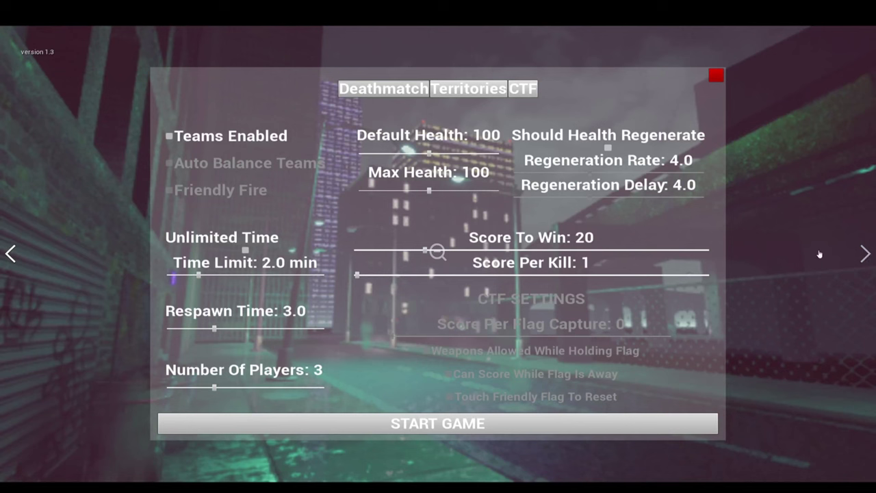
pyautogui.press('Escape')
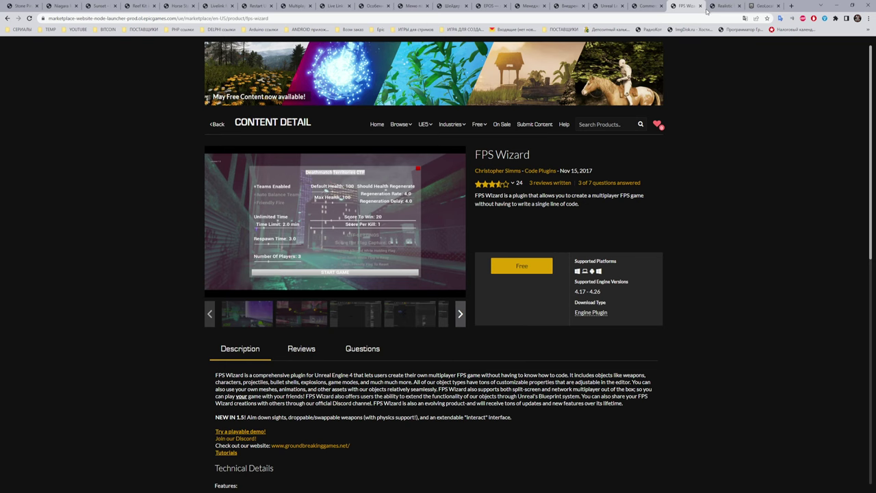
# - Switch to the Realistic Rendering product page and translate it into Russian
pyautogui.click(724, 7)
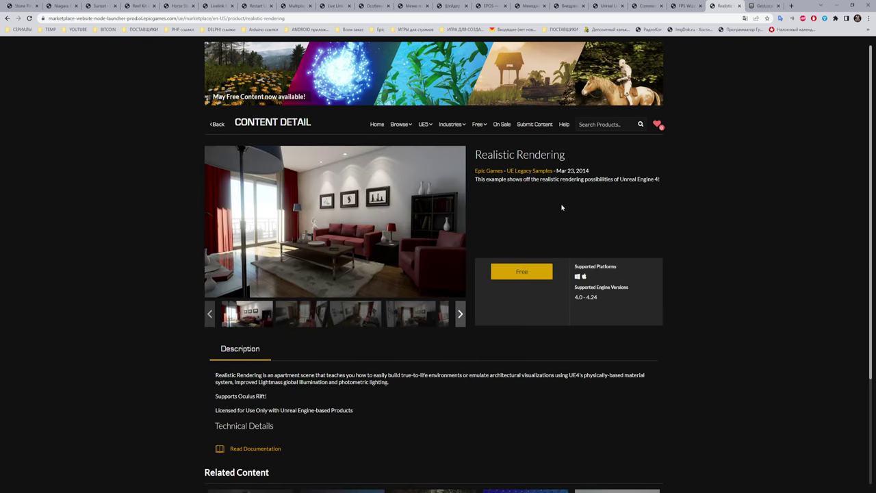
pyautogui.rightClick(561, 207)
pyautogui.click(618, 302)
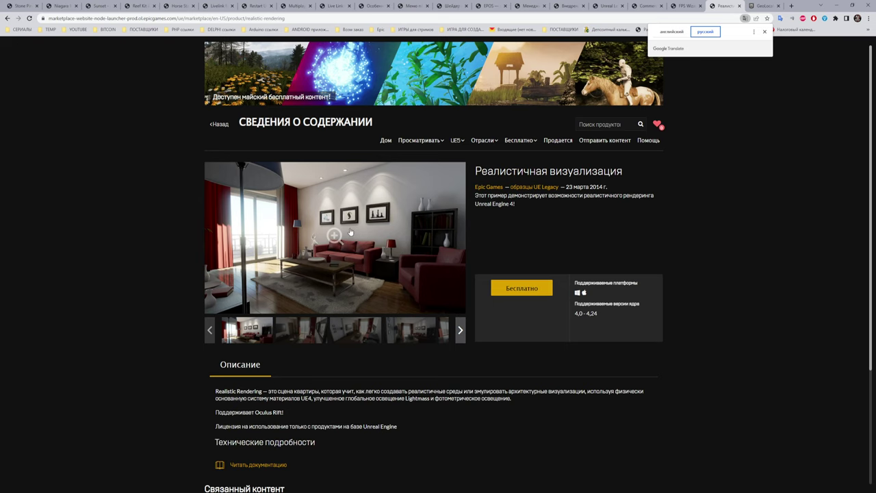
# - View the living-room images fullscreen, exit, and go to the GeoLocation plugin page
pyautogui.scroll(-1, 335, 287)
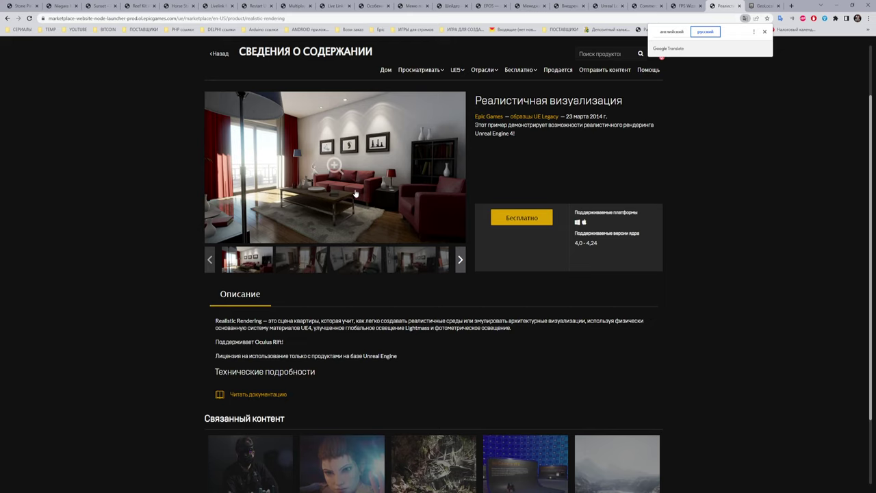
pyautogui.click(330, 168)
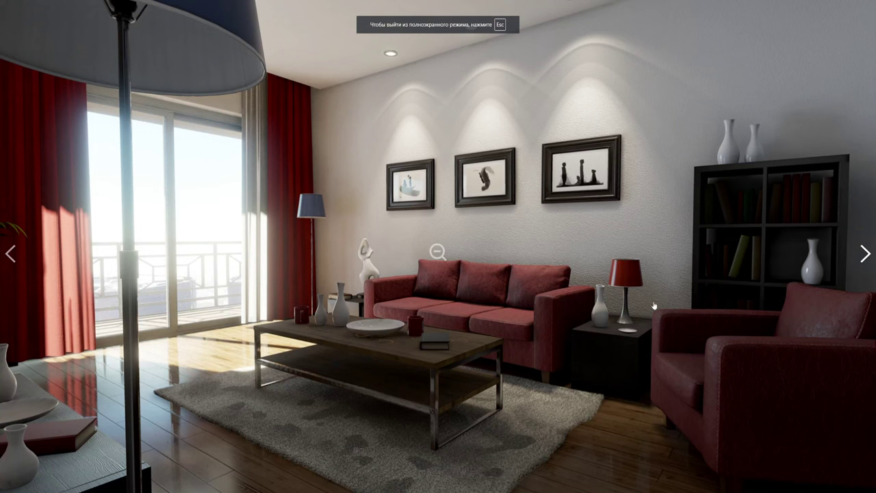
pyautogui.click(863, 253)
pyautogui.click(864, 254)
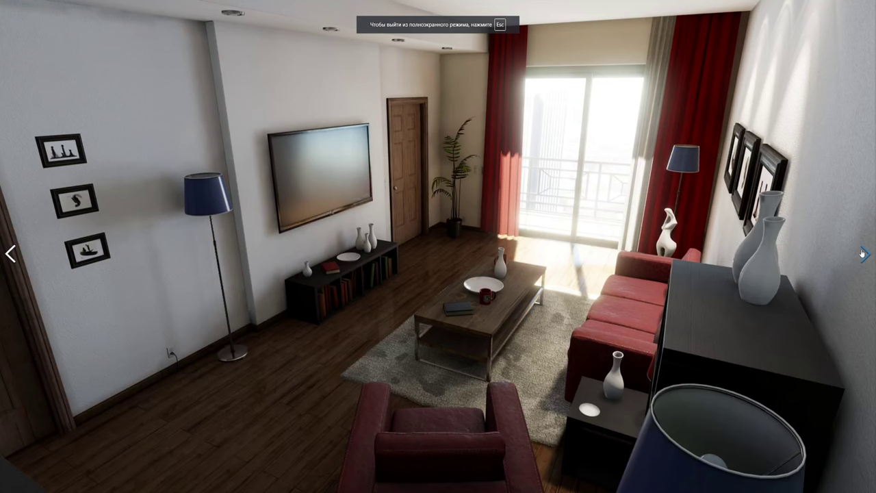
pyautogui.click(864, 254)
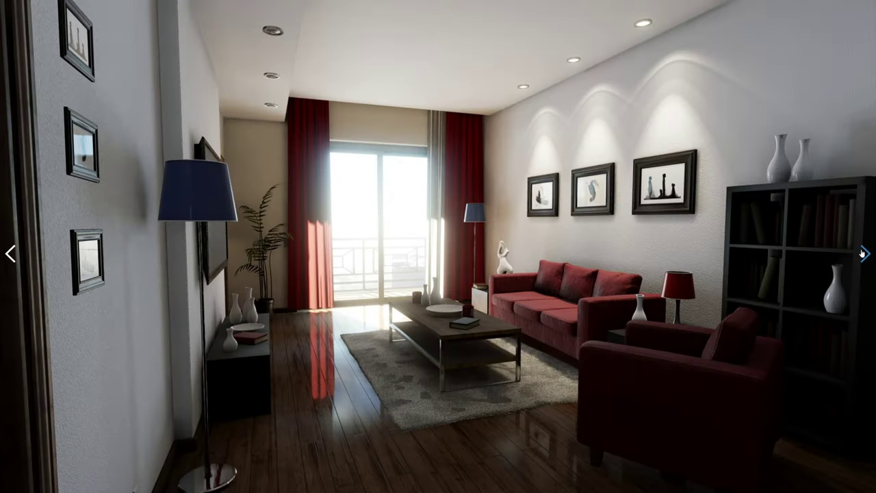
pyautogui.click(864, 254)
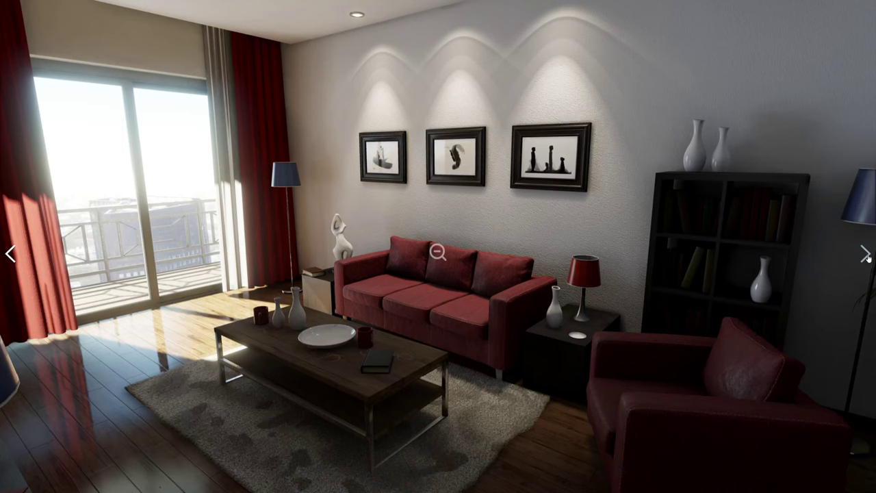
pyautogui.press('Escape')
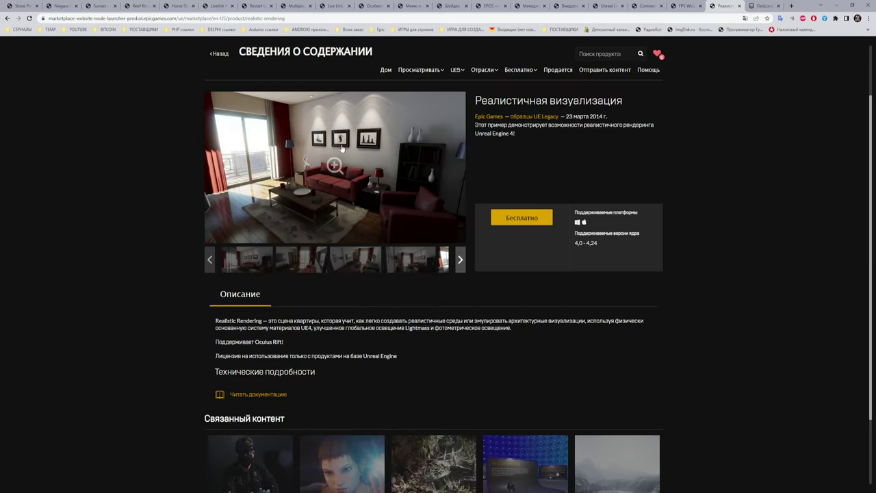
pyautogui.click(760, 7)
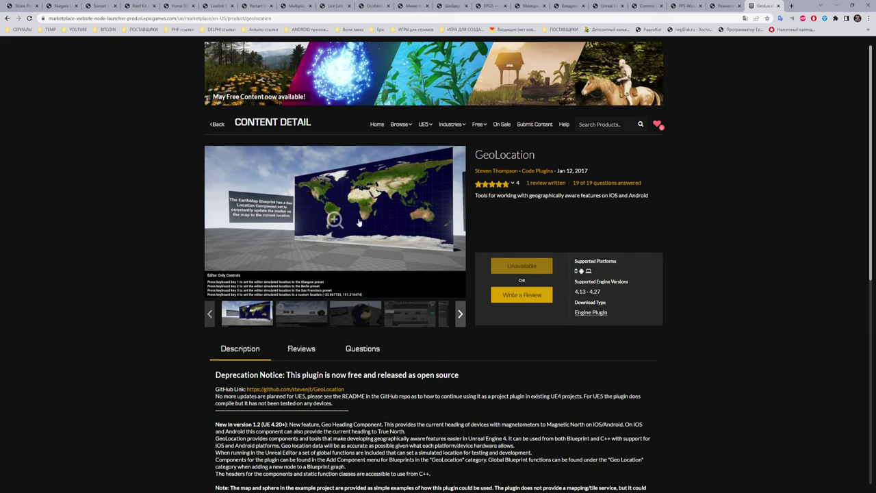
# - Enlarge the GeoLocation EarthMap screenshot and view the compass-and-globe image
pyautogui.click(333, 222)
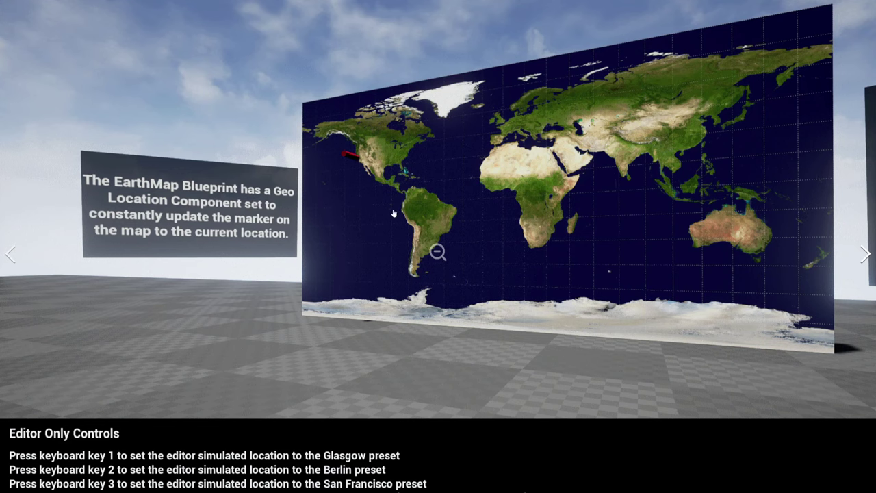
pyautogui.click(864, 254)
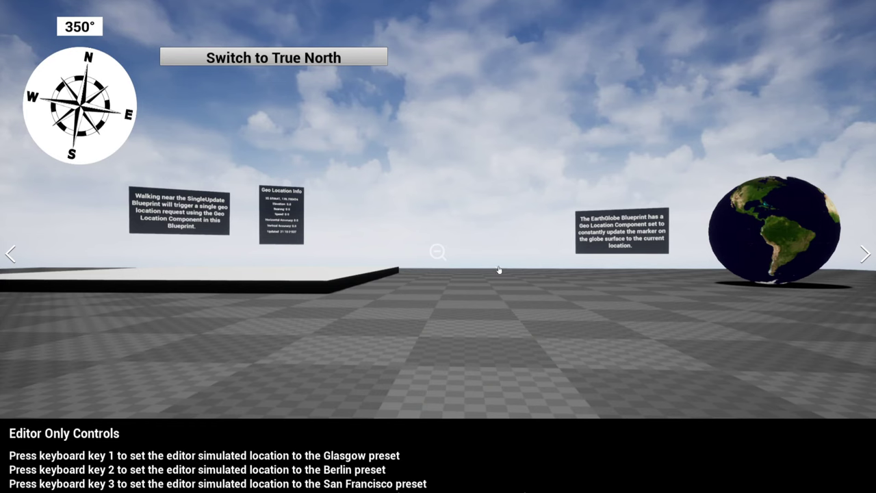
pyautogui.click(427, 261)
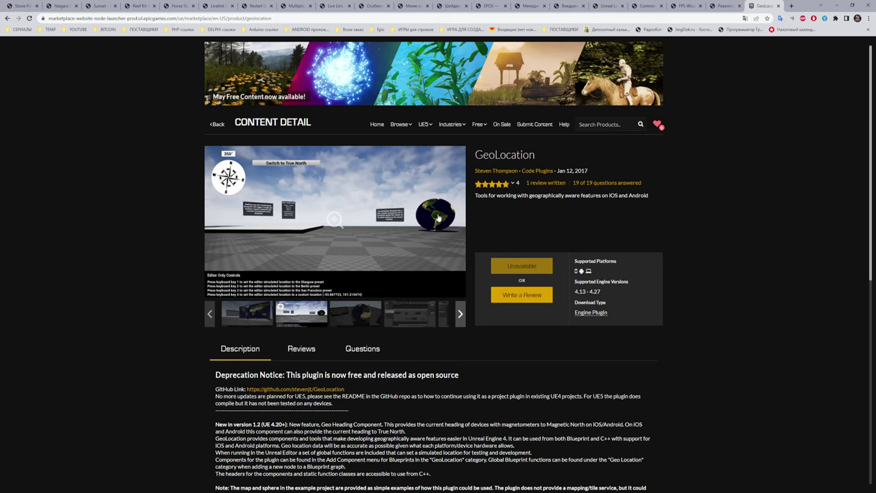
# - Browse thumbnails to the Blueprint screenshot, enlarge and close it, then go to Stone Pine Forest
pyautogui.click(363, 308)
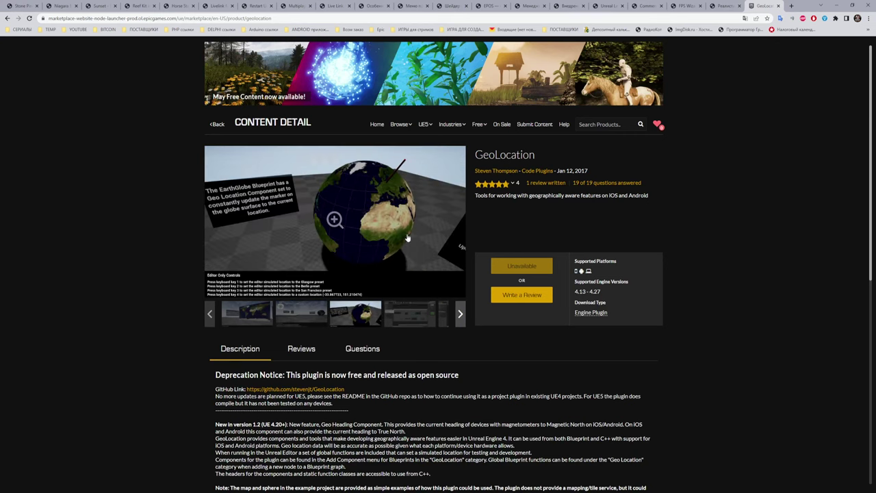
pyautogui.click(412, 318)
pyautogui.click(449, 316)
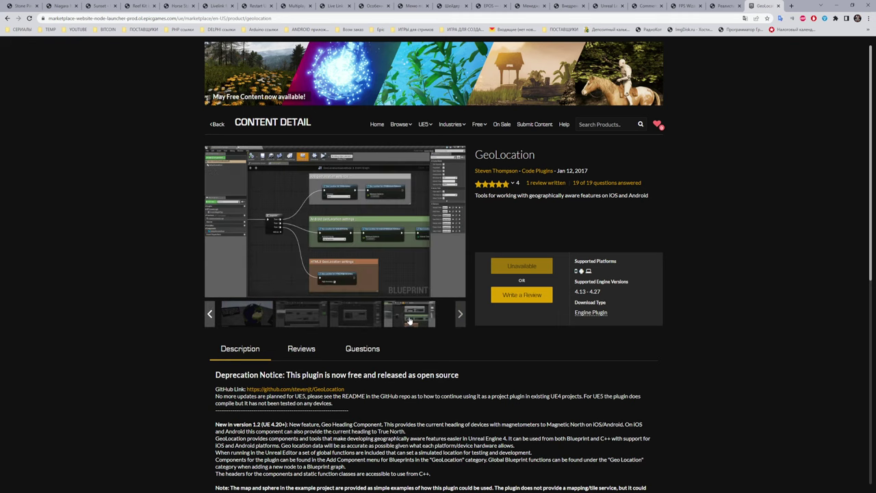
pyautogui.click(382, 243)
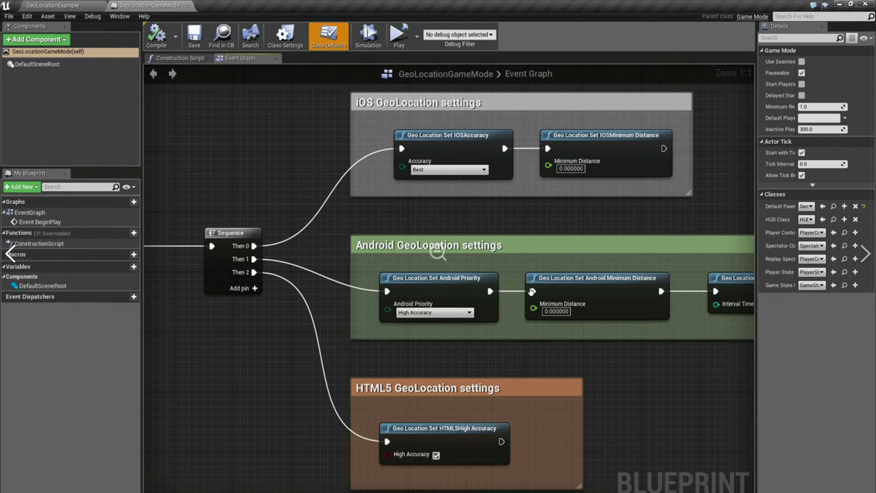
pyautogui.click(603, 324)
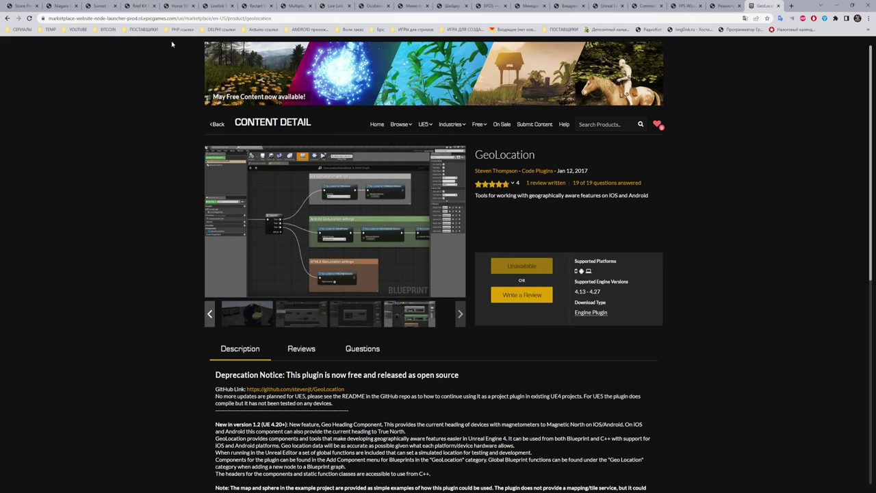
pyautogui.click(22, 6)
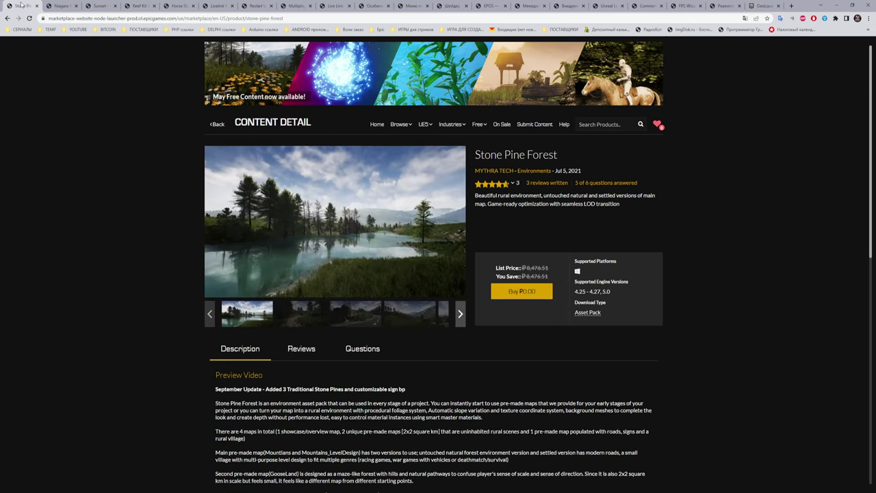